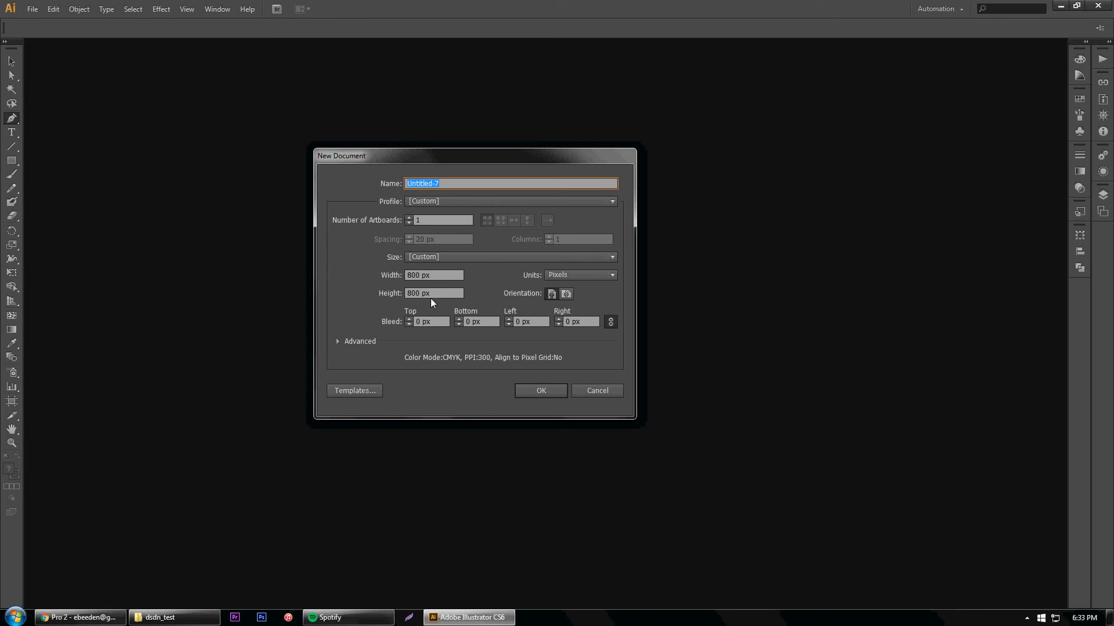
Create the 800 by 800 px document and draw a closed rectangle about 329 by 84 px near its upper left with the Pen tool
click(541, 392)
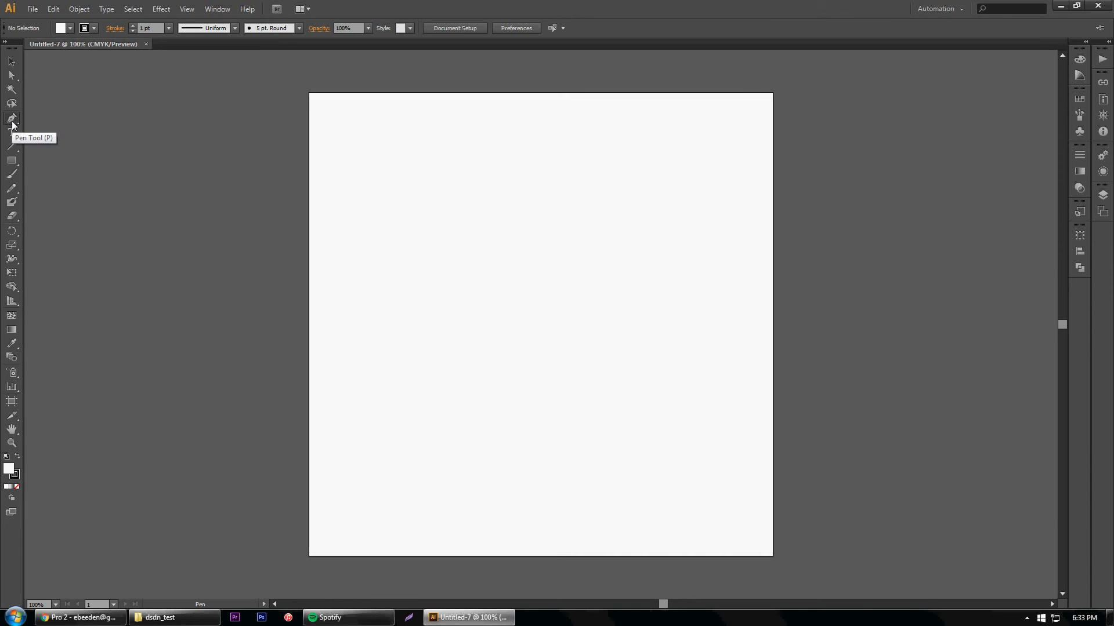
click(359, 144)
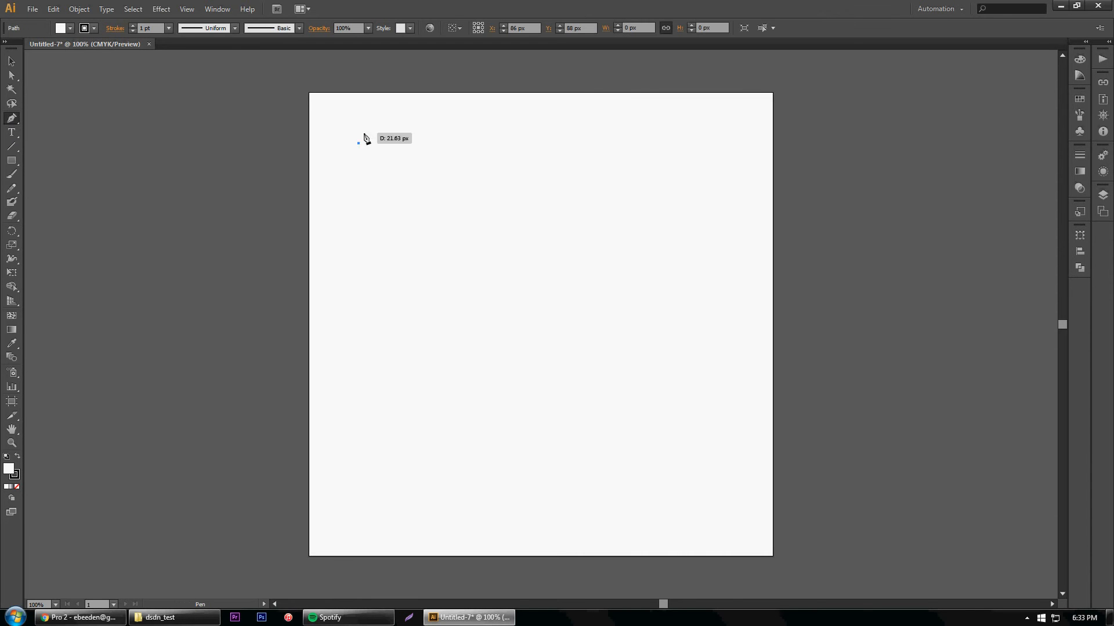
click(550, 144)
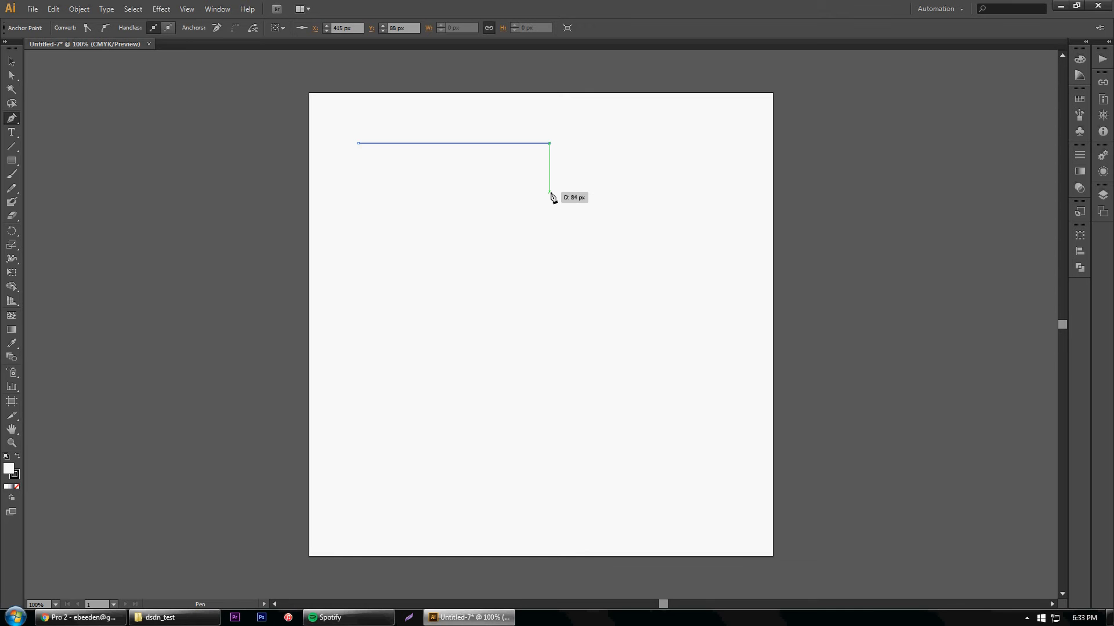
click(549, 192)
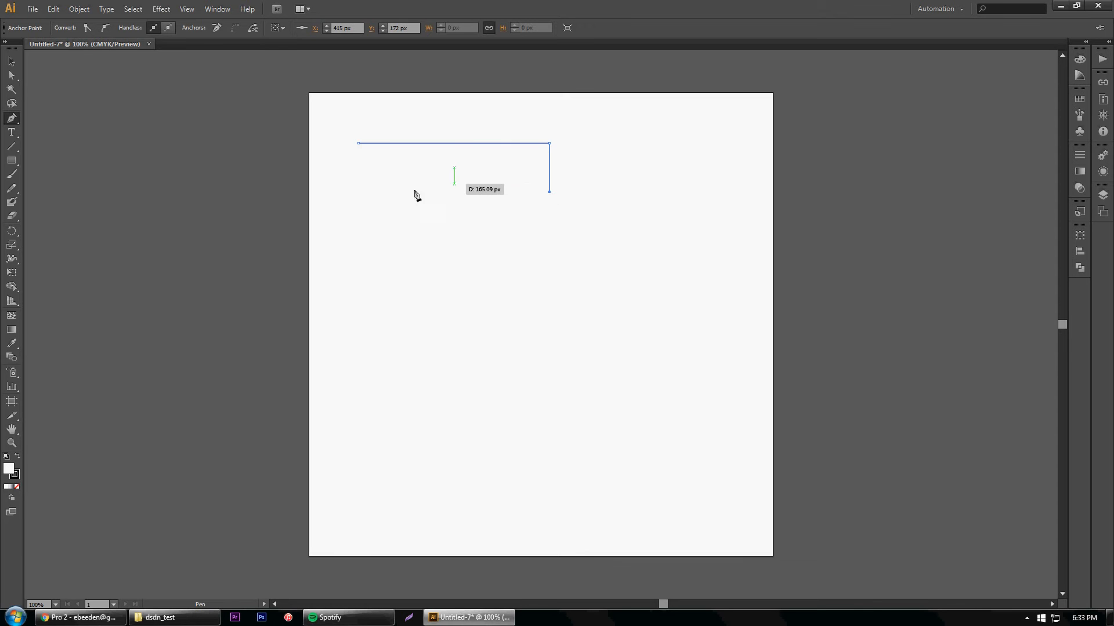
click(359, 192)
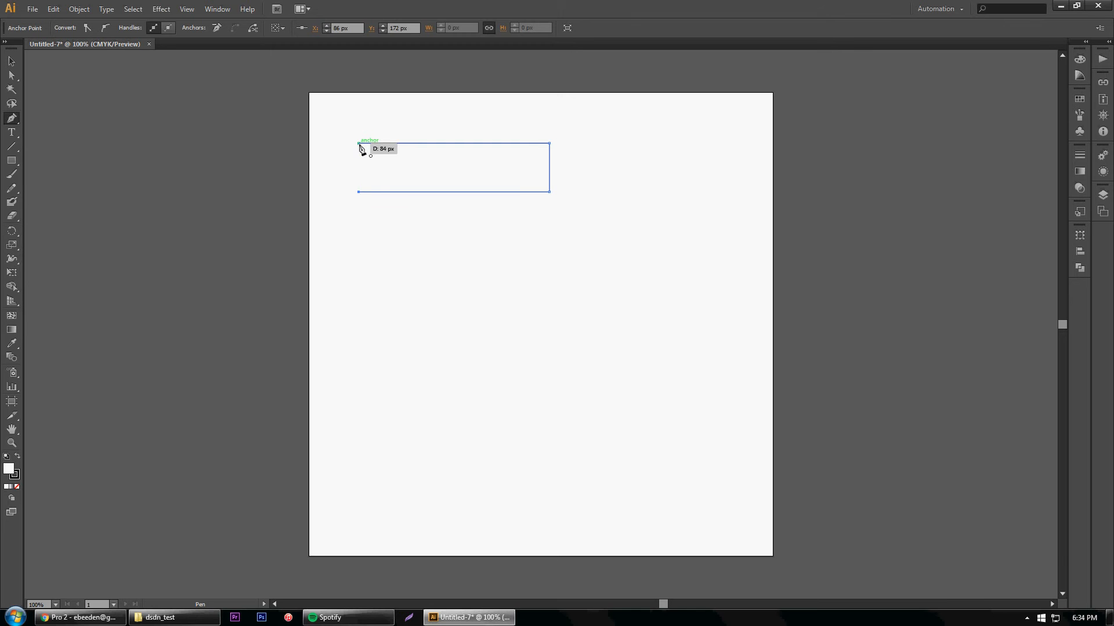
click(359, 144)
Select the rectangle and try several fill swatches, finishing with light green
click(8, 65)
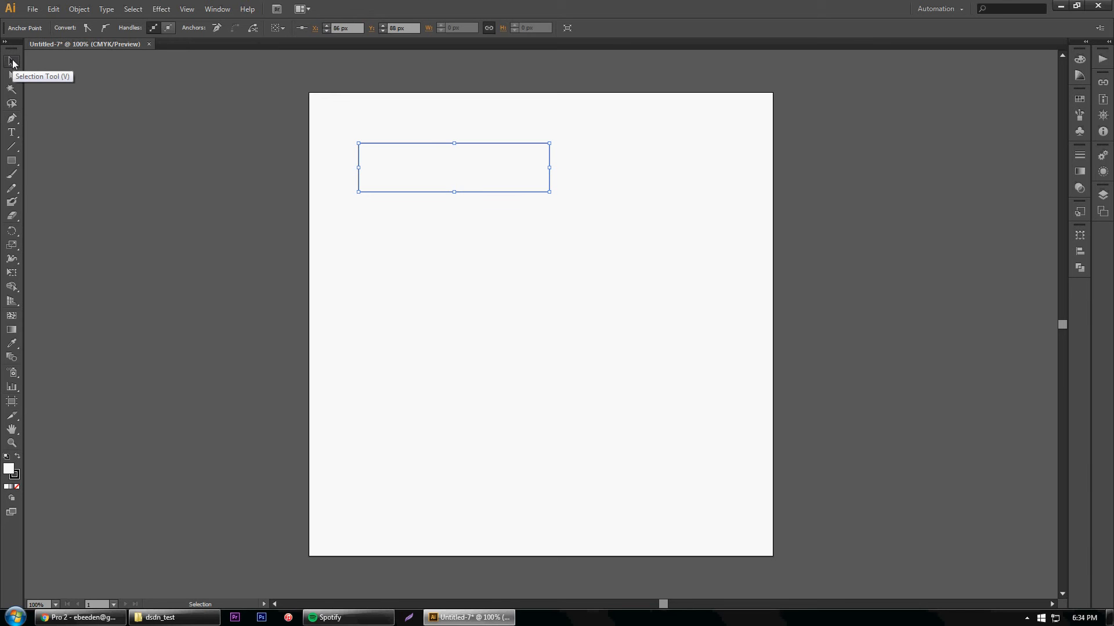
click(368, 143)
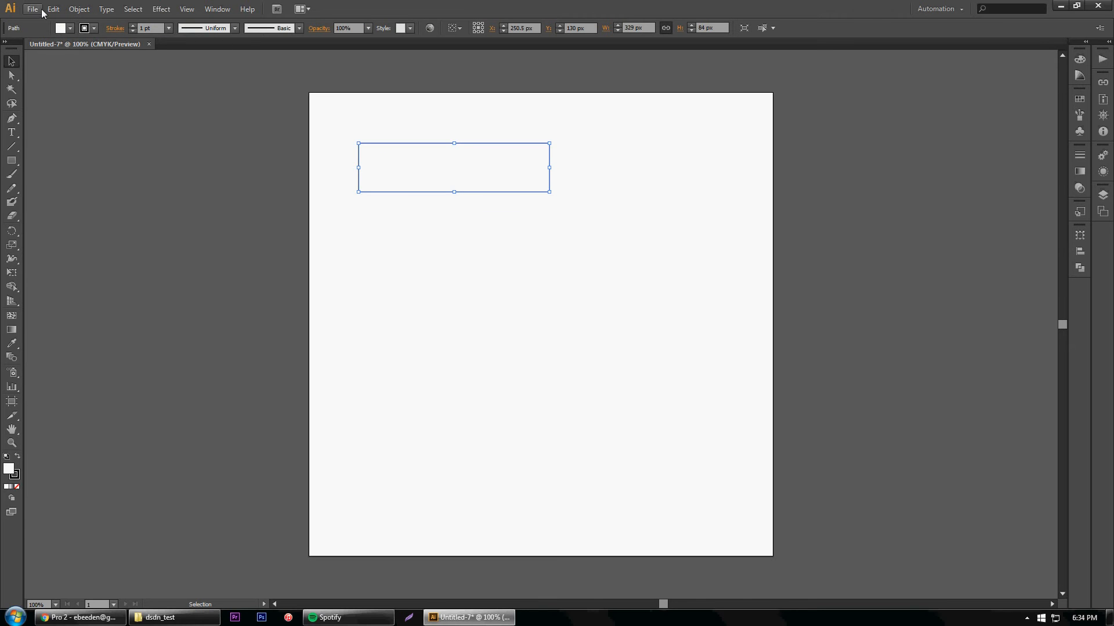
click(70, 28)
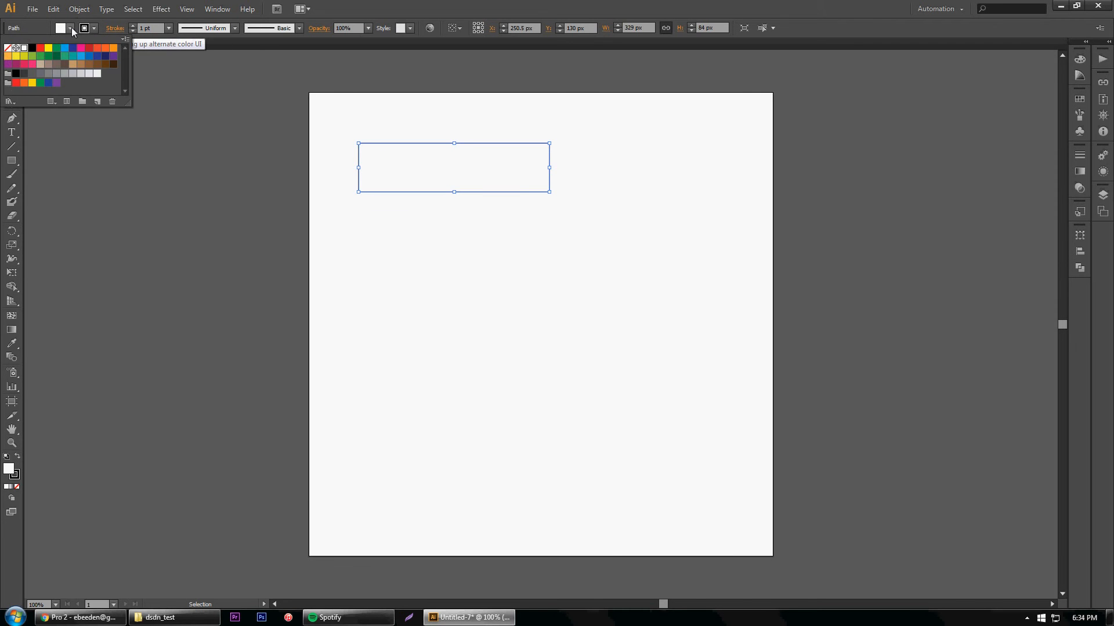
click(89, 55)
click(88, 64)
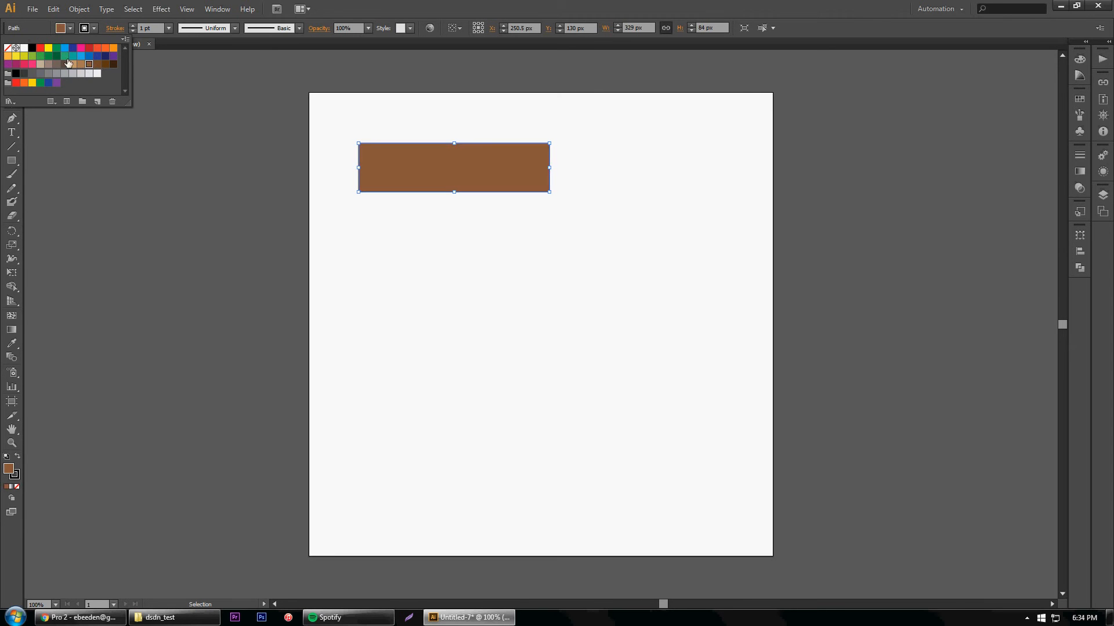
click(48, 56)
click(35, 57)
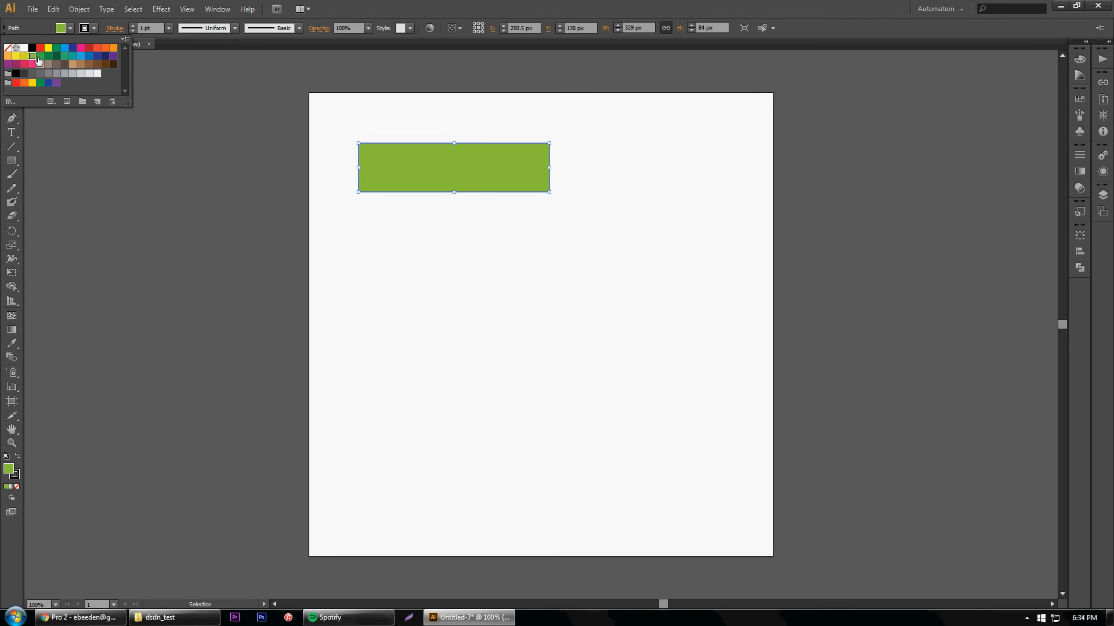
Give the rectangle an orange stroke with a weight of 8 pt and deselect it
click(93, 29)
click(94, 29)
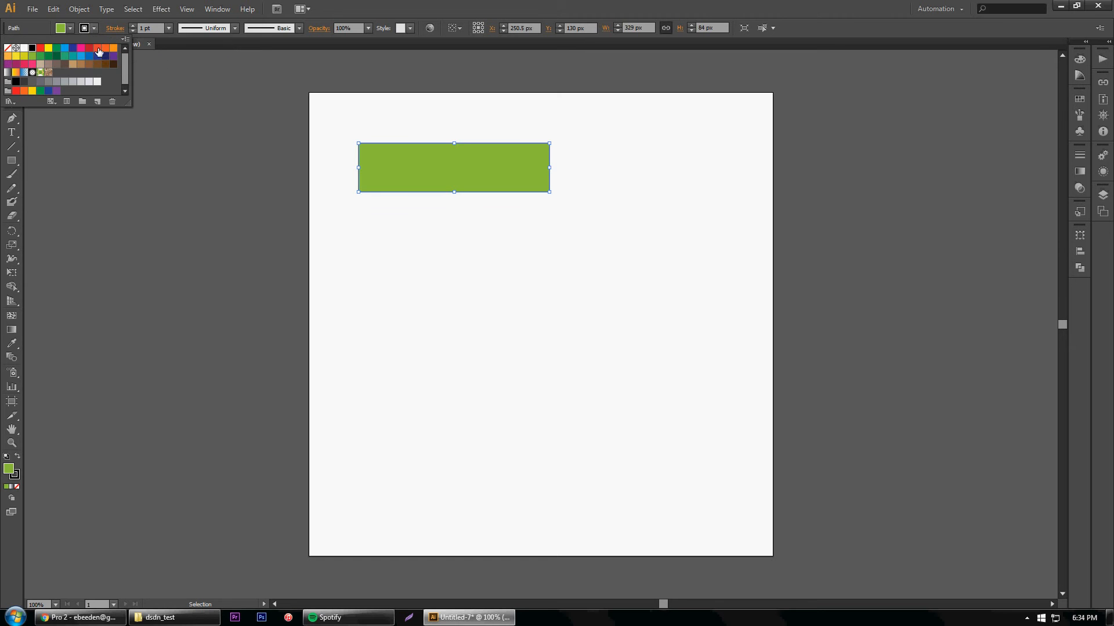
click(105, 47)
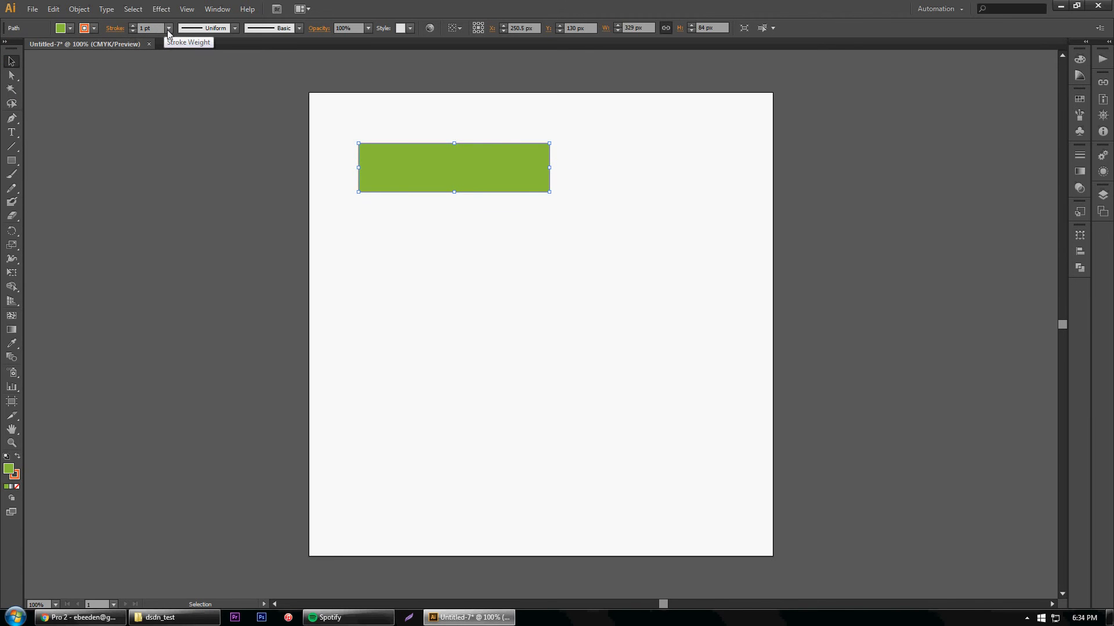
click(169, 29)
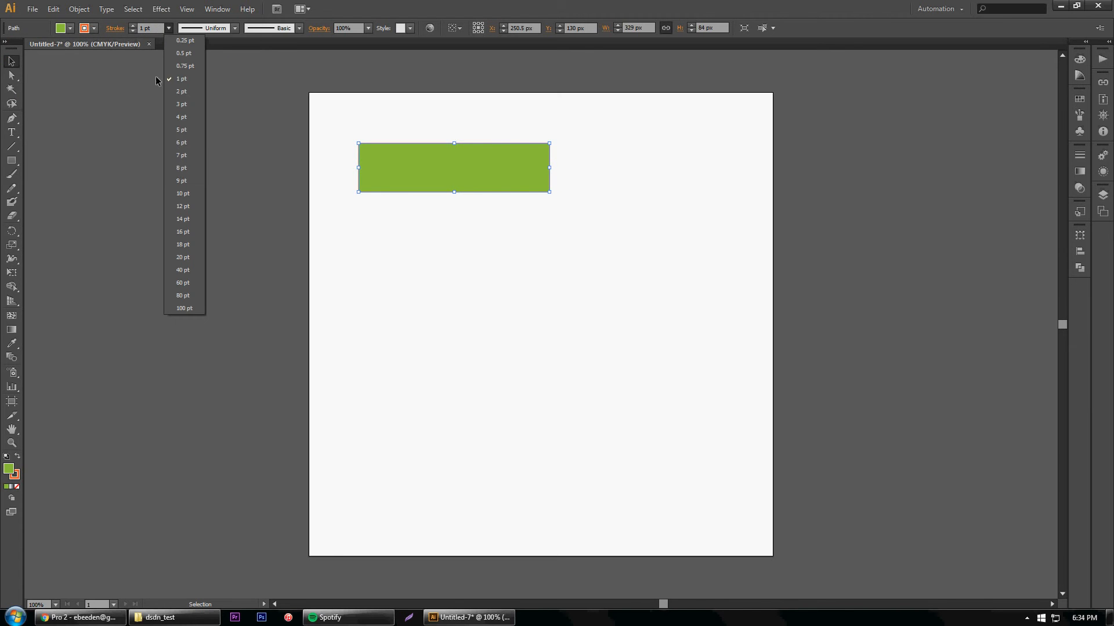
click(178, 174)
click(508, 282)
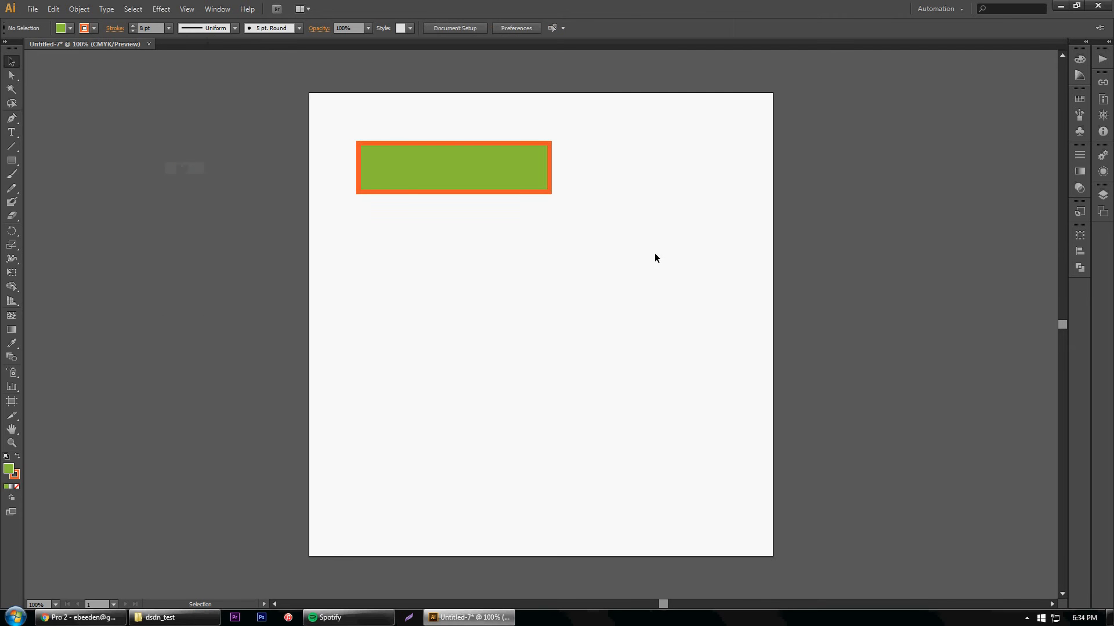
Remove the rectangle's stroke by setting its colour to None
click(496, 167)
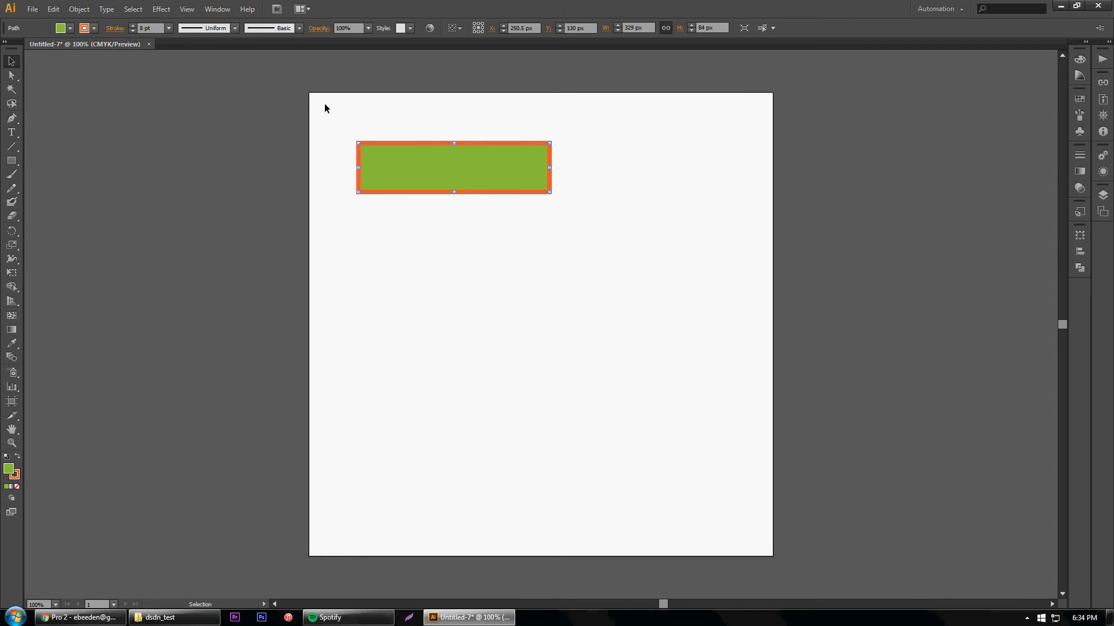
click(94, 28)
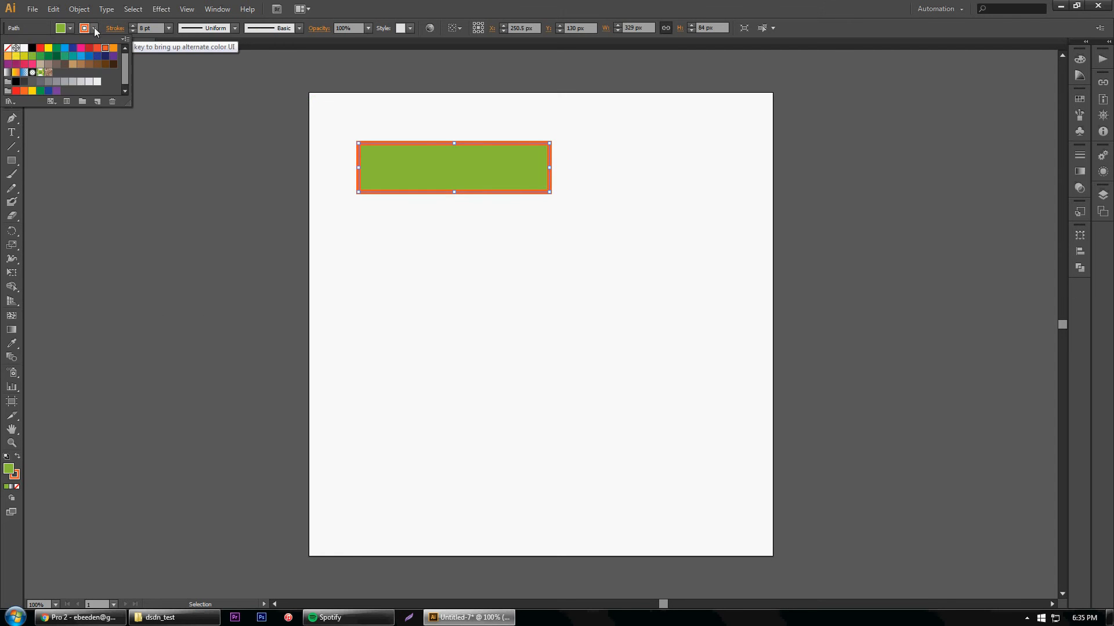
click(16, 48)
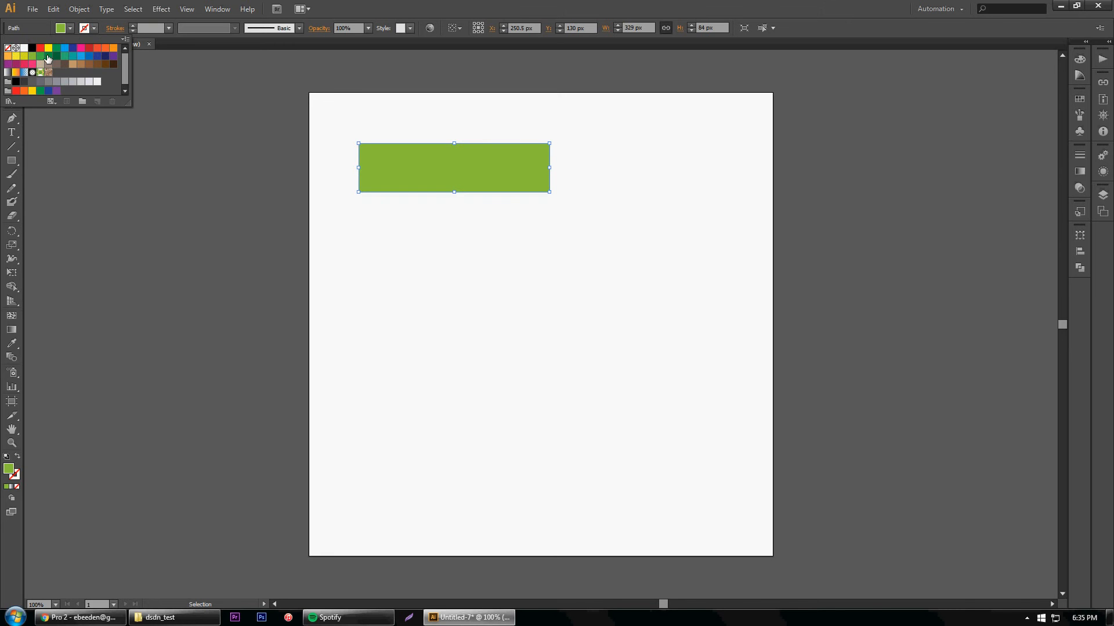
click(388, 211)
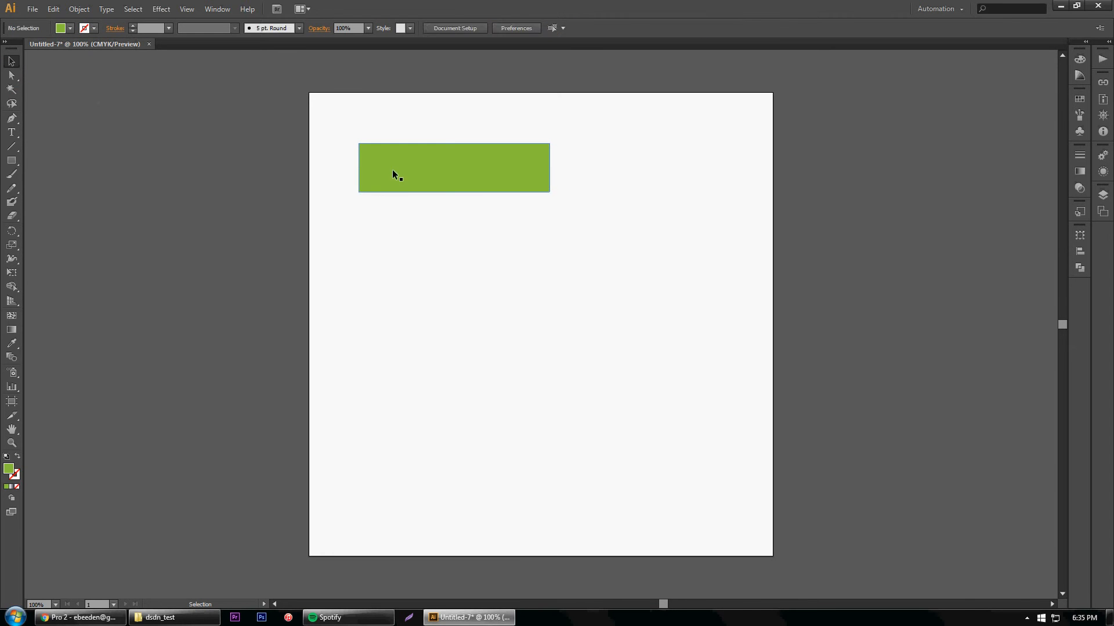
Give the rectangle a black stroke with a weight of 3 pt
click(388, 184)
click(94, 27)
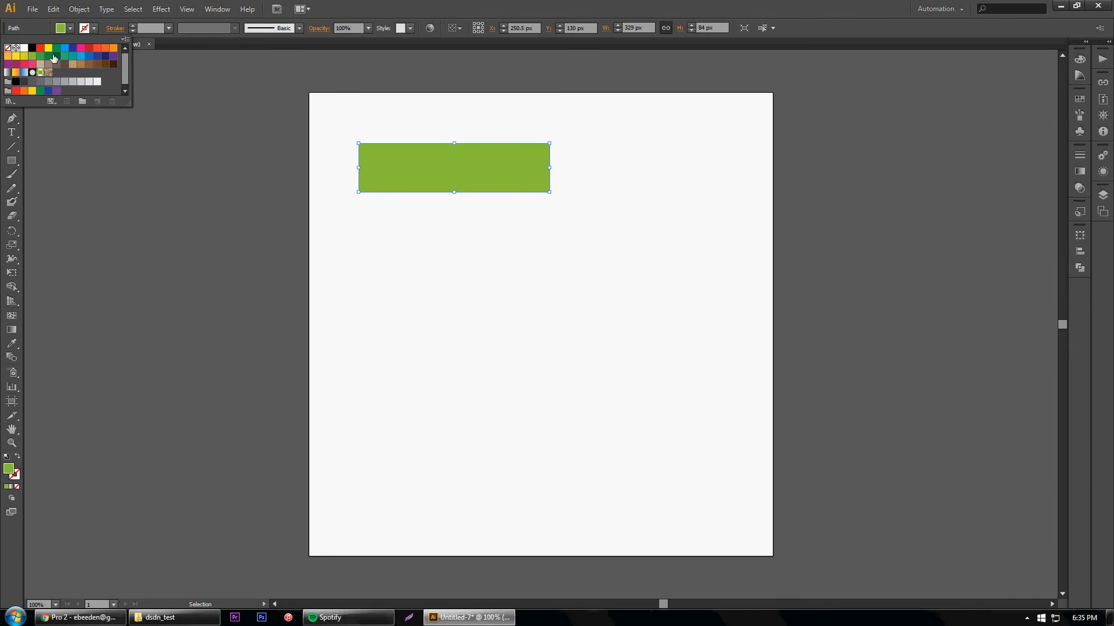
click(31, 49)
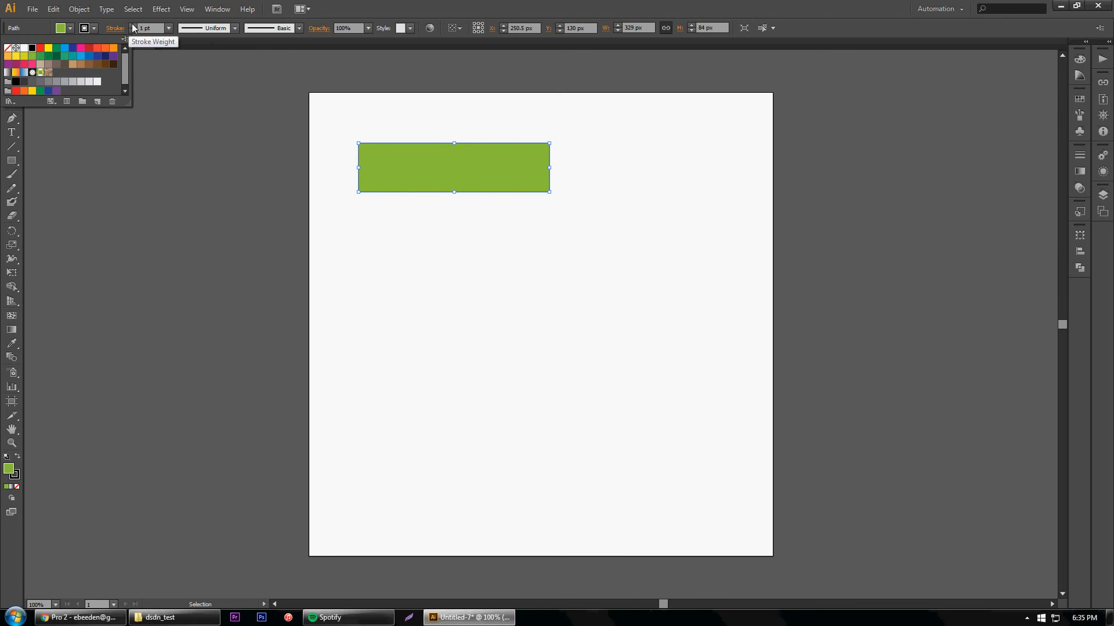
click(174, 28)
click(180, 104)
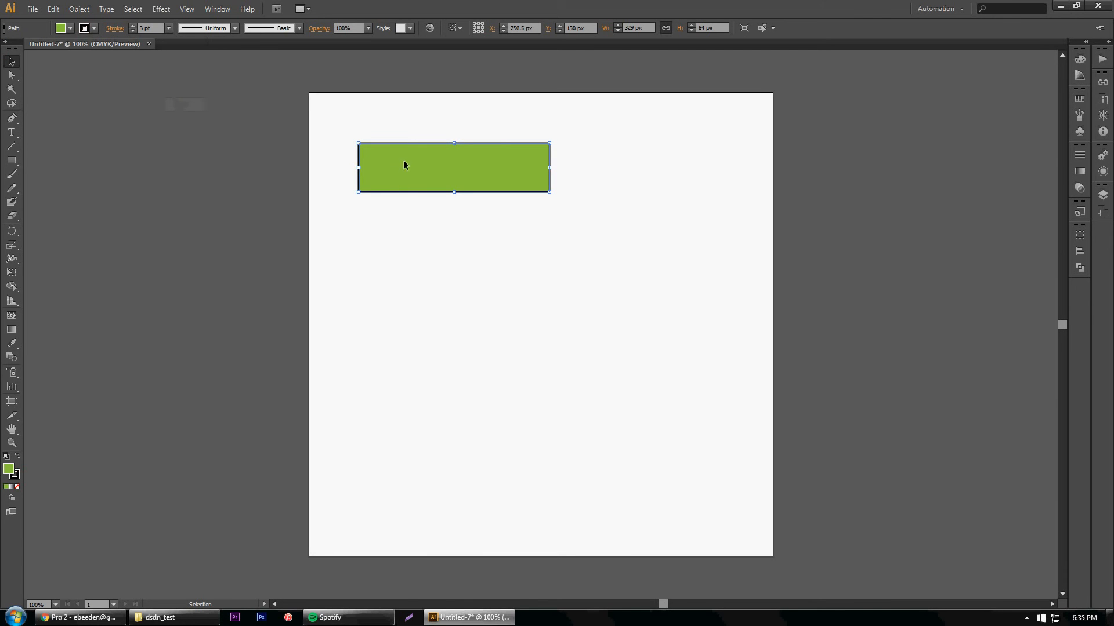
Set the rectangle's fill to None and deselect it
click(69, 29)
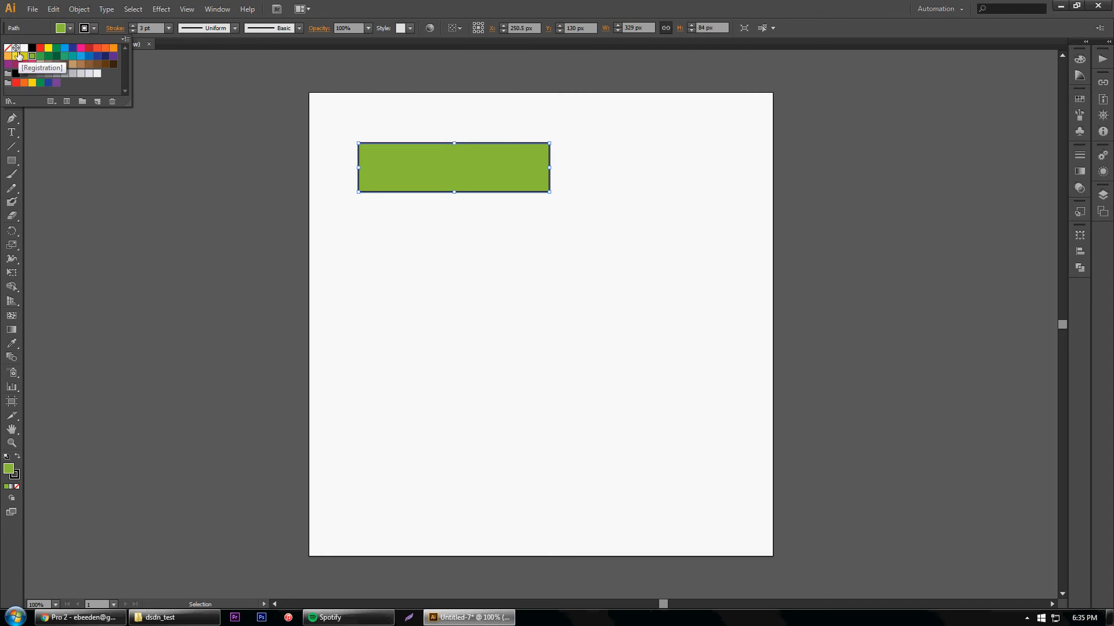
click(8, 47)
click(467, 259)
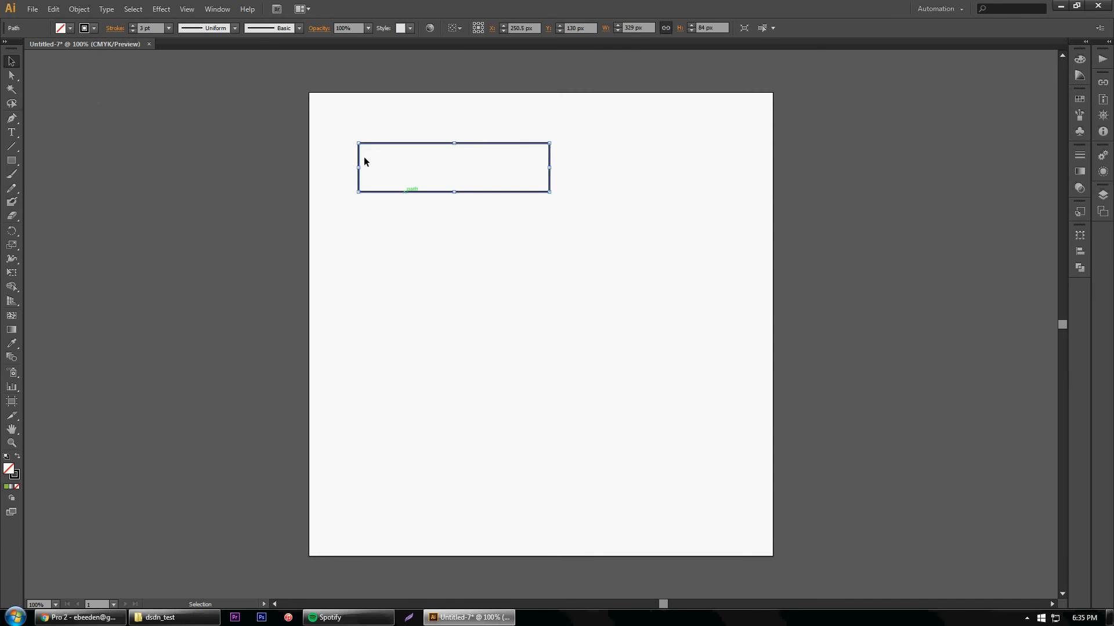
click(463, 292)
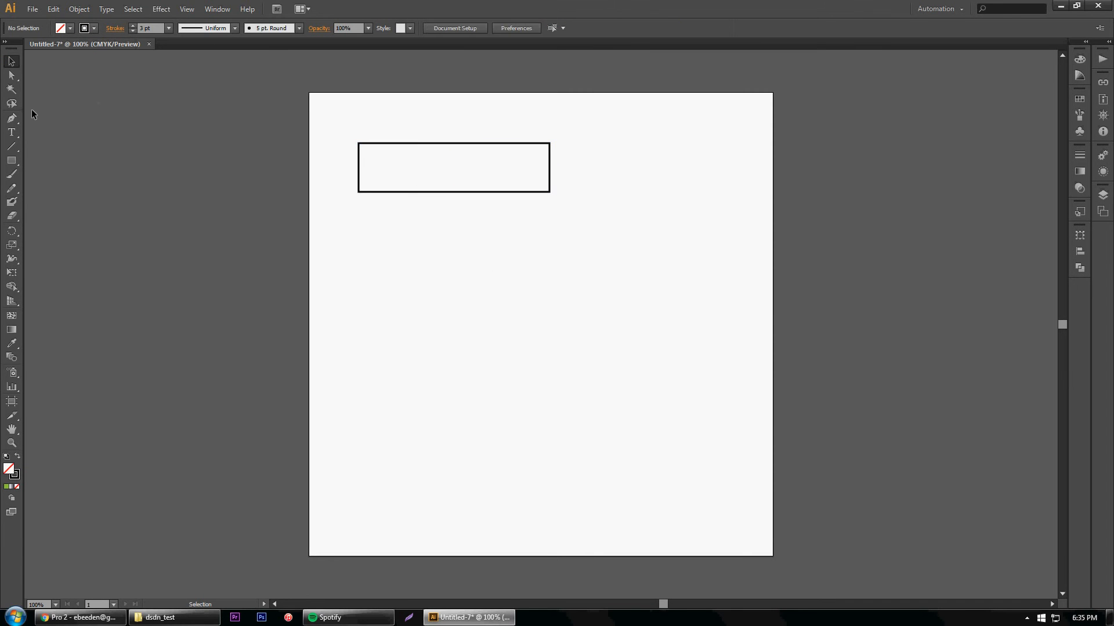
Draw a closed, self-crossing path with eleven straight-line anchor points to the right of the rectangle using the Pen tool
click(11, 117)
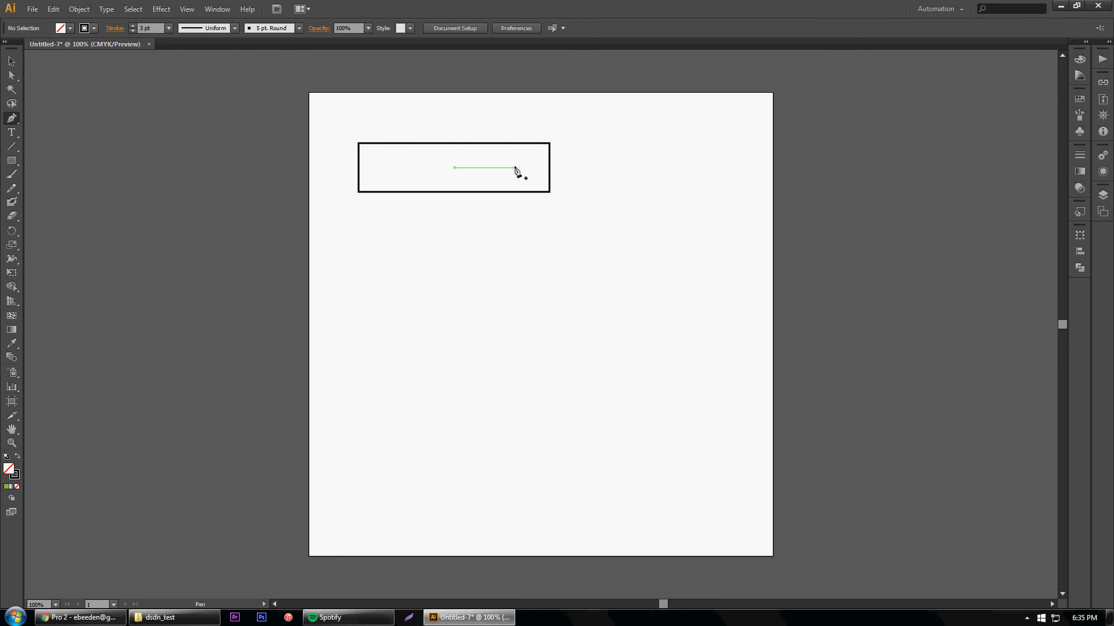
click(604, 151)
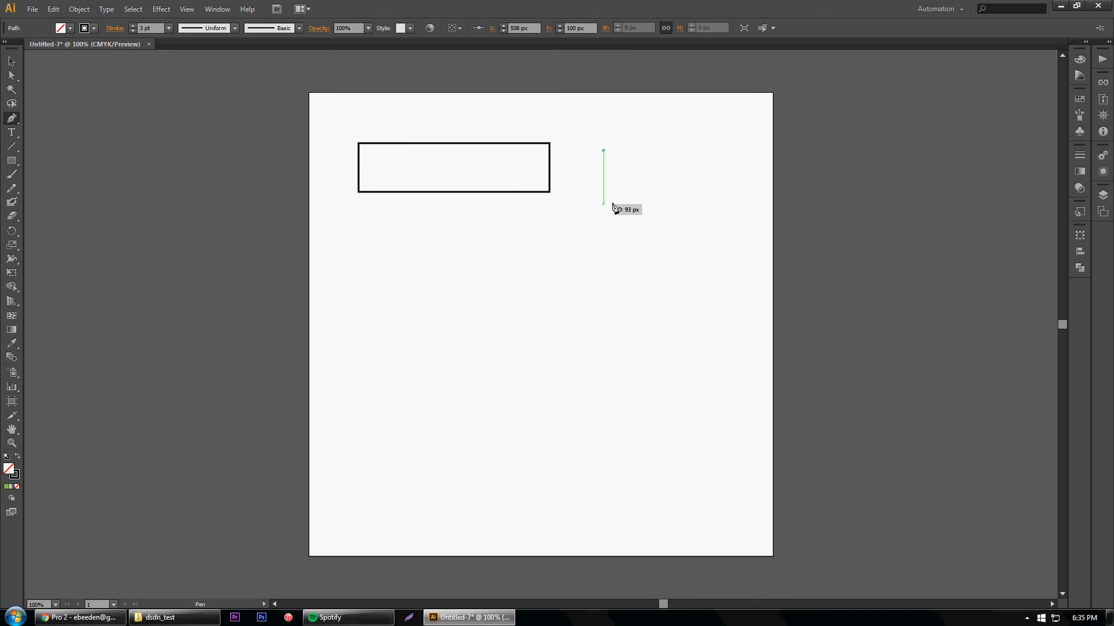
shift+click(632, 203)
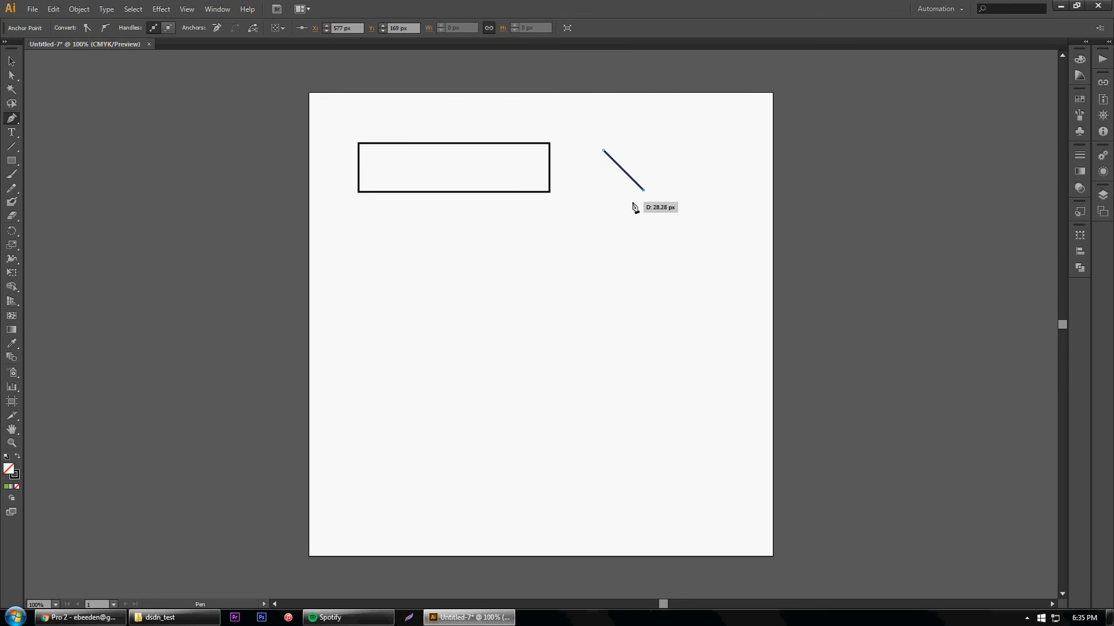
shift+click(603, 198)
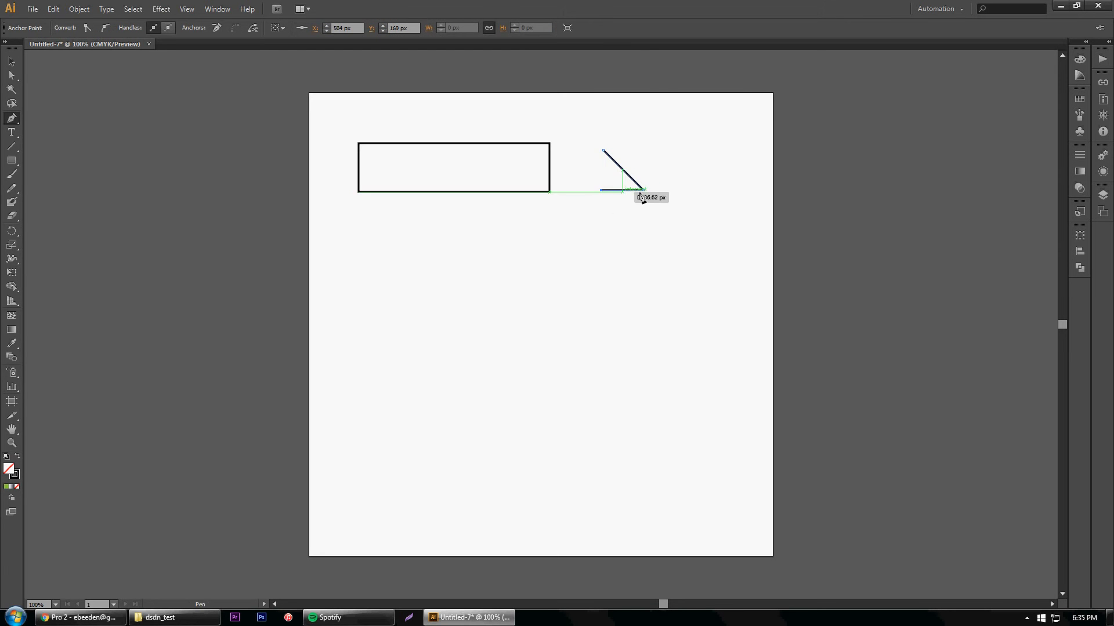
click(602, 138)
click(674, 138)
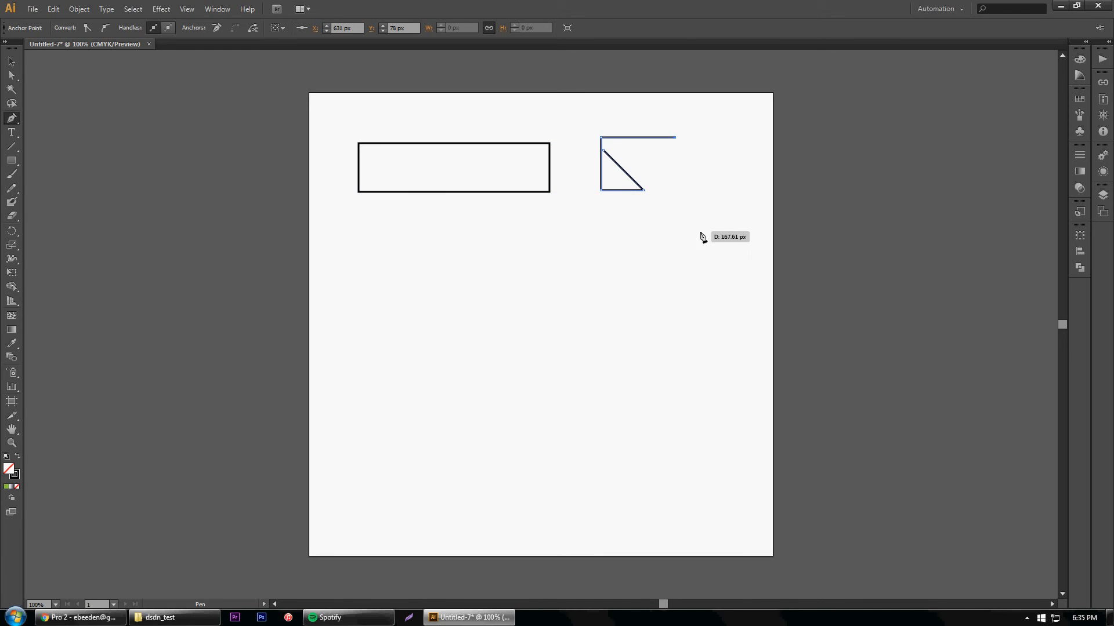
click(756, 219)
click(673, 219)
click(673, 183)
click(715, 143)
click(744, 171)
click(642, 170)
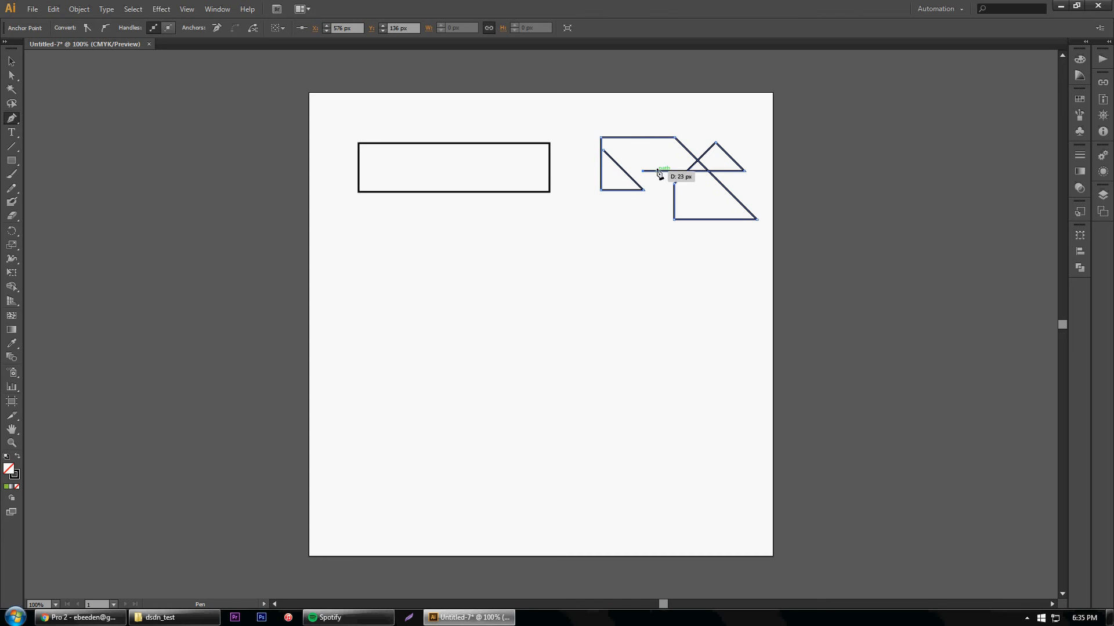
click(604, 150)
Move the self-crossing path up and closer to the rectangle, and shift the rectangle up to about Y 88 px
click(11, 61)
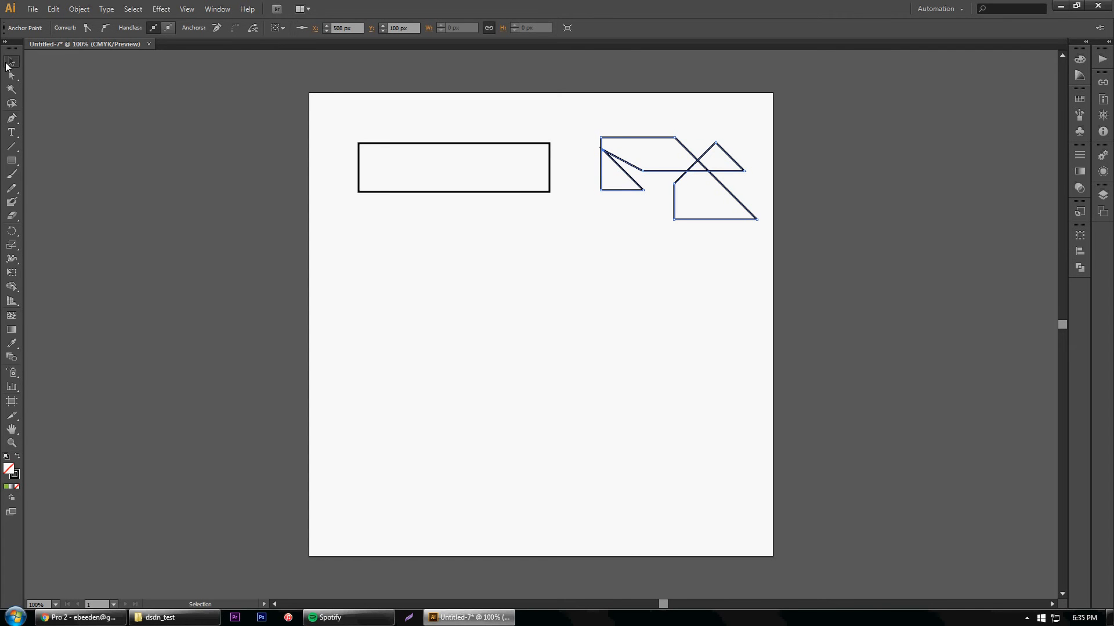
click(668, 144)
drag(661, 138, 620, 122)
drag(540, 142, 539, 122)
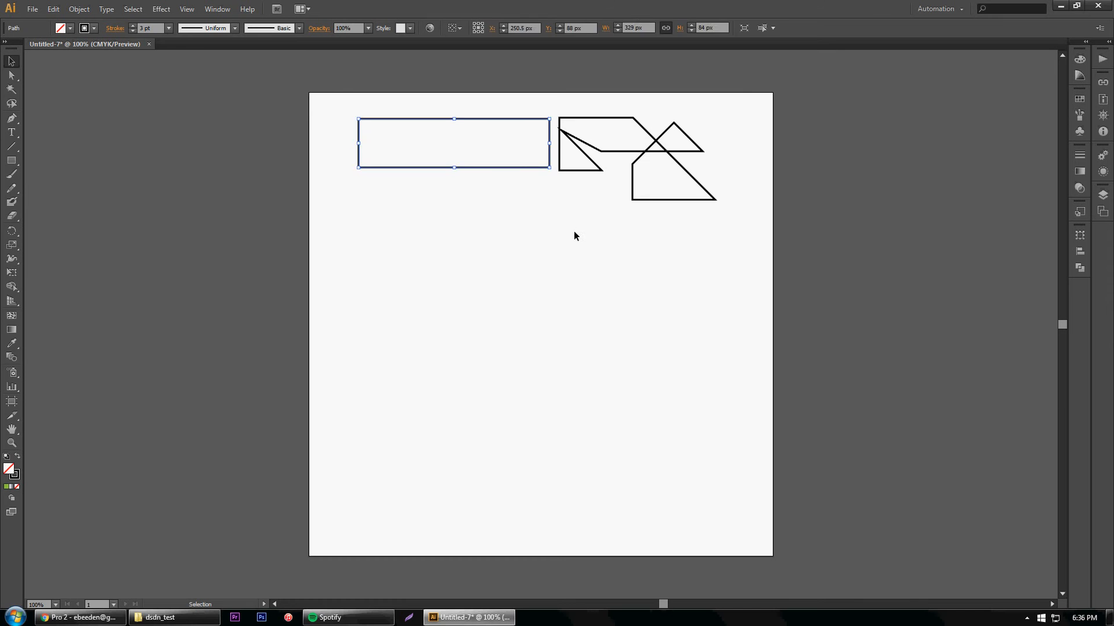
click(573, 231)
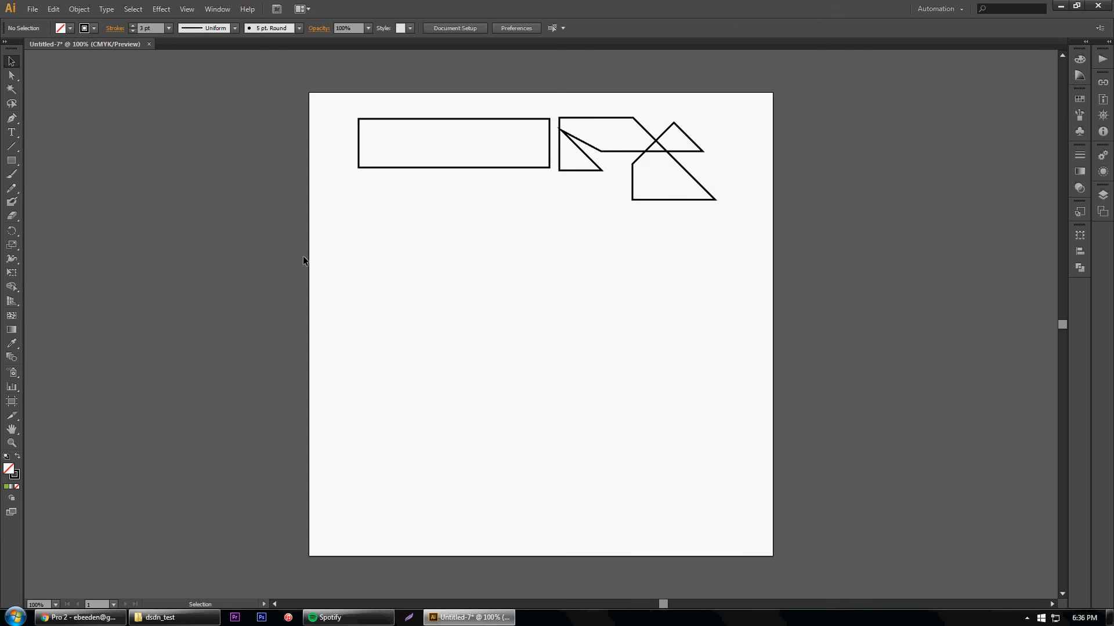
Draw an open Pen path below the rectangle: a horizontal segment, then a vertical one down to about X 273, Y 296 px
click(12, 118)
click(399, 207)
click(468, 207)
click(467, 264)
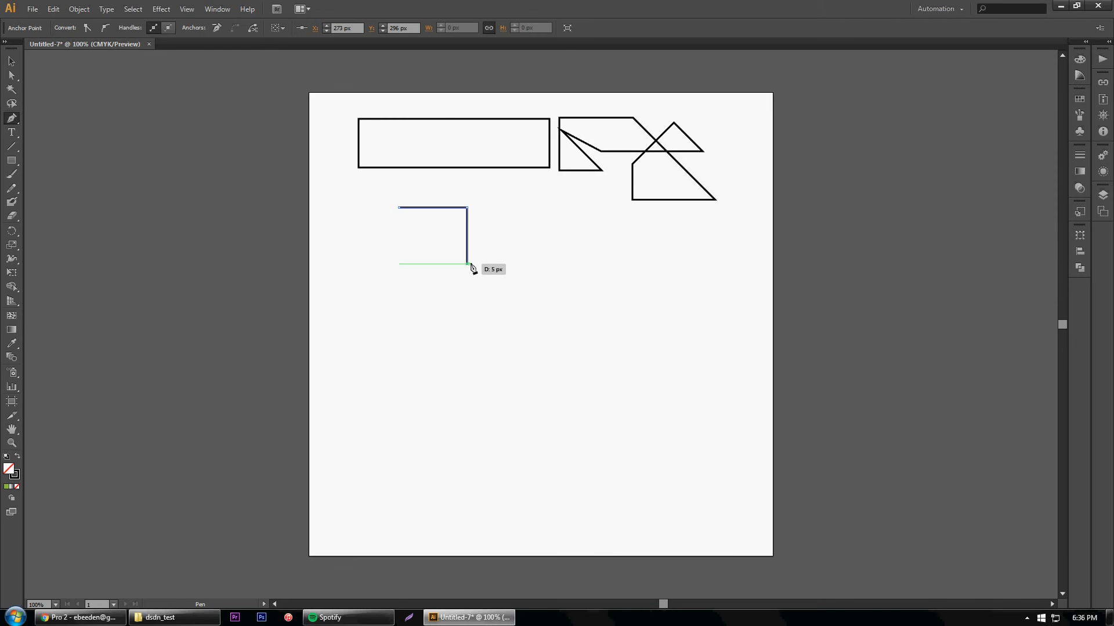
click(580, 207)
click(589, 224)
click(602, 221)
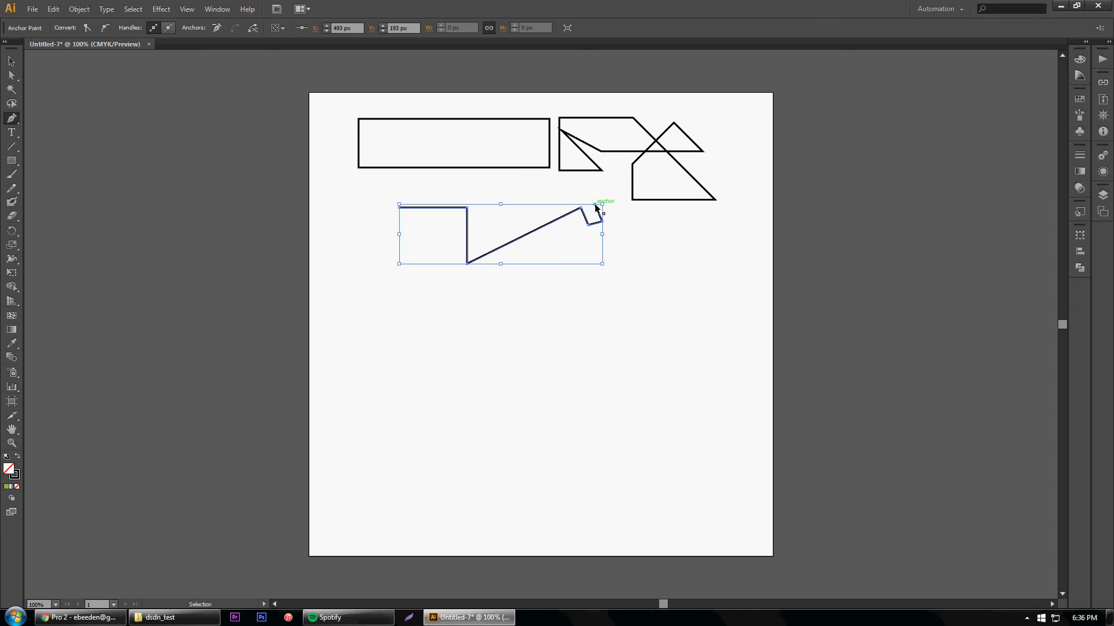
key(ctrl+z)
key(ctrl+z)
key(ctrl+z)
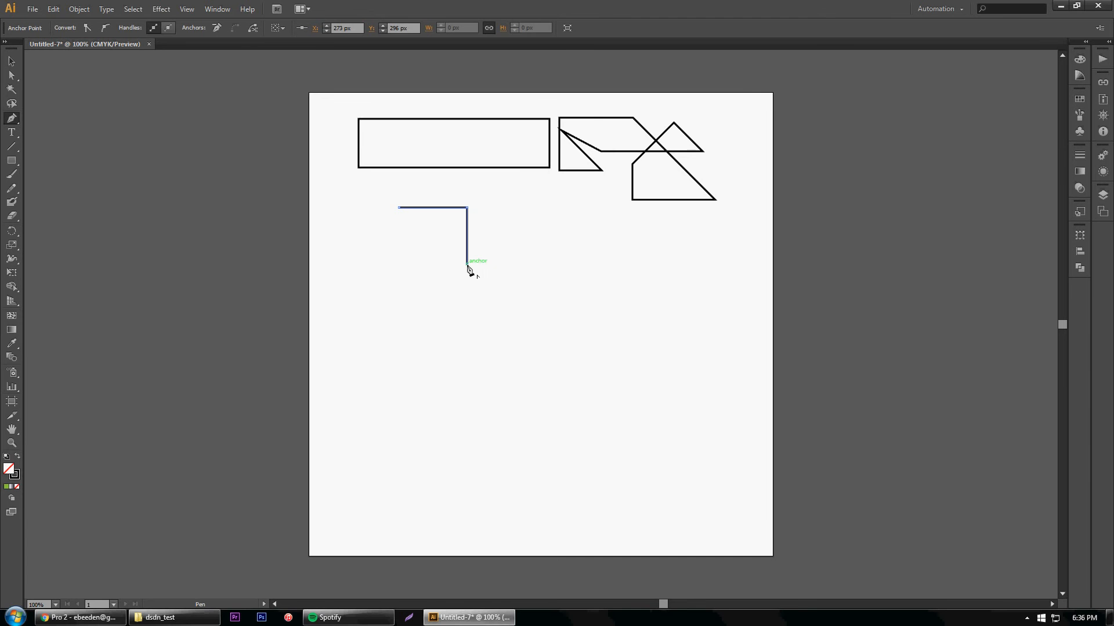
End the open corner path, draw a small closed triangle to its right with the Pen tool, and deselect it
key(ctrl)
ctrl+click(466, 272)
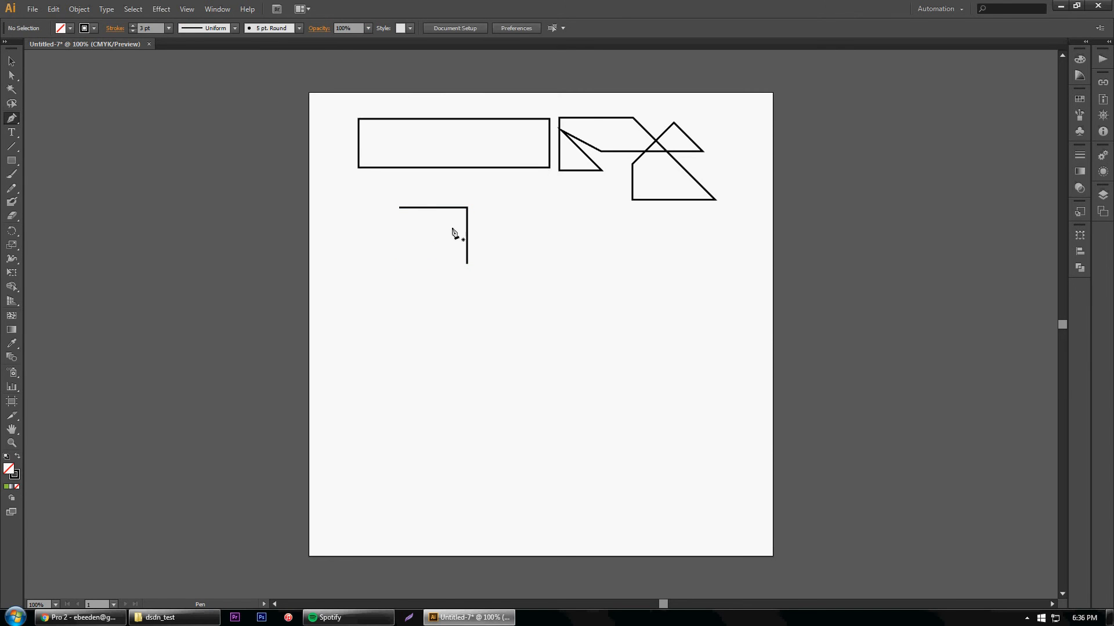
drag(549, 228, 551, 211)
click(549, 207)
click(546, 229)
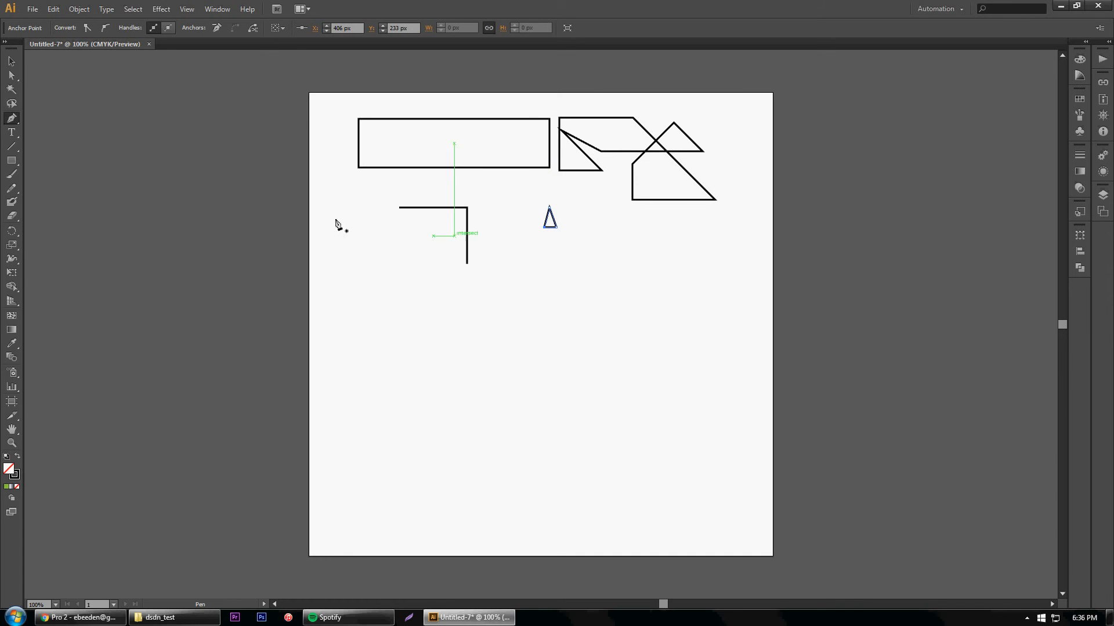
click(9, 63)
click(656, 349)
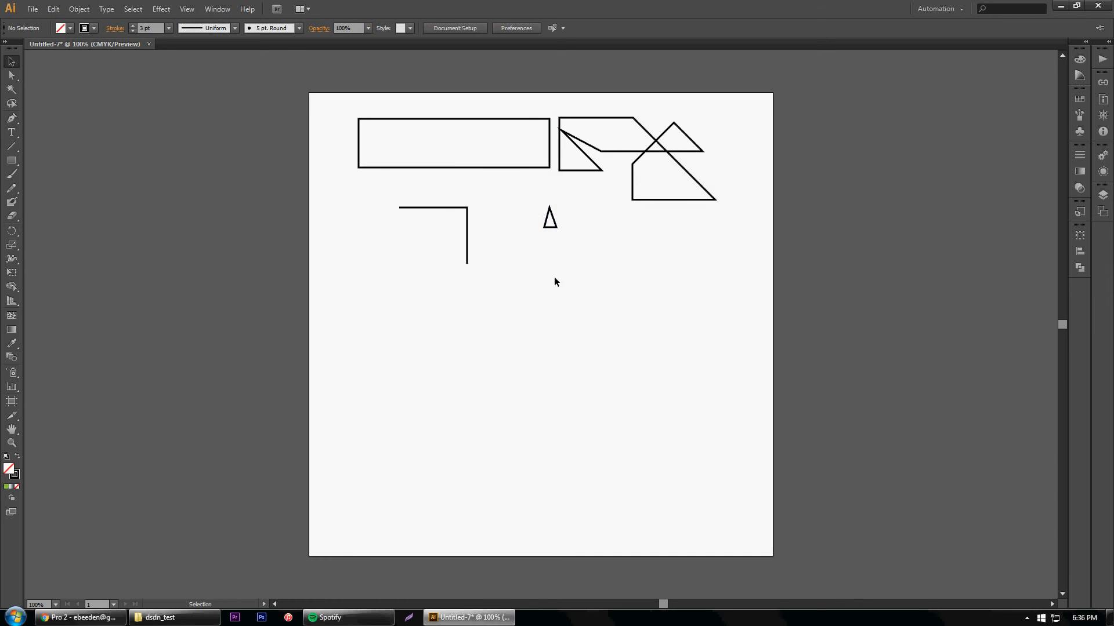
Start a Pen path at X 86, Y 424 px below the open path and add smooth curved segments looping right and back inward
click(11, 119)
click(359, 338)
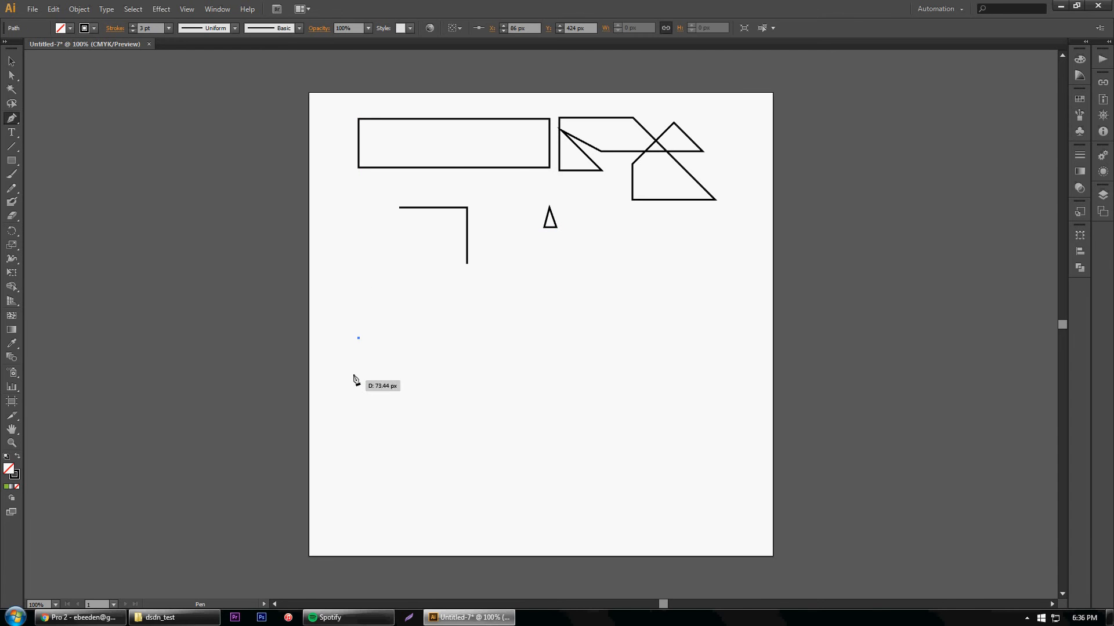
click(454, 316)
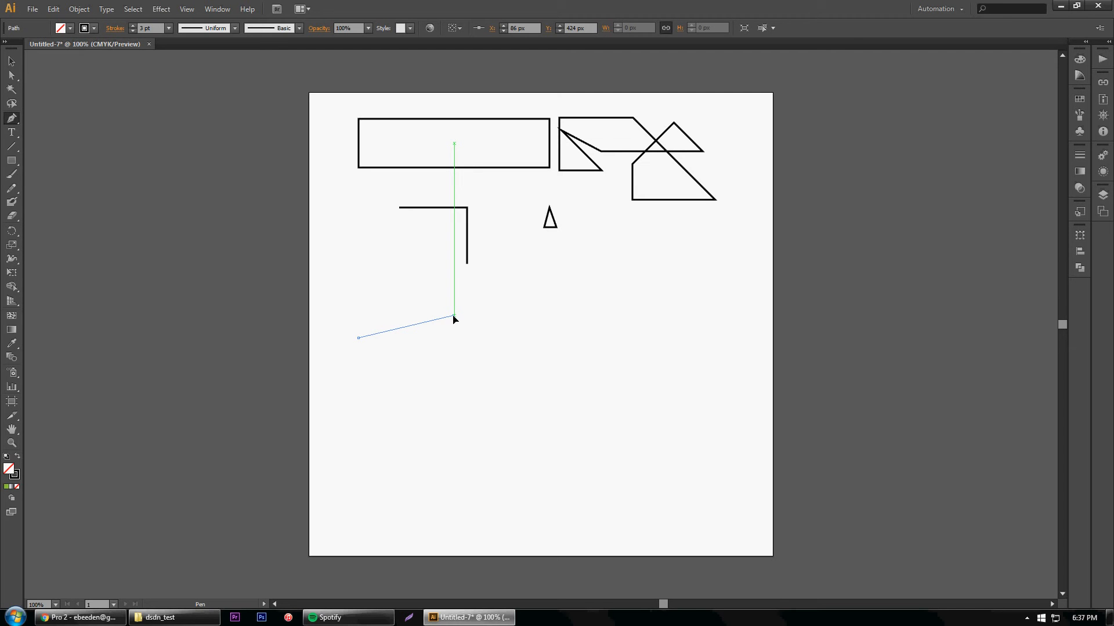
mouse_move(453, 317)
mouse_down()
mouse_move(507, 320)
mouse_move(503, 334)
mouse_move(484, 335)
mouse_move(497, 313)
mouse_move(482, 346)
mouse_move(463, 352)
mouse_move(474, 338)
mouse_move(519, 350)
mouse_move(599, 405)
mouse_move(601, 415)
mouse_move(569, 425)
mouse_move(716, 487)
mouse_move(464, 325)
mouse_move(462, 343)
mouse_move(499, 348)
mouse_up()
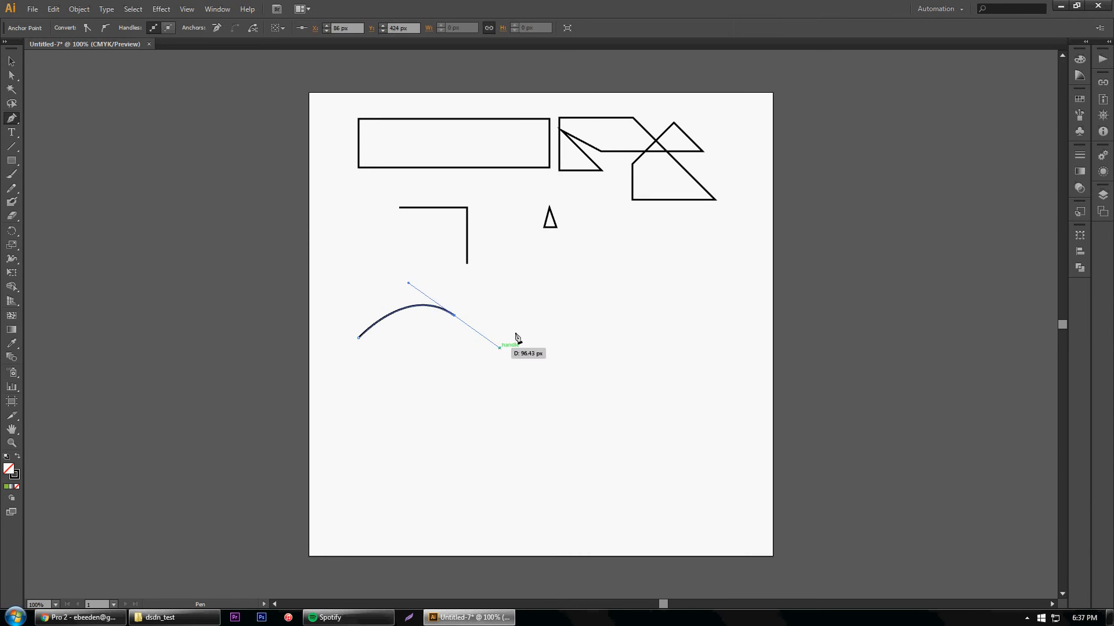
drag(556, 429, 517, 457)
drag(468, 393, 383, 399)
Continue the curved path with straight corner segments down and around to the left, then close it with a curve at its starting anchor
click(383, 403)
click(429, 414)
drag(415, 447, 378, 444)
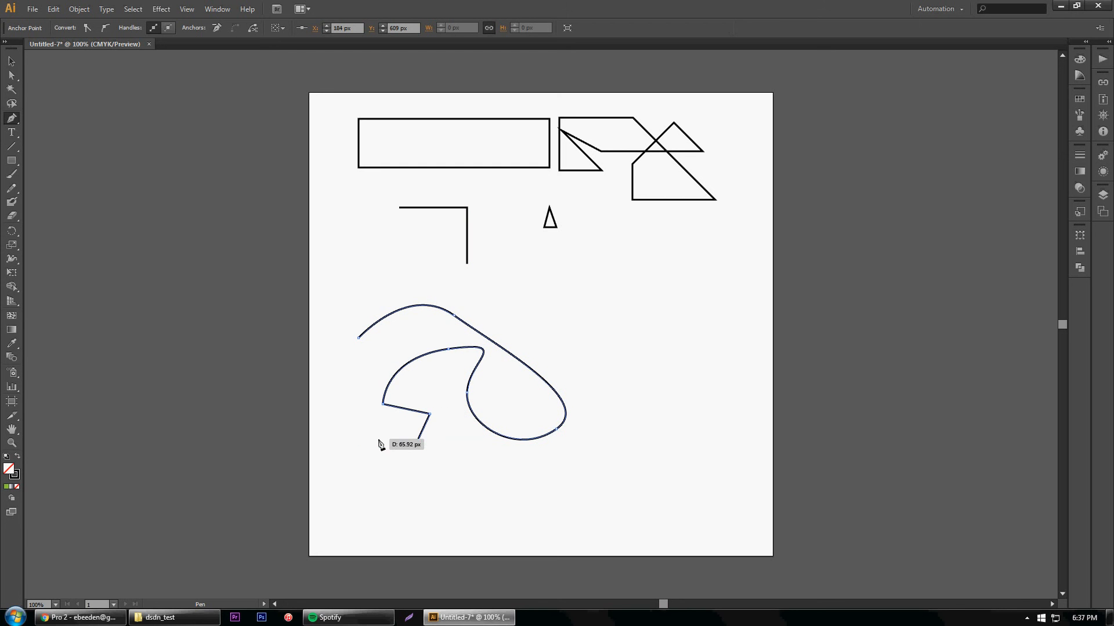
shift+click(378, 445)
shift+click(346, 413)
shift+click(338, 444)
shift+click(332, 357)
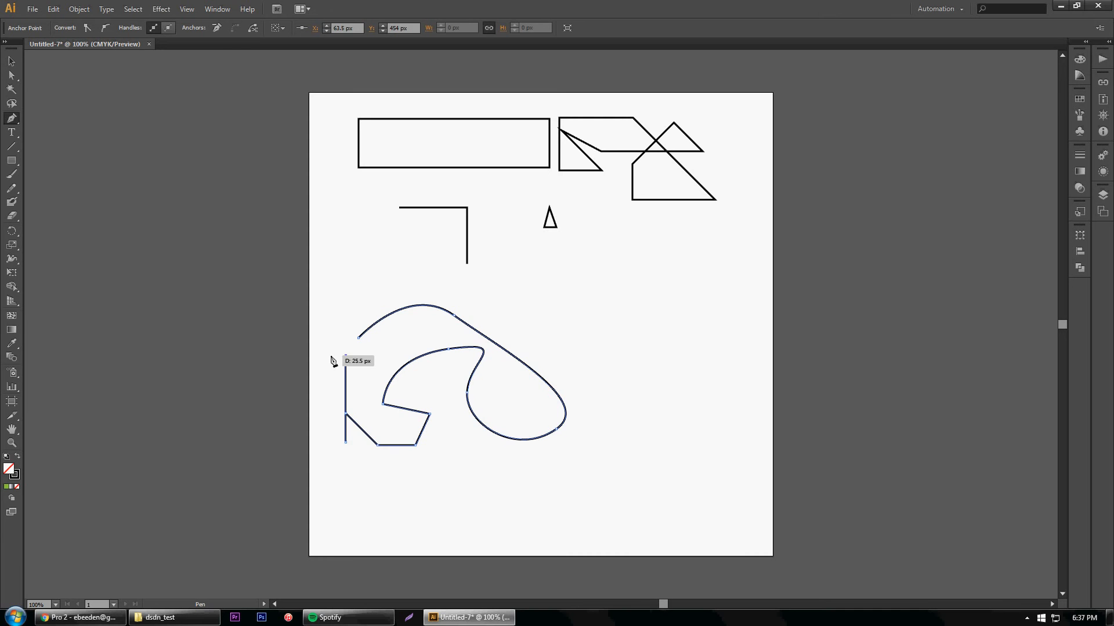
drag(363, 354, 395, 327)
click(359, 339)
Move the closed curved shape slightly up and to the right, and deselect it
click(11, 60)
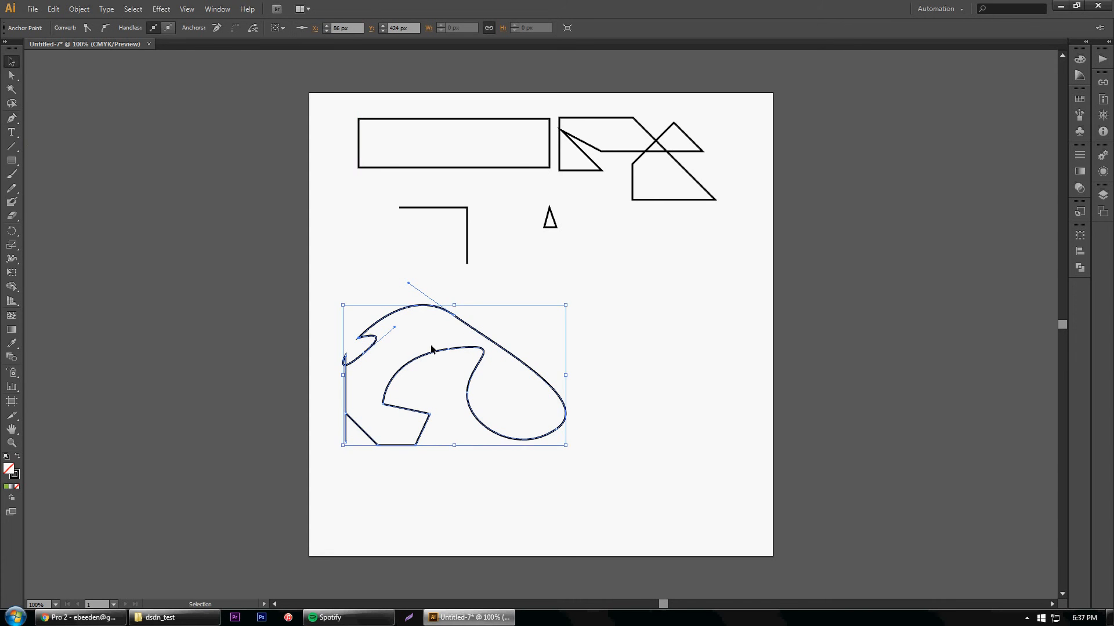
click(595, 427)
drag(486, 354, 499, 329)
click(658, 394)
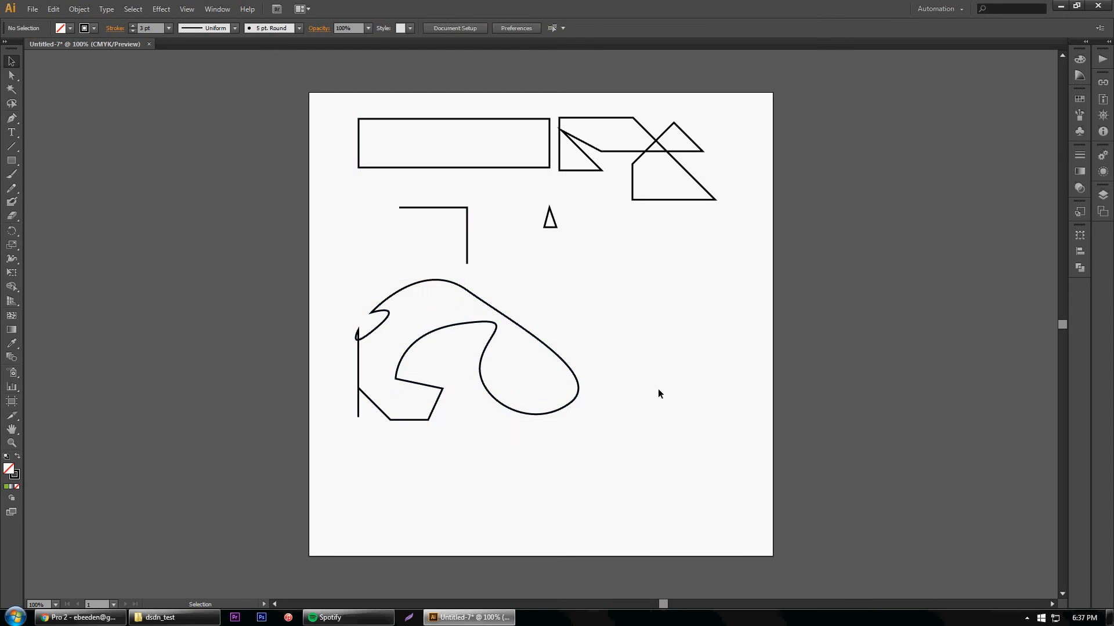
Reshape the curved shape's inner arc by directly moving its top anchor point up and left and swinging its direction handle downward
click(402, 355)
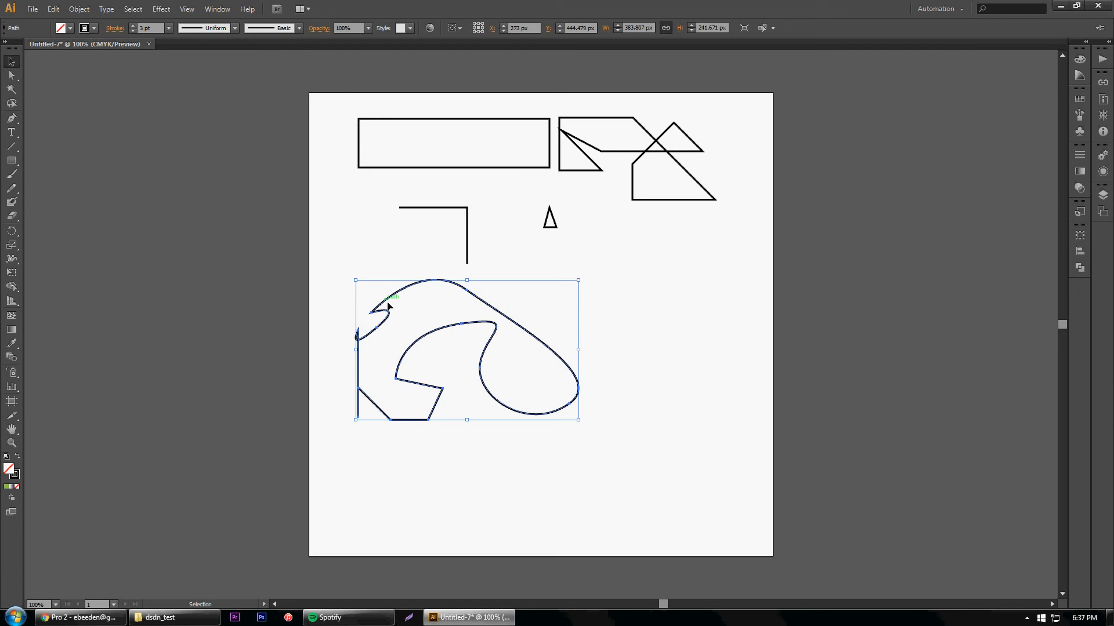
click(336, 360)
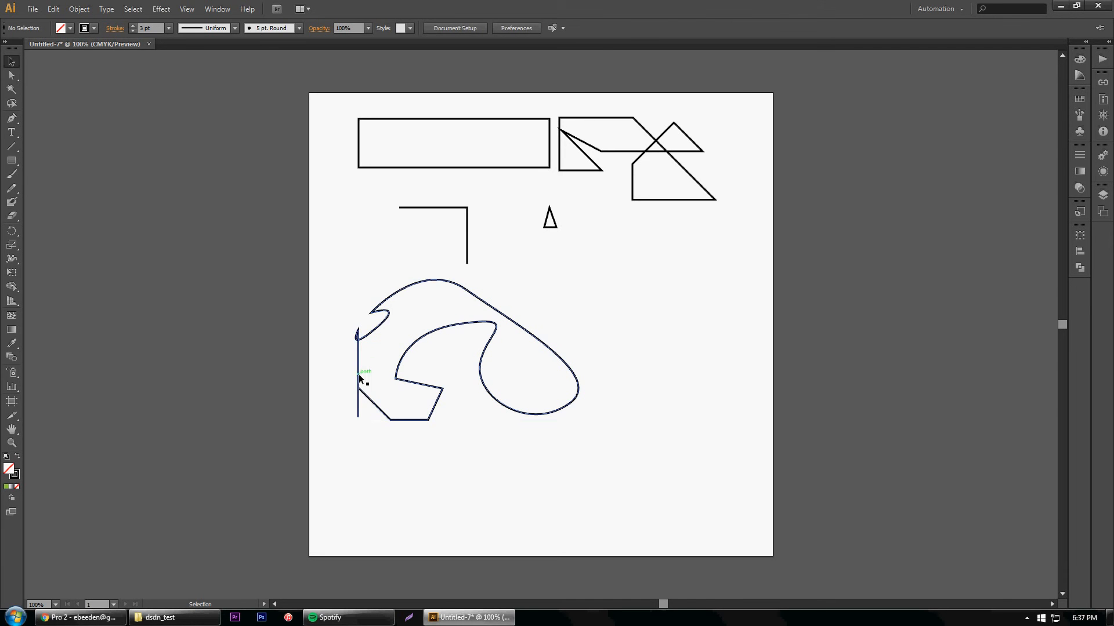
click(360, 379)
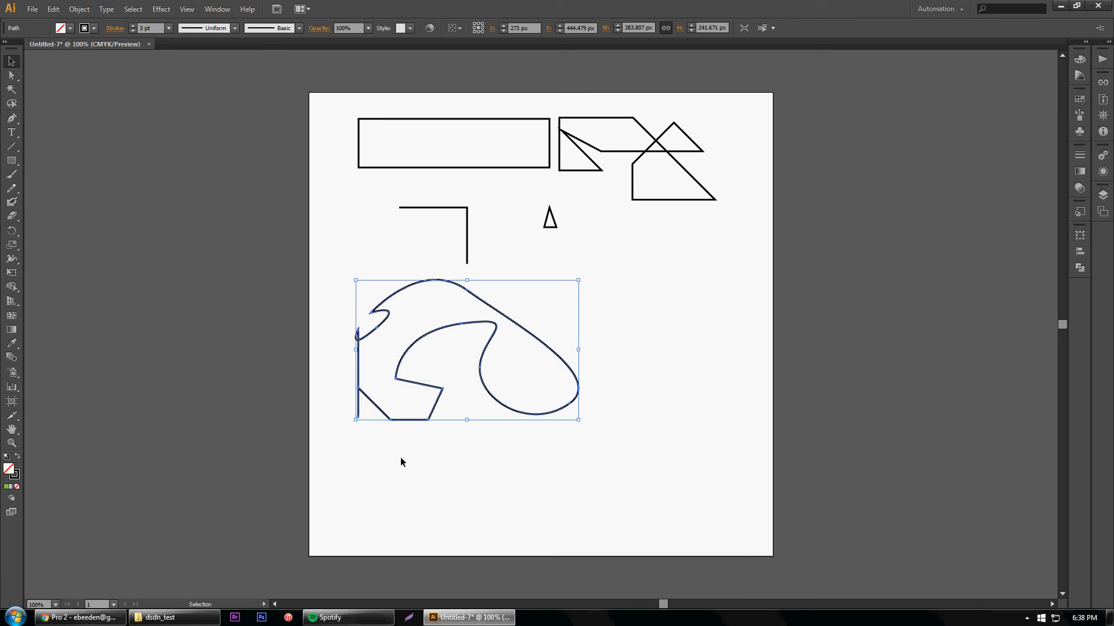
click(507, 415)
click(422, 286)
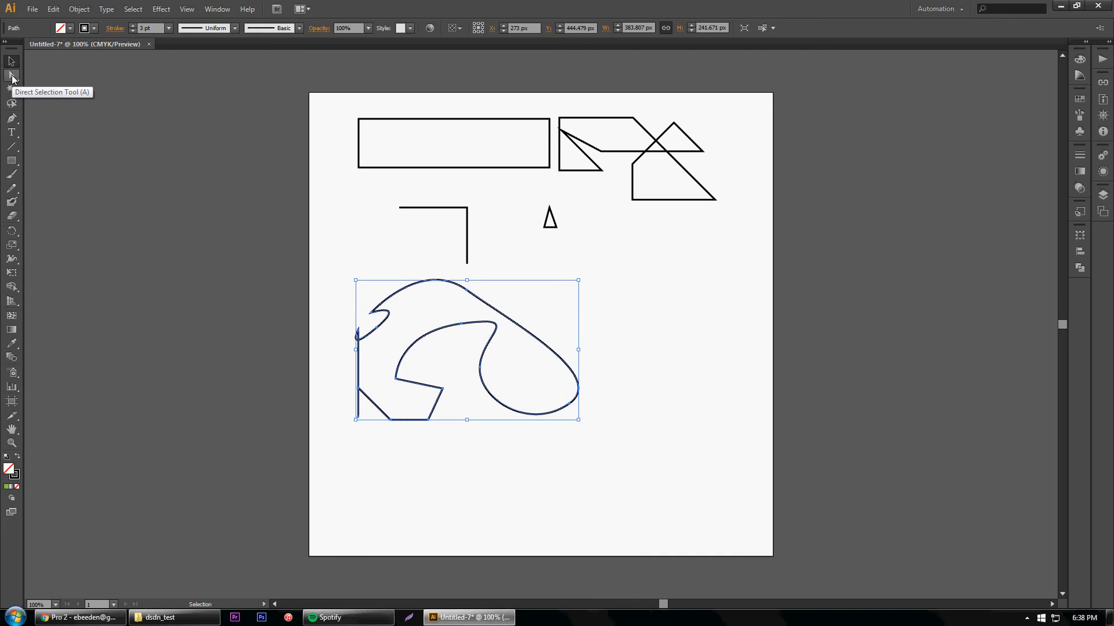
click(12, 78)
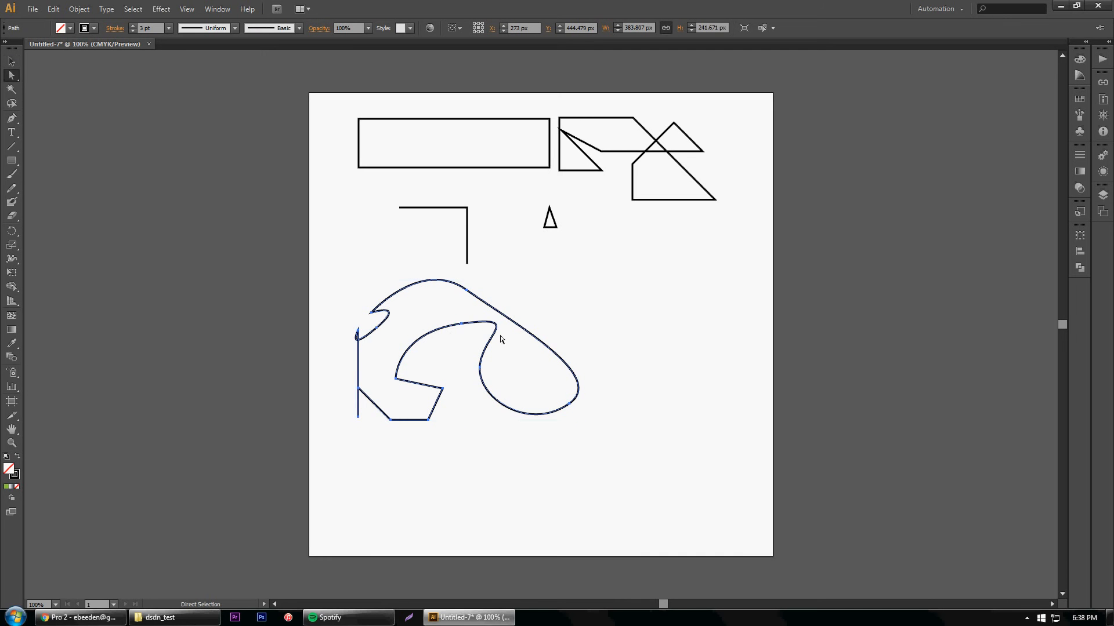
click(463, 326)
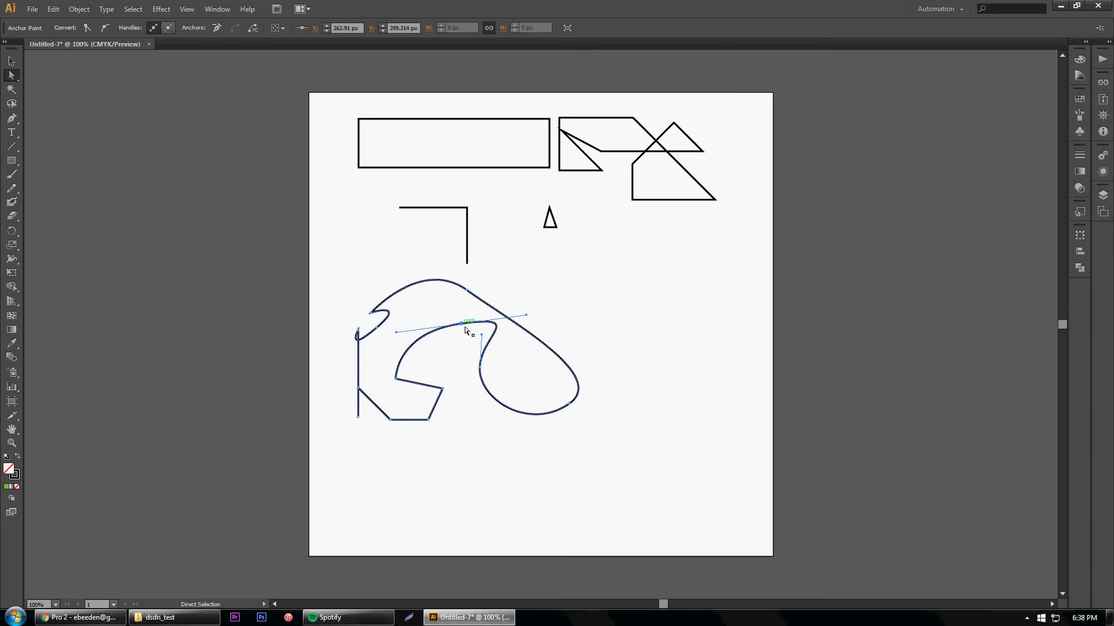
click(462, 326)
drag(461, 325, 483, 376)
click(493, 374)
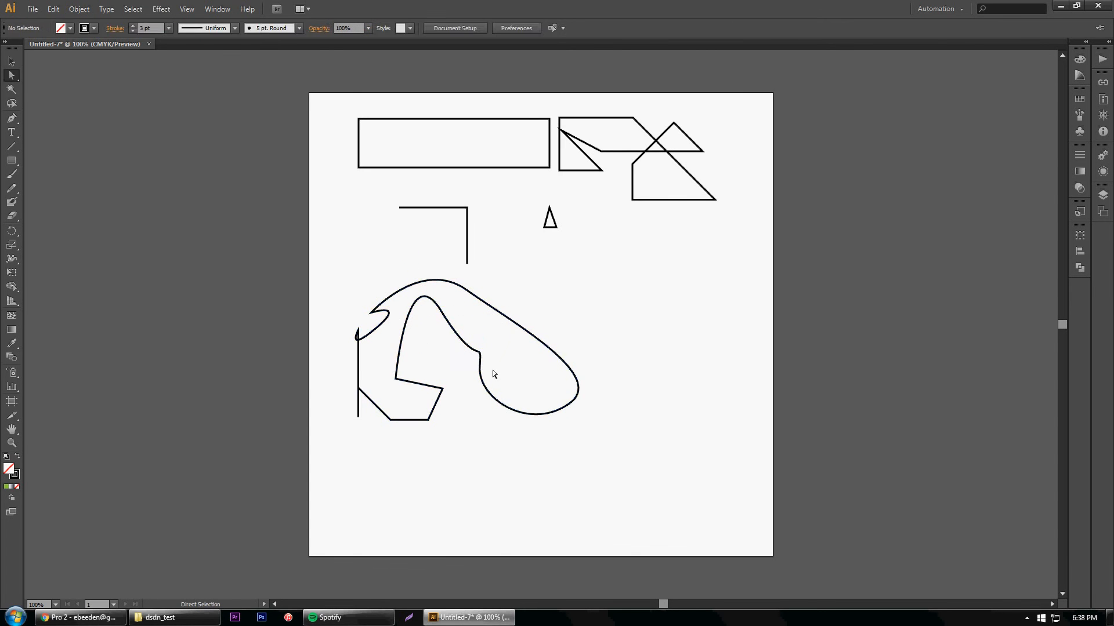
Move the curved shape's starting corner to X 77, Y 223 px, its lower loop anchor to X 432, Y 576 px, and two neighbouring anchors rightward
drag(387, 316, 352, 222)
click(467, 290)
drag(467, 290, 544, 314)
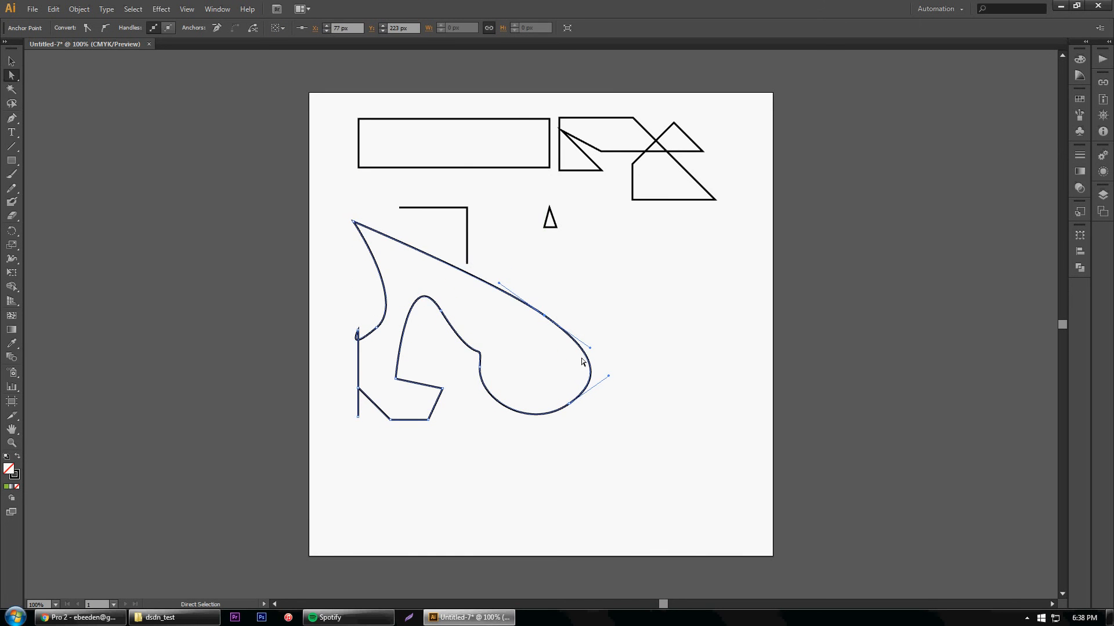
drag(609, 375, 560, 428)
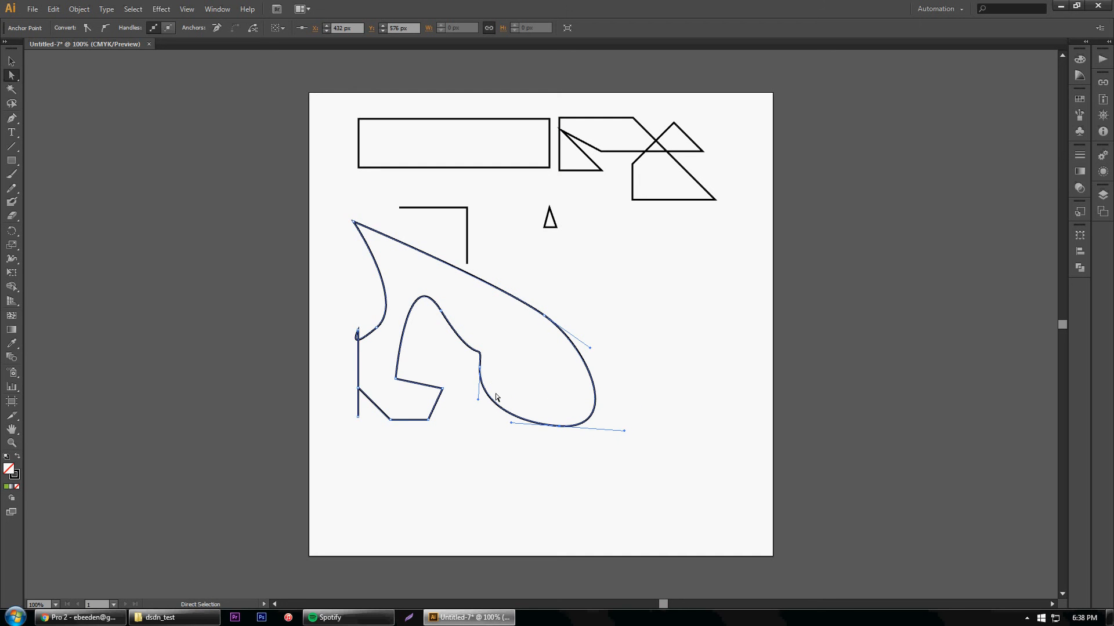
drag(482, 373, 556, 363)
click(549, 505)
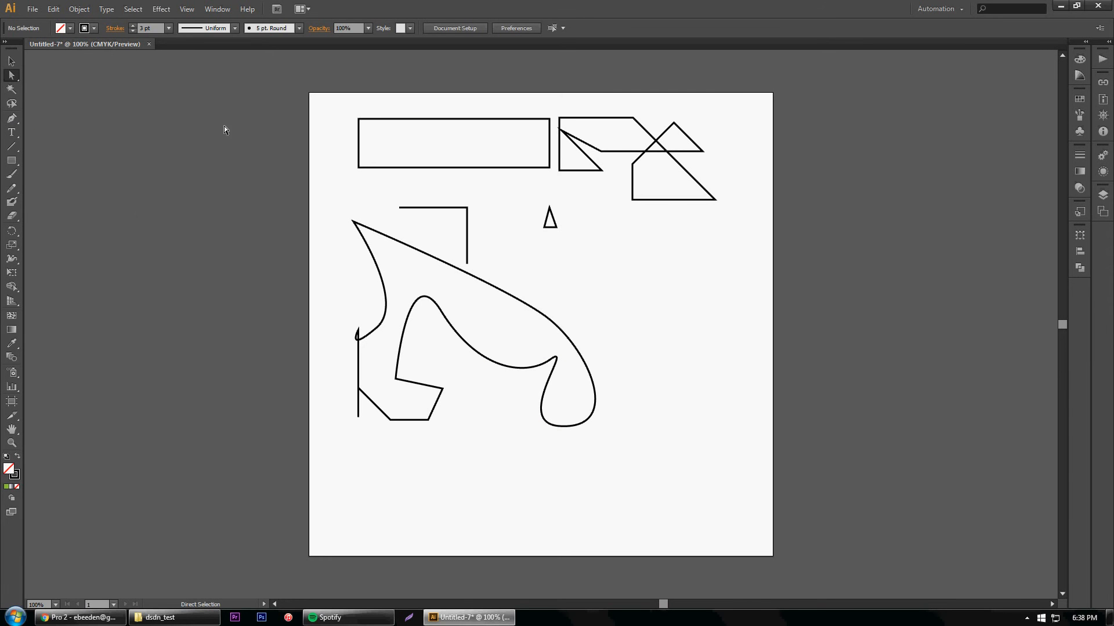
Move the whole self-crossing path down and slightly right to about X 587, Y 209 px
click(9, 61)
drag(699, 199, 710, 258)
click(635, 151)
click(603, 172)
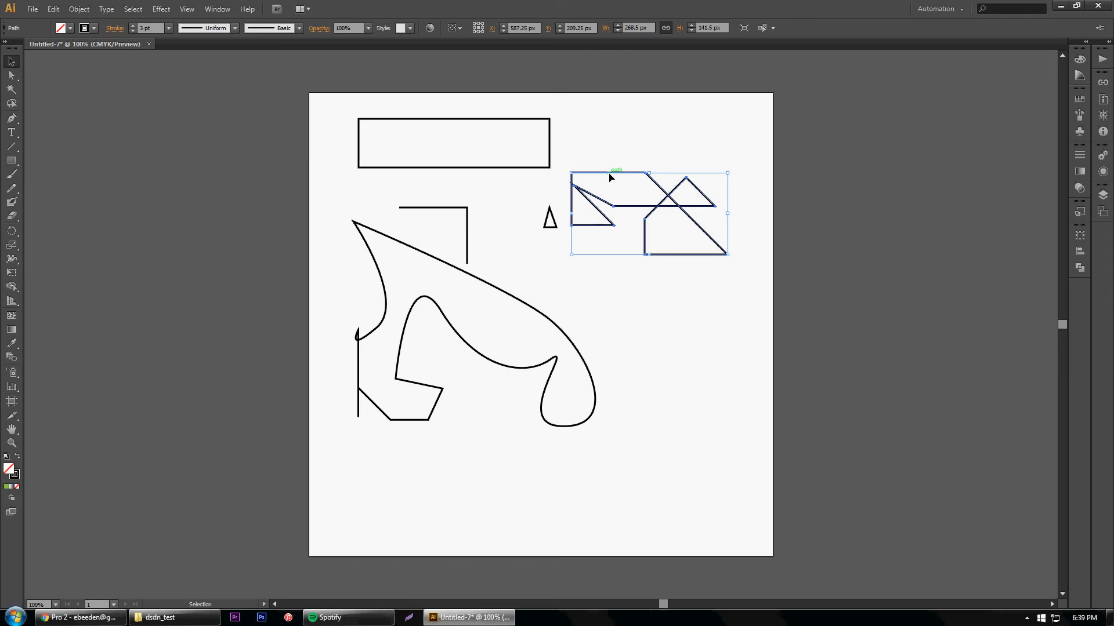
Add an anchor point on the self-crossing path's top edge at X 515, Y 138.5 px and move it up to X 516, Y 88 px
click(12, 120)
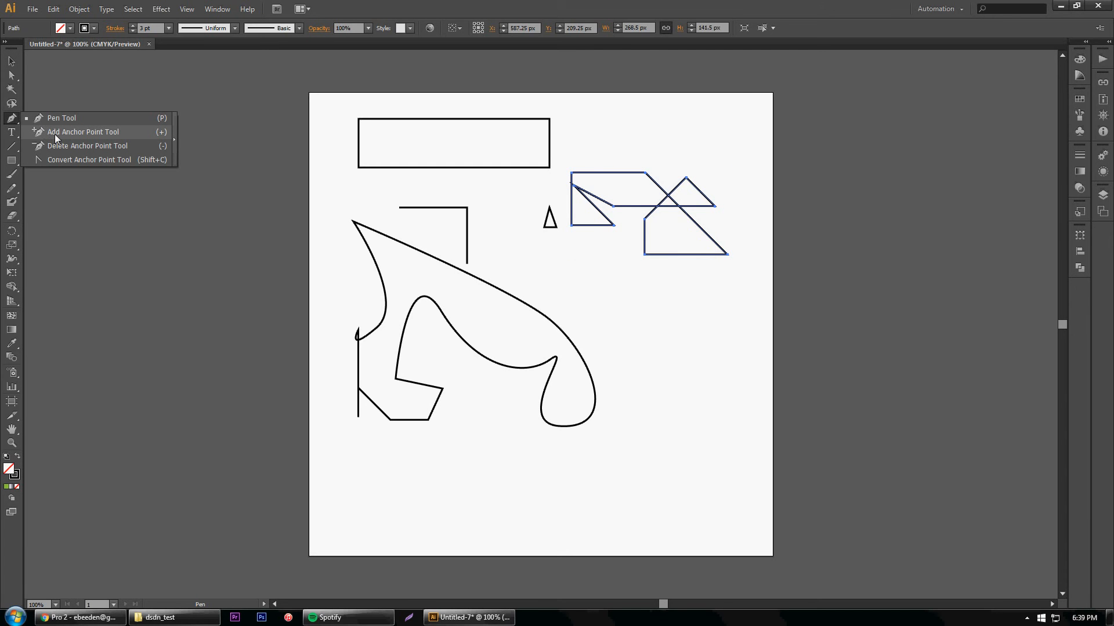
click(57, 138)
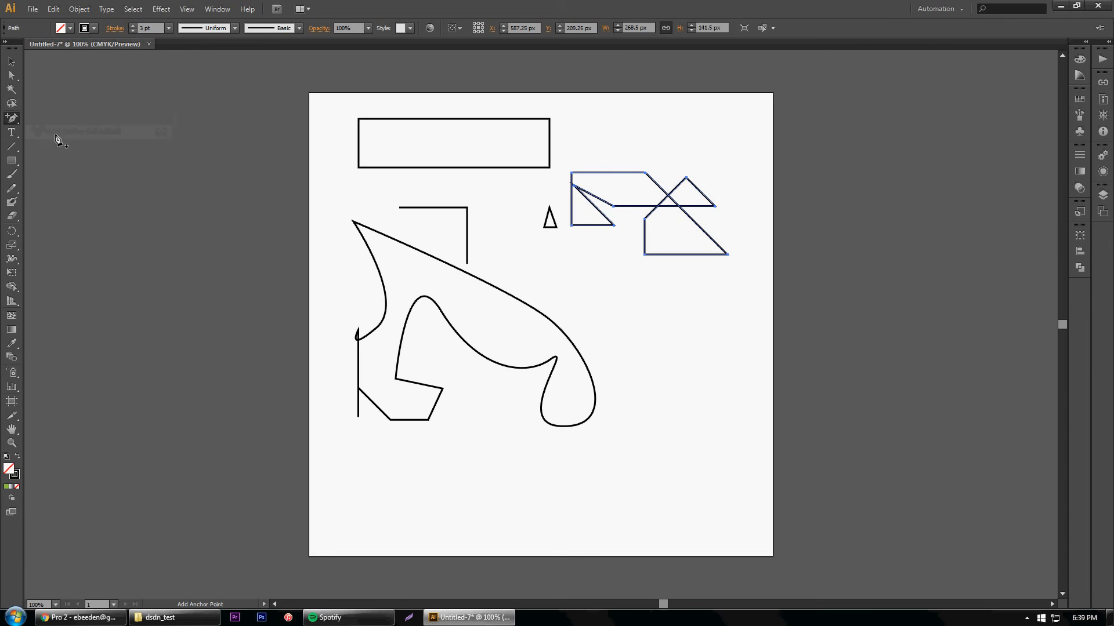
click(609, 173)
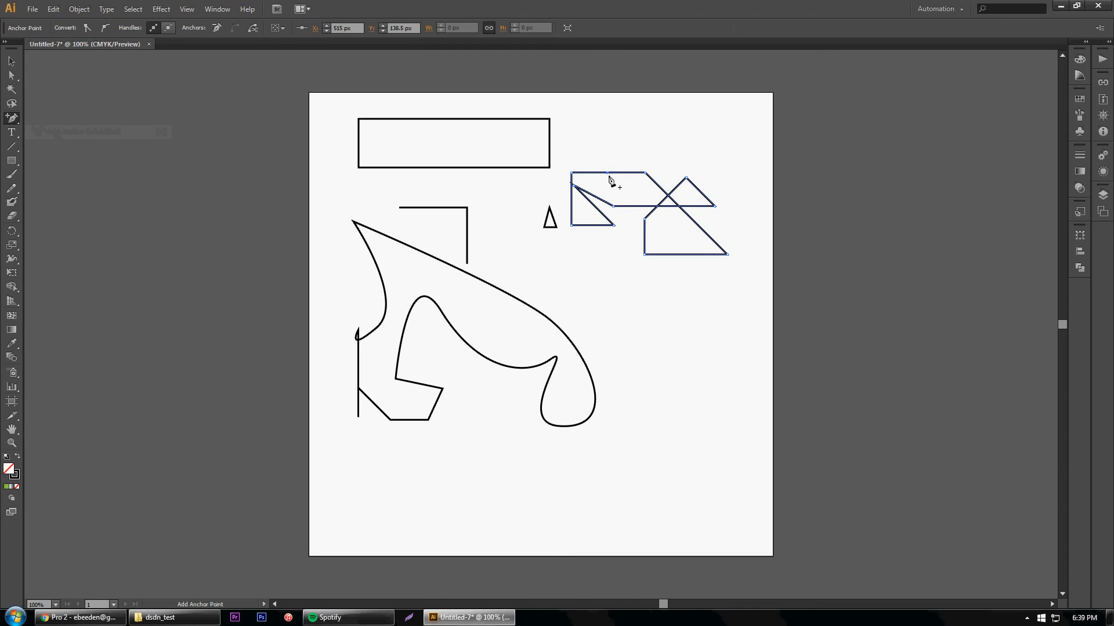
click(12, 76)
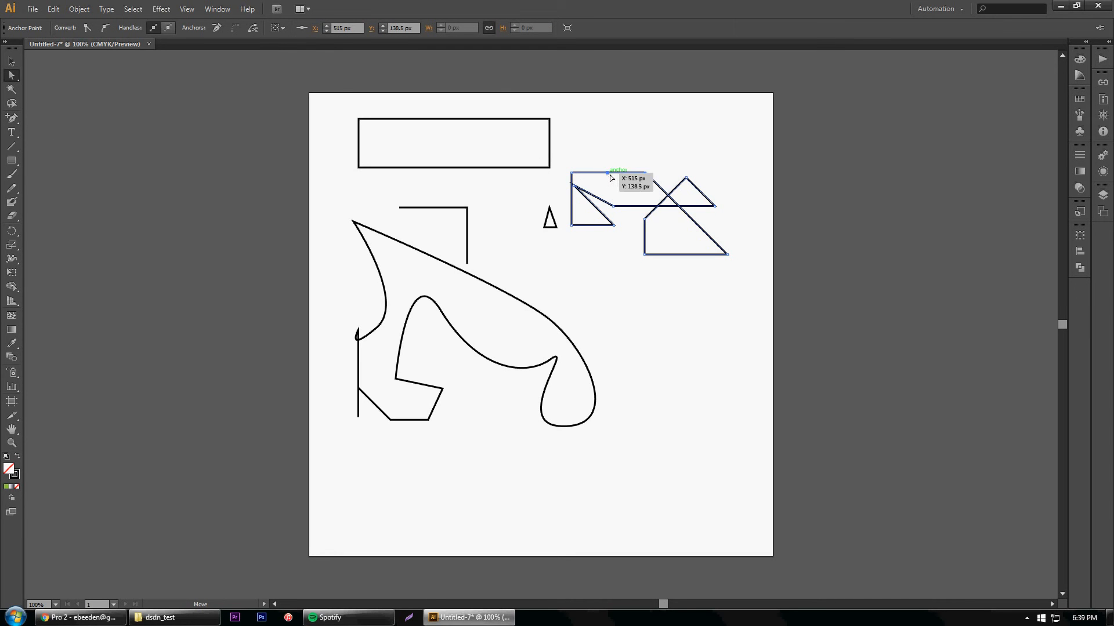
drag(609, 174, 608, 144)
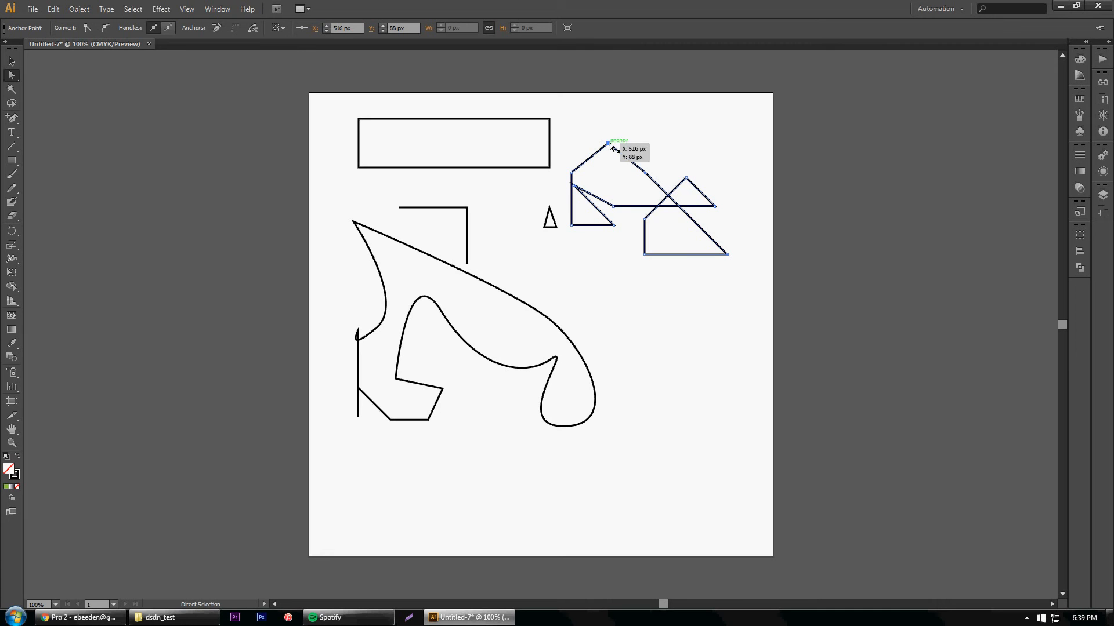
Convert the self-crossing path's raised top anchor to a smooth point with nearly horizontal handles, forming a rounded arc, and deselect the path
click(19, 121)
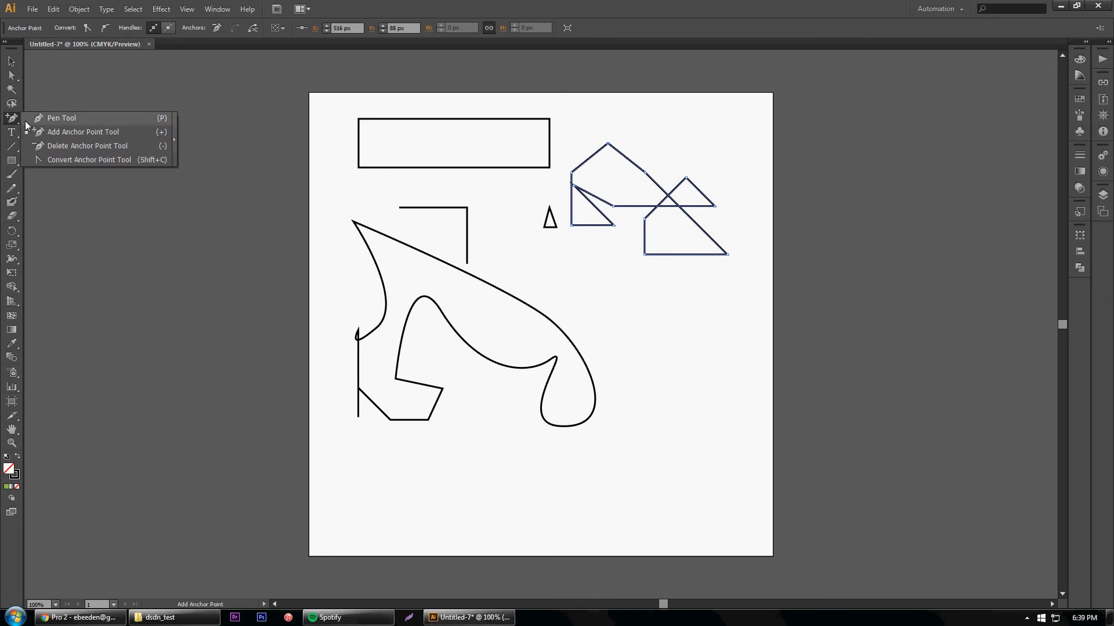
click(78, 161)
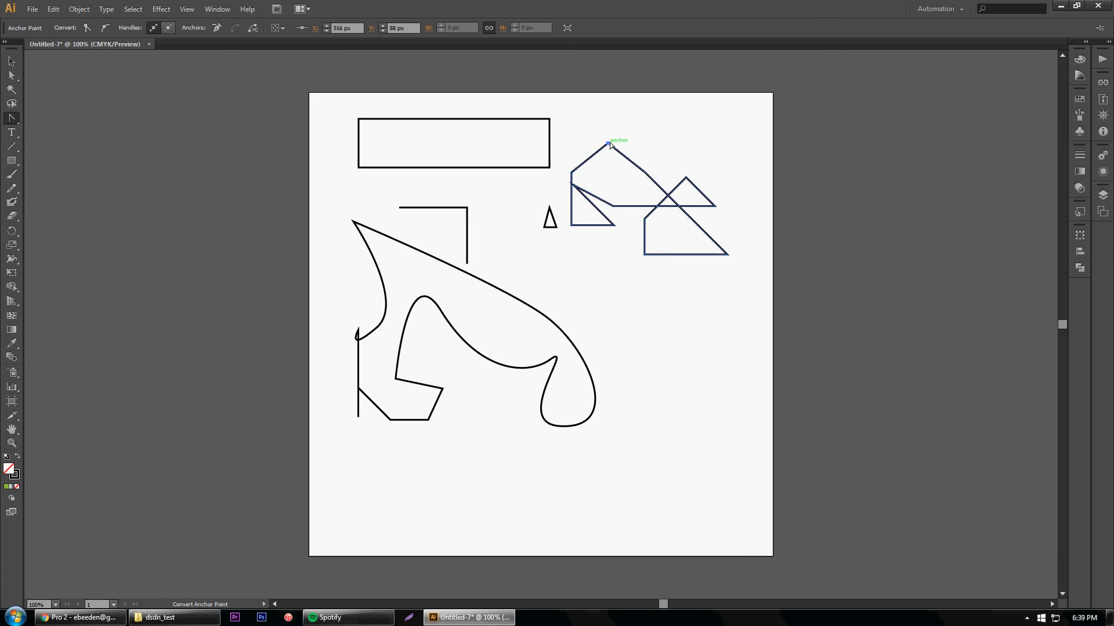
drag(608, 142, 642, 149)
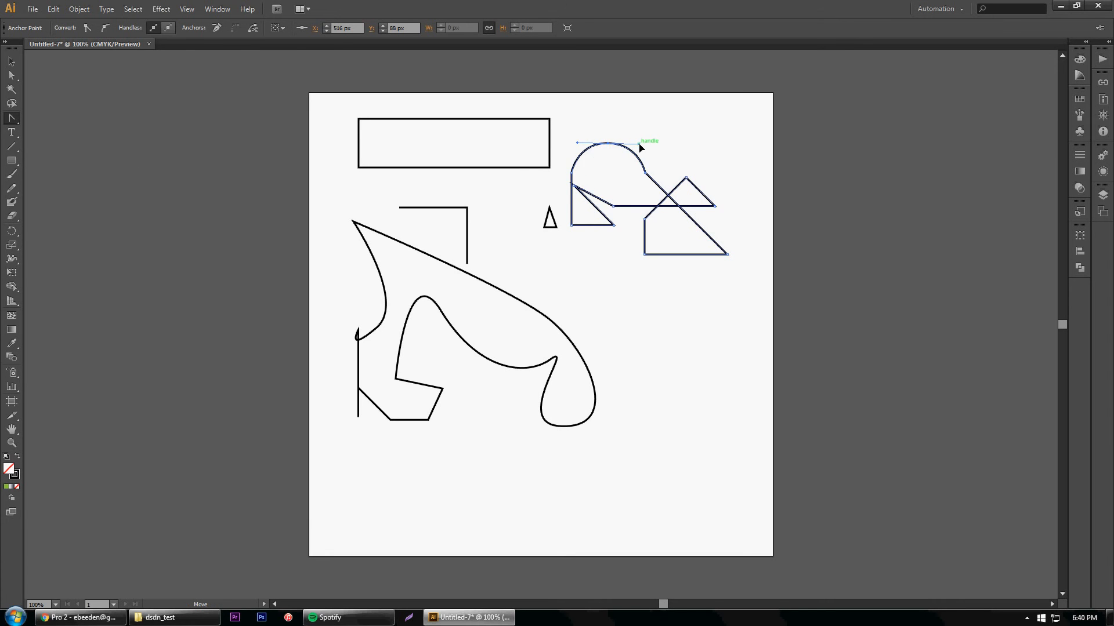
click(13, 62)
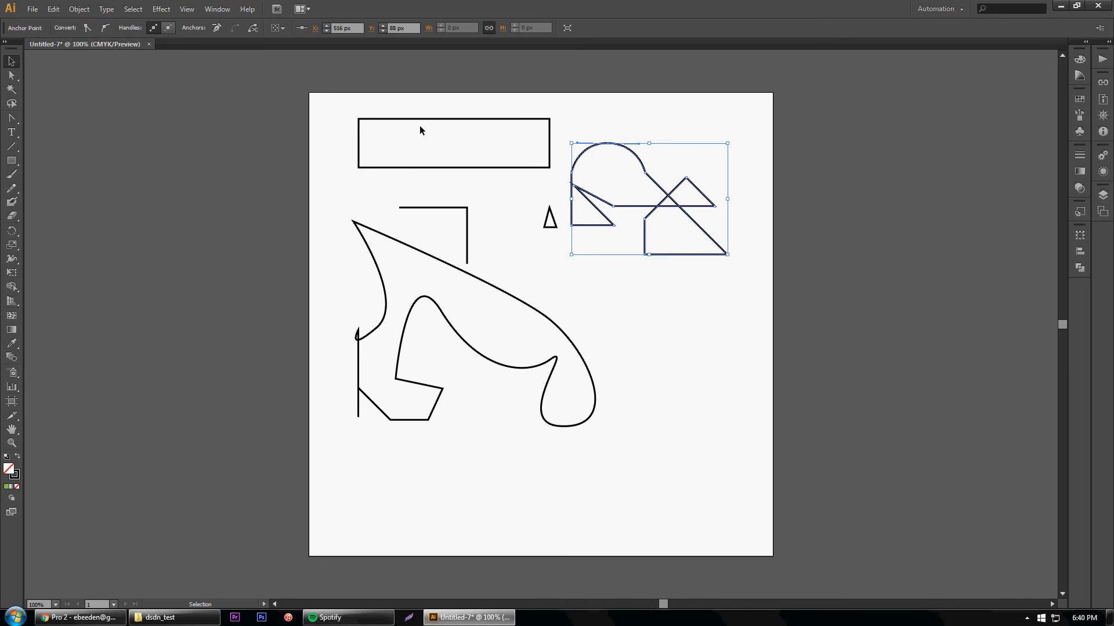
click(714, 120)
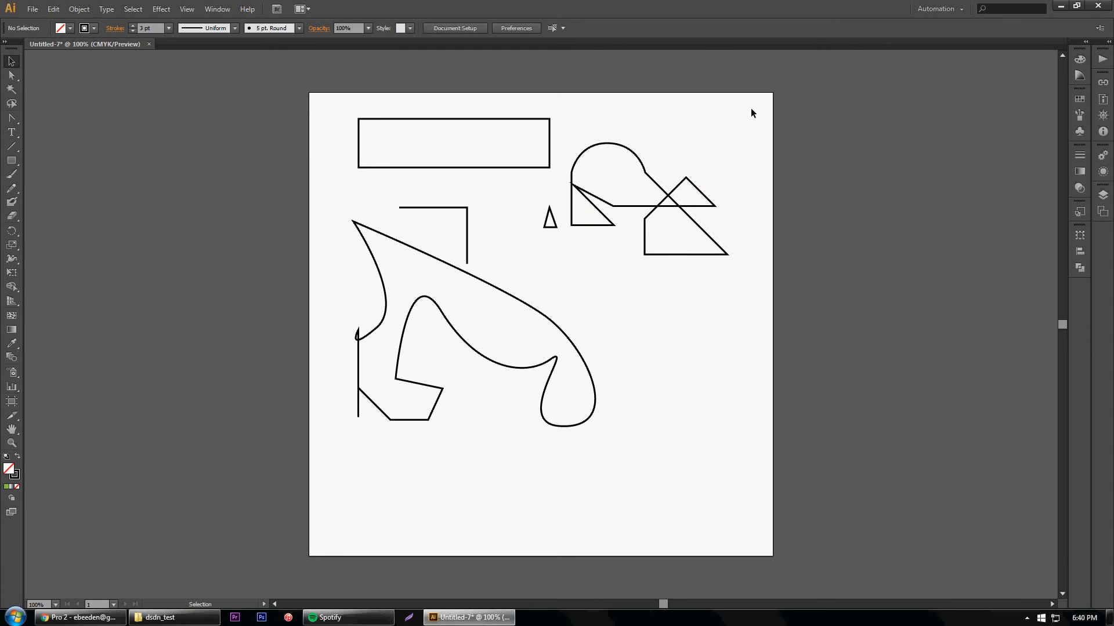
Select all the drawn shapes, move them off the artboard to its left, and deselect them
drag(757, 99, 325, 426)
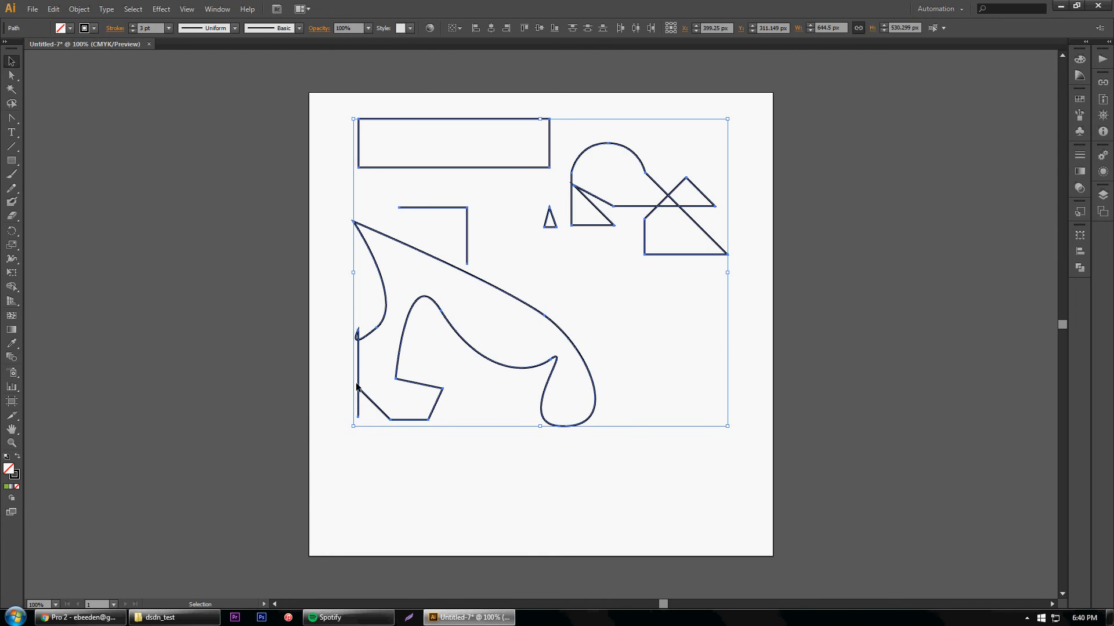
drag(357, 370, 12, 347)
drag(553, 142, 194, 214)
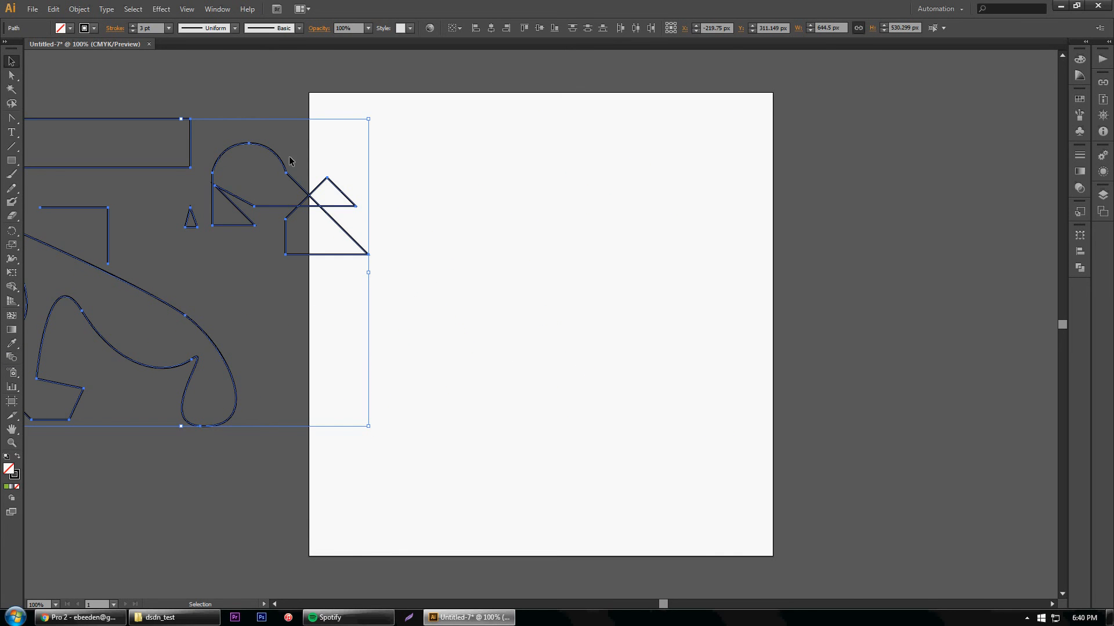
drag(280, 165, 203, 169)
click(349, 144)
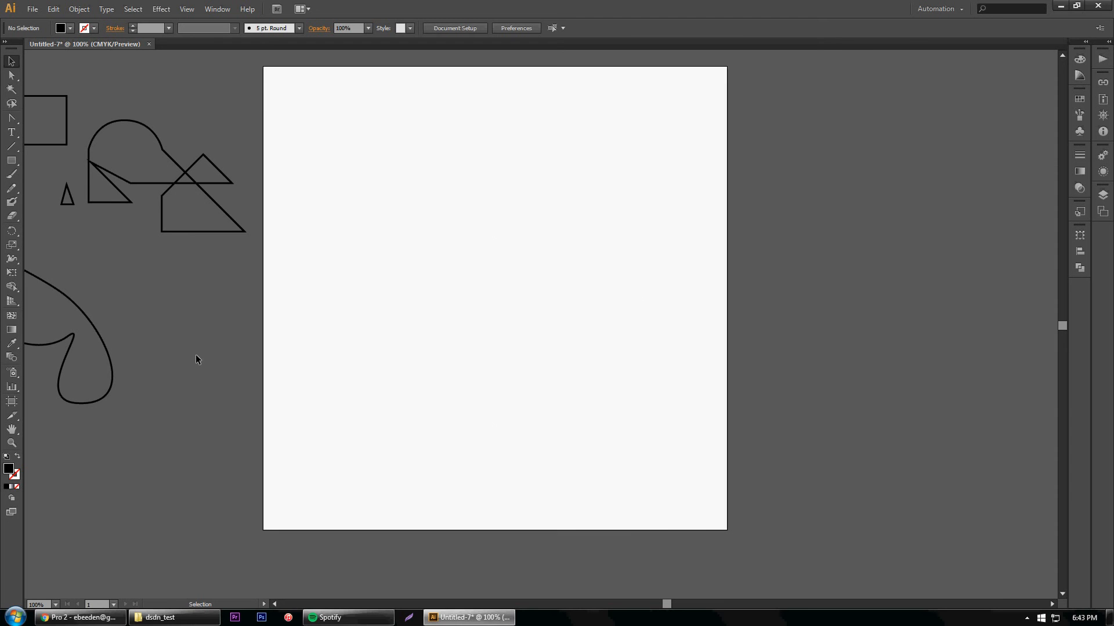
Place cat_pen.jpg from the dsdn_test folder into the document over the artboard
click(157, 618)
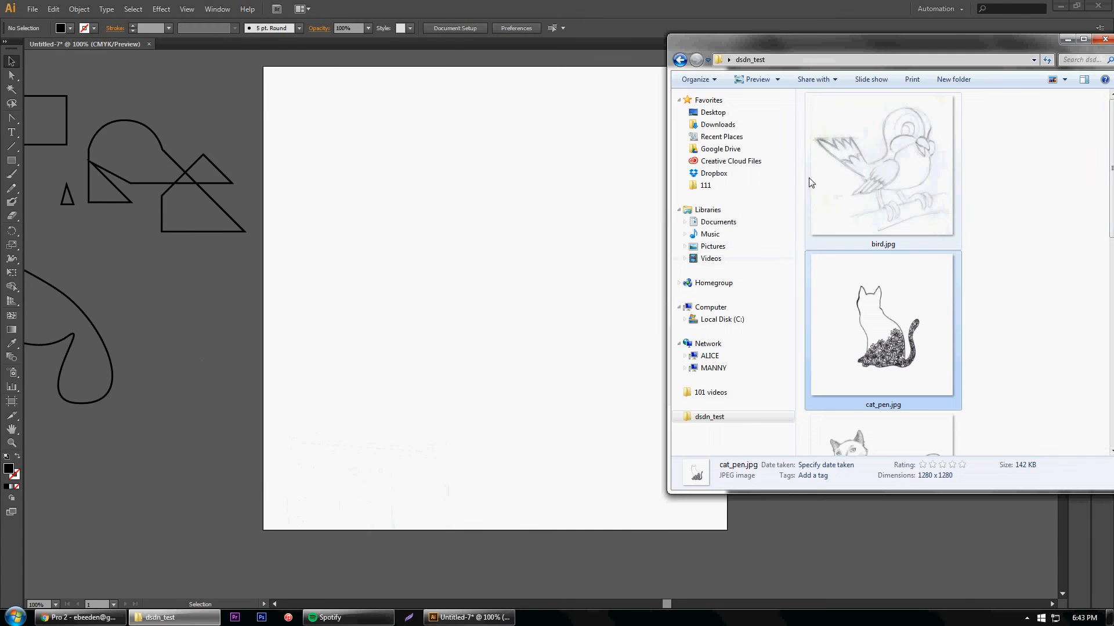
drag(897, 349, 505, 361)
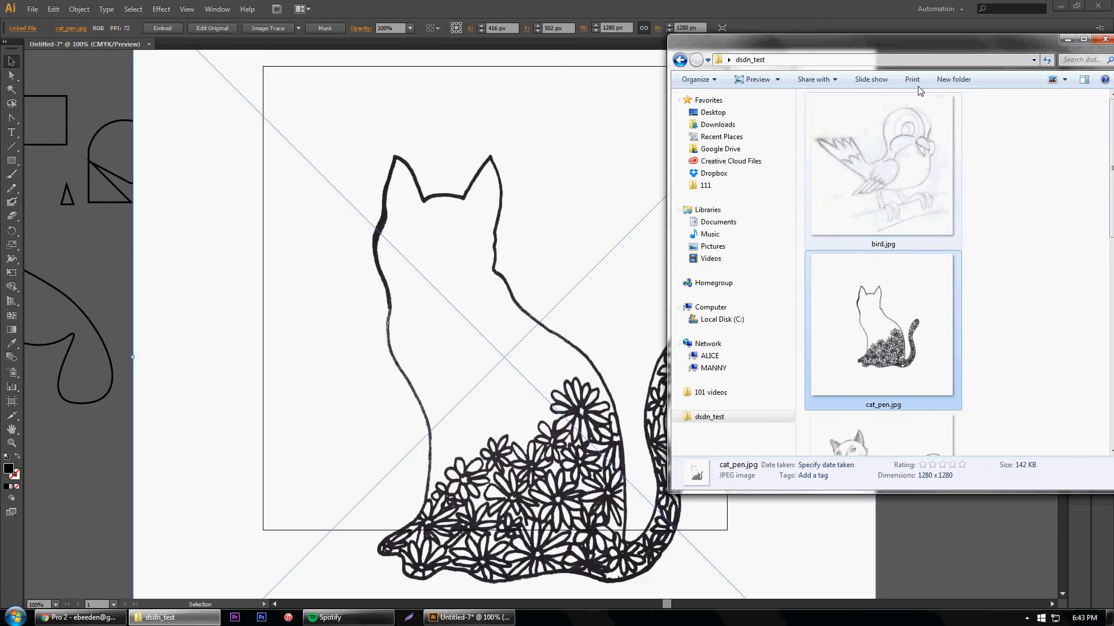
click(1067, 39)
click(36, 9)
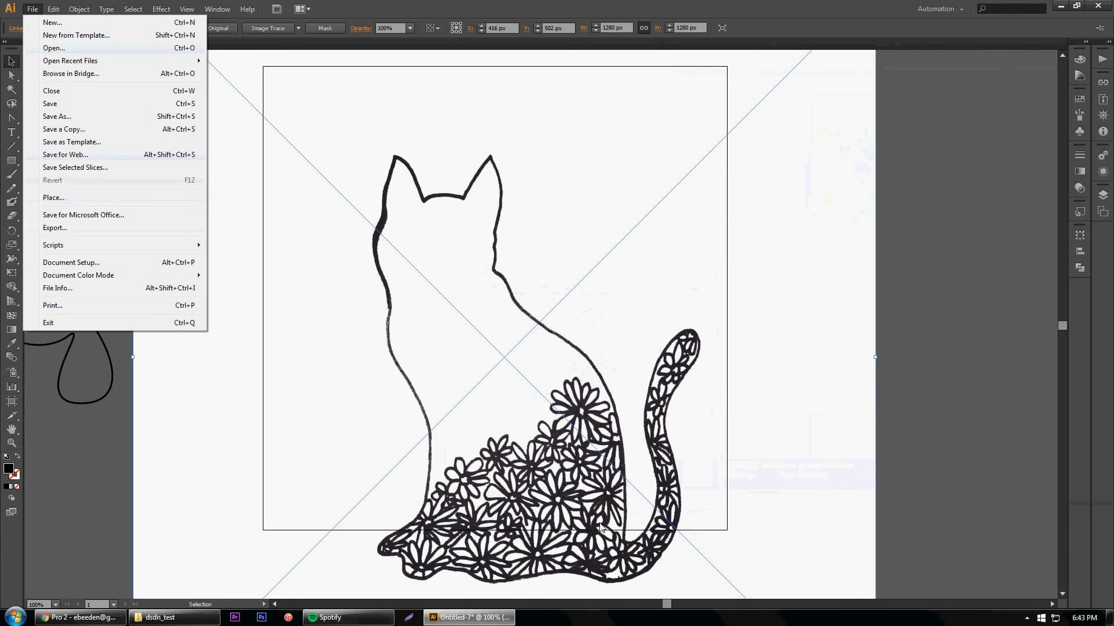
click(880, 165)
Scale the placed cat drawing proportionally to about 1048 by 1048 px and centre the cat on the artboard at about X 416, Y 405 px
scroll(888, 153, up, 1)
scroll(890, 155, up, 5)
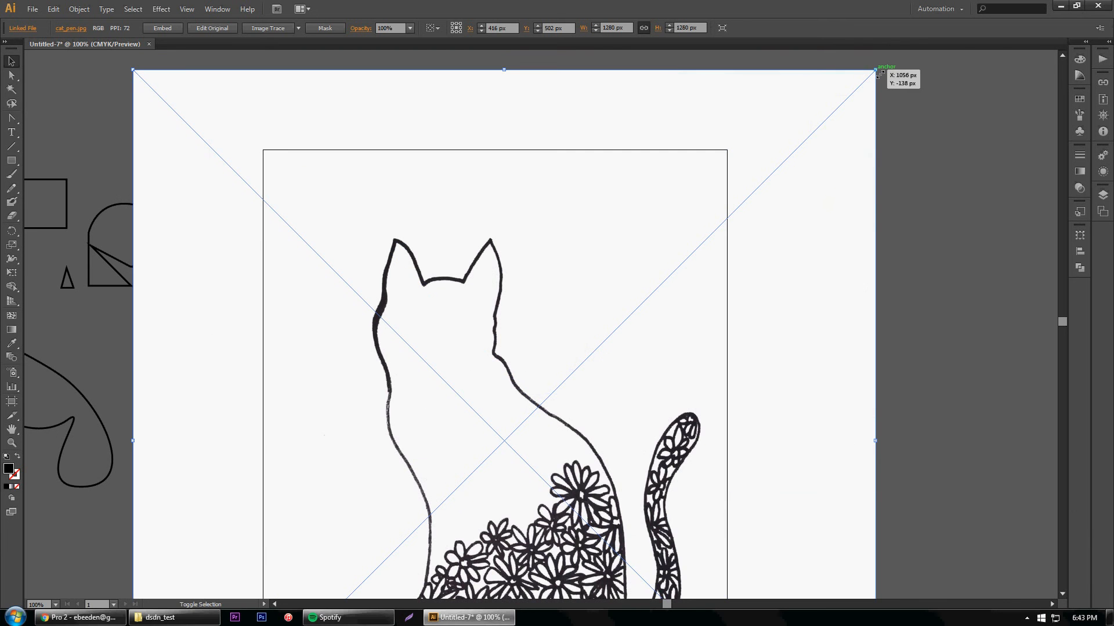
drag(873, 85, 599, 366)
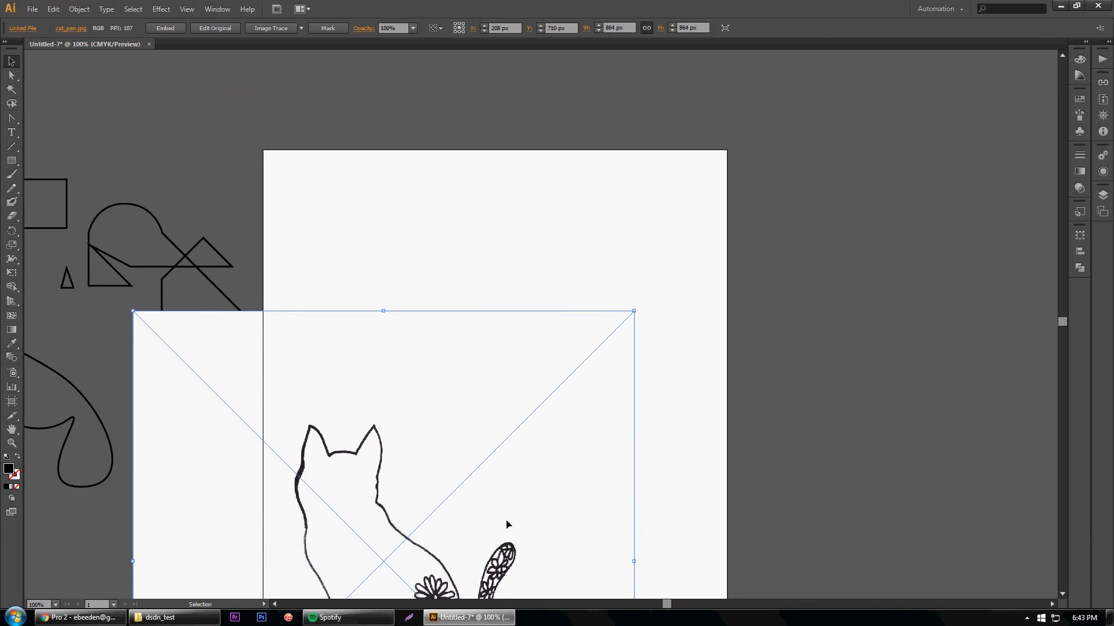
drag(515, 532, 619, 428)
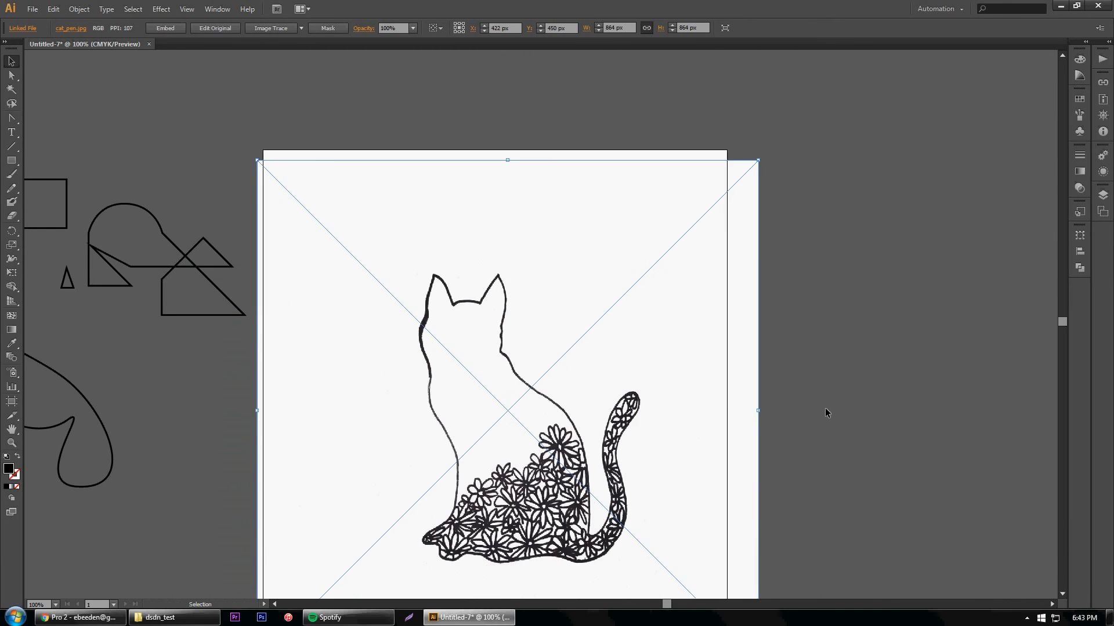
click(892, 426)
scroll(891, 420, down, 2)
scroll(888, 422, up, 1)
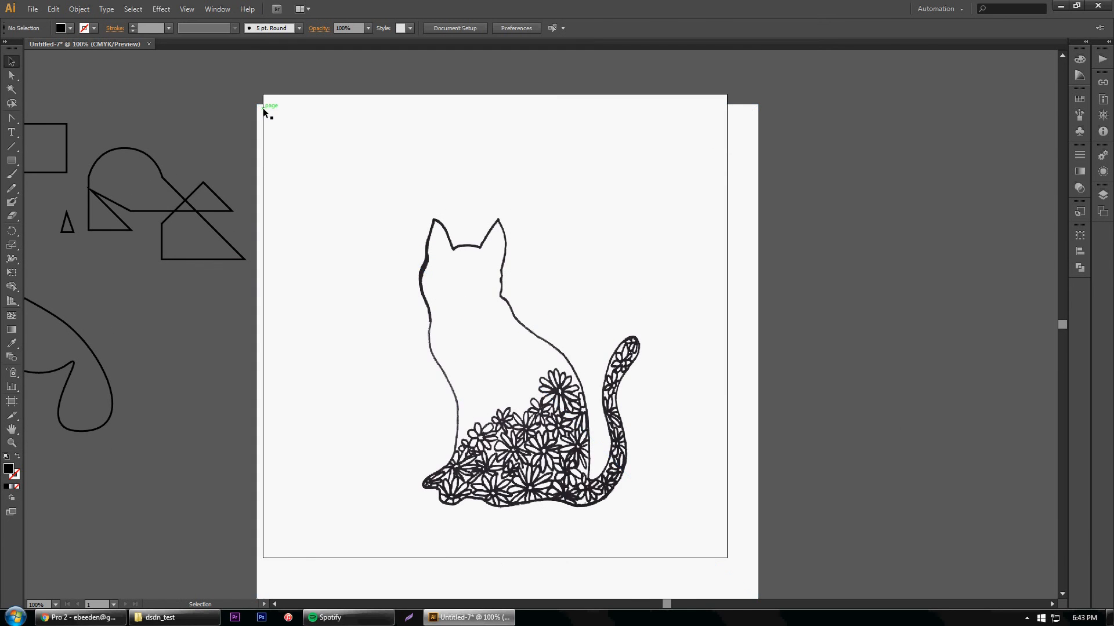
drag(543, 449, 489, 476)
drag(705, 132, 815, 86)
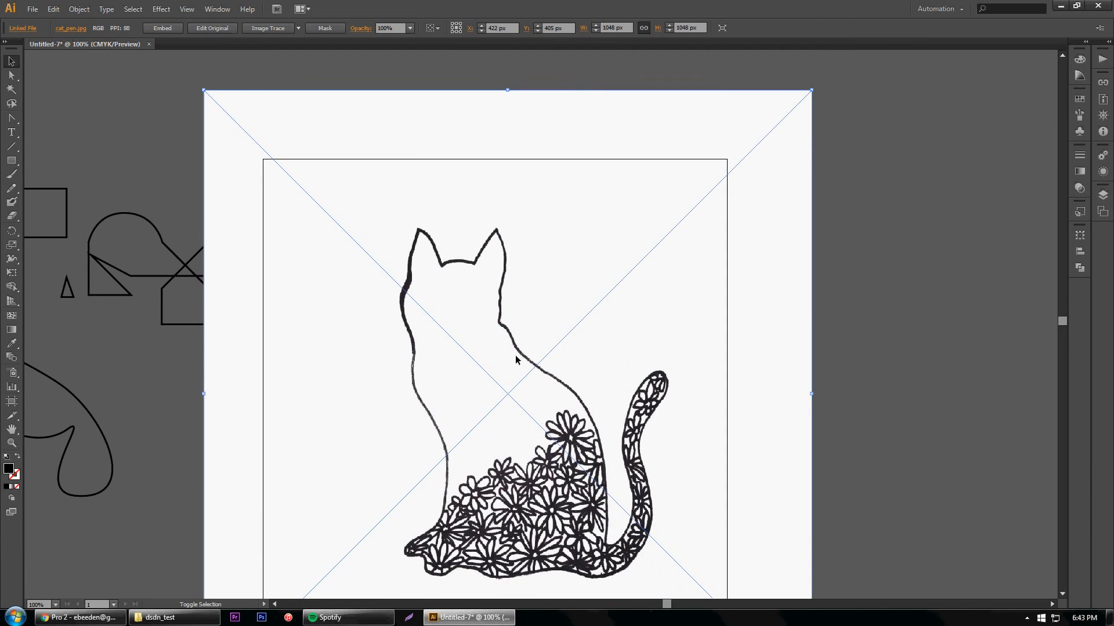
scroll(561, 442, down, 3)
drag(540, 476, 537, 476)
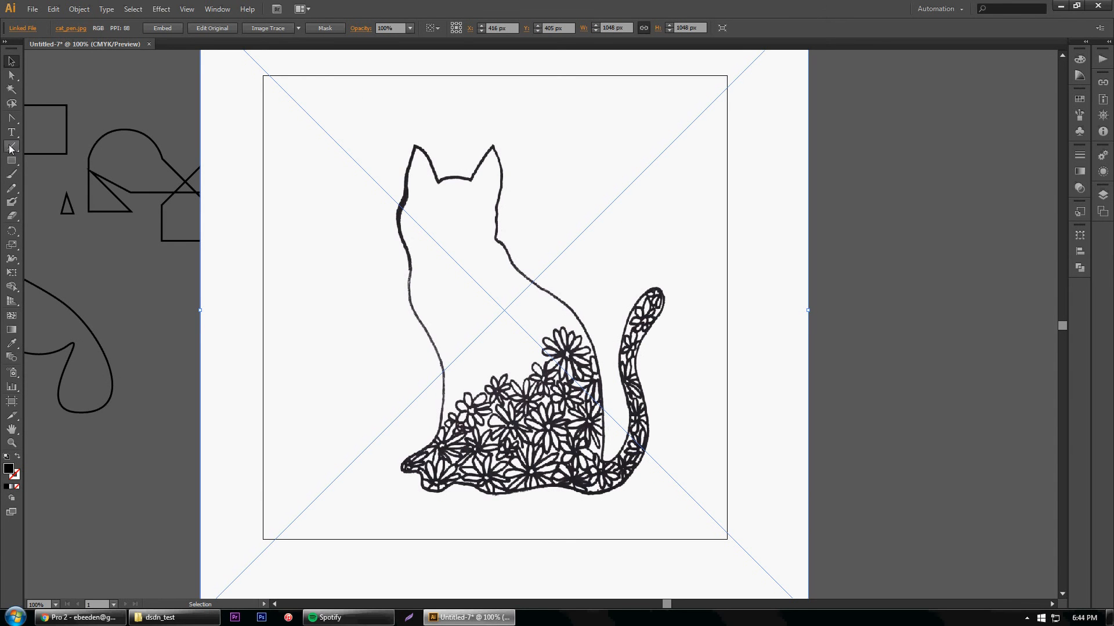
Choose the Pen tool and try to set the fill colour to pure red, ff0000
drag(11, 118, 43, 121)
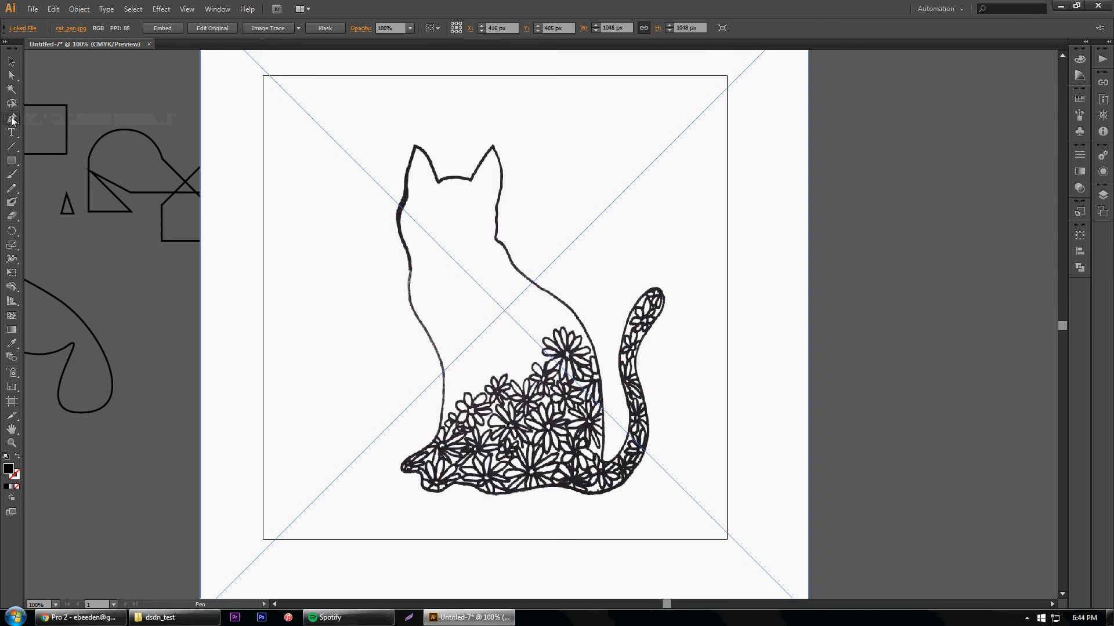
double_click(8, 474)
drag(894, 165, 915, 148)
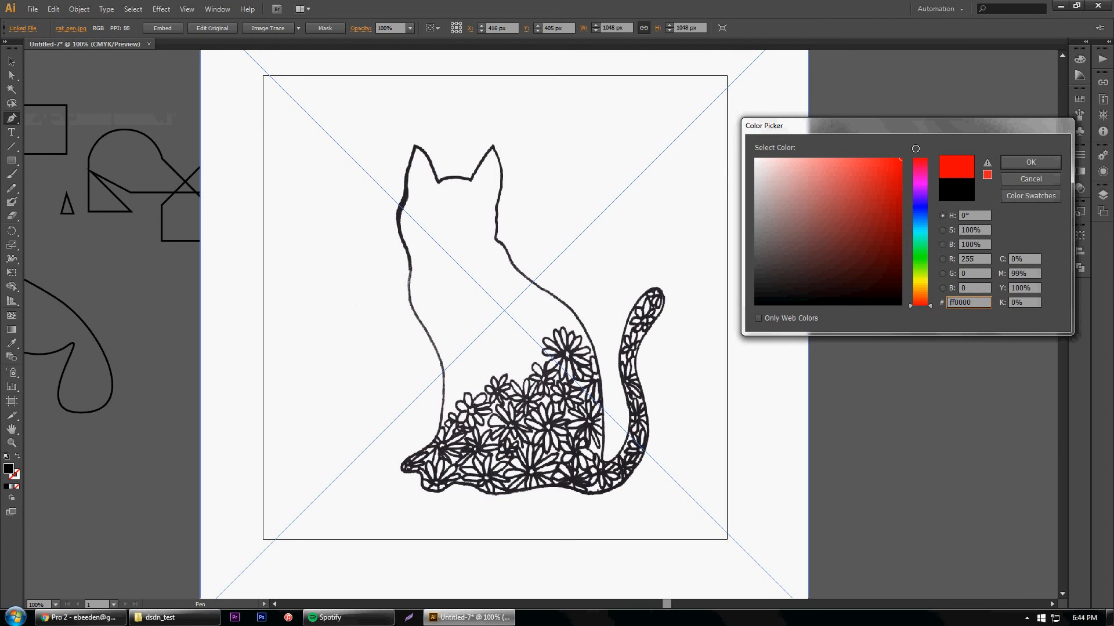
click(1030, 163)
Trace the cat's head with the Pen tool, from the left cheek over both ears to the nape at about X 400, Y 285 px
click(402, 208)
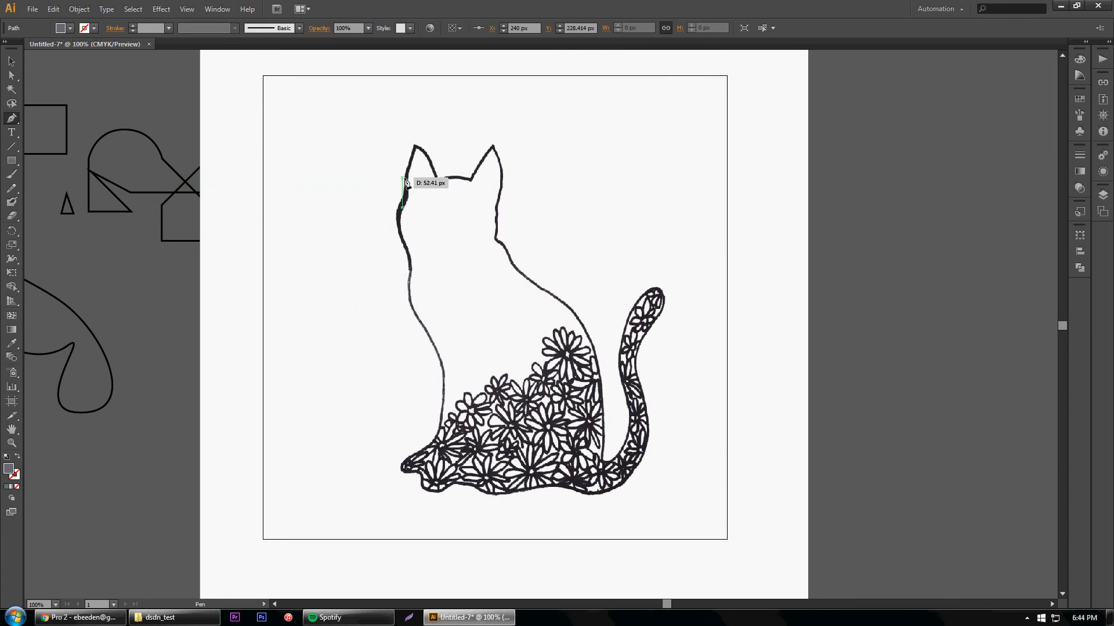
click(406, 179)
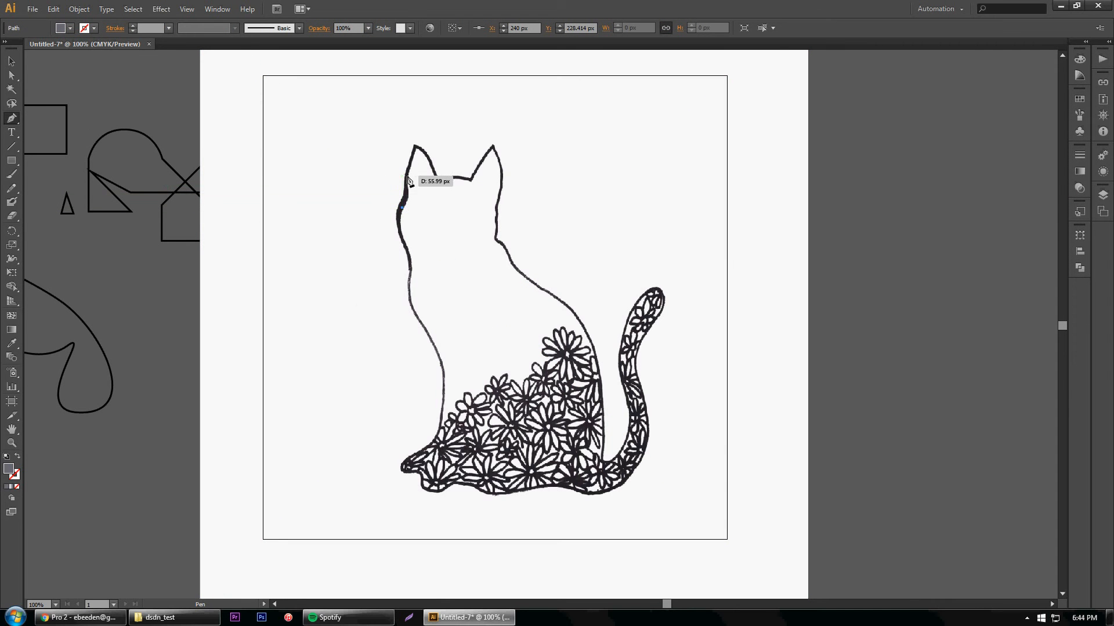
click(416, 147)
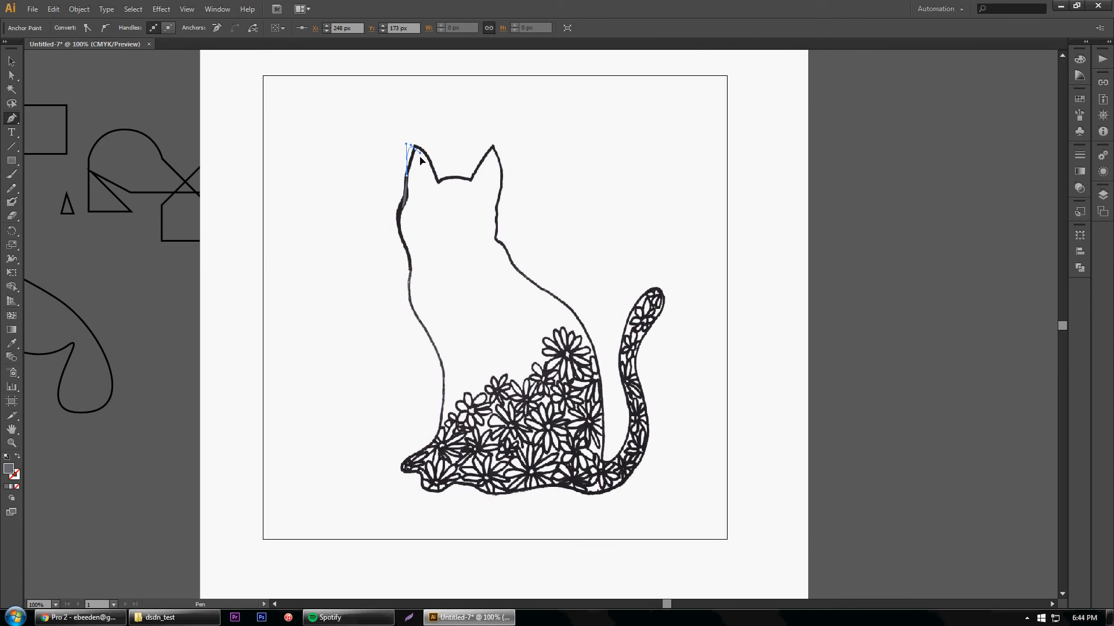
drag(420, 162, 422, 163)
click(435, 180)
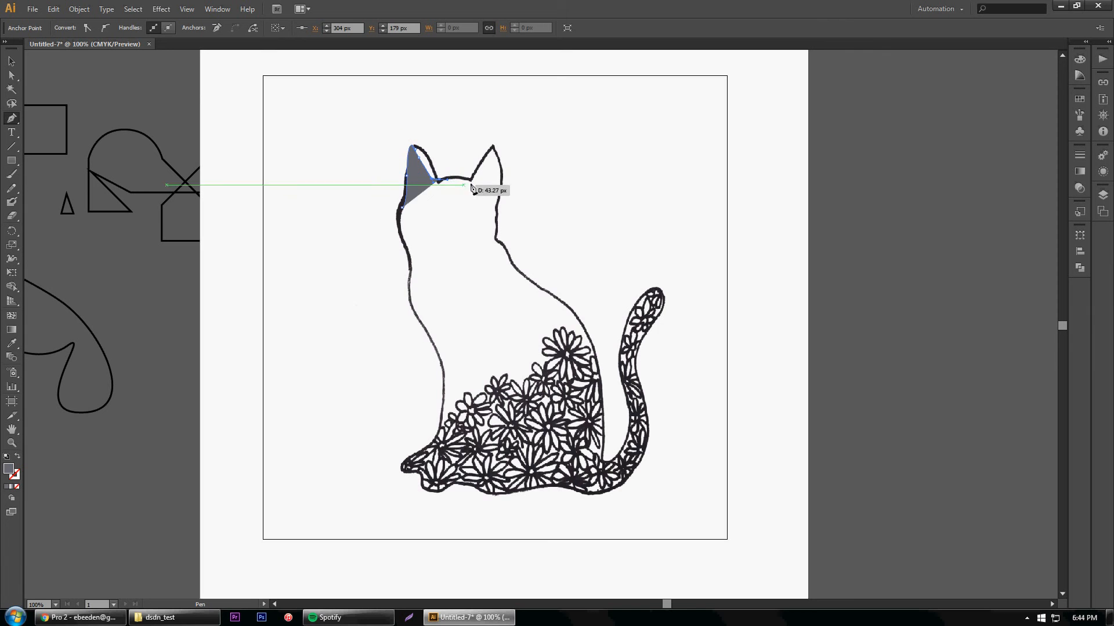
drag(470, 181, 503, 156)
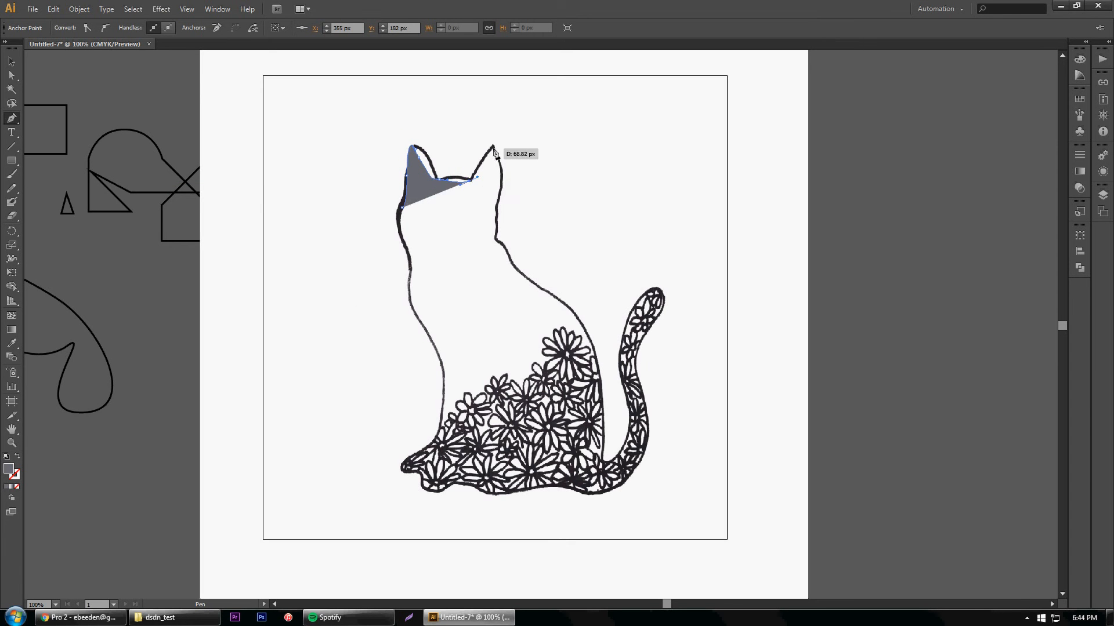
click(496, 240)
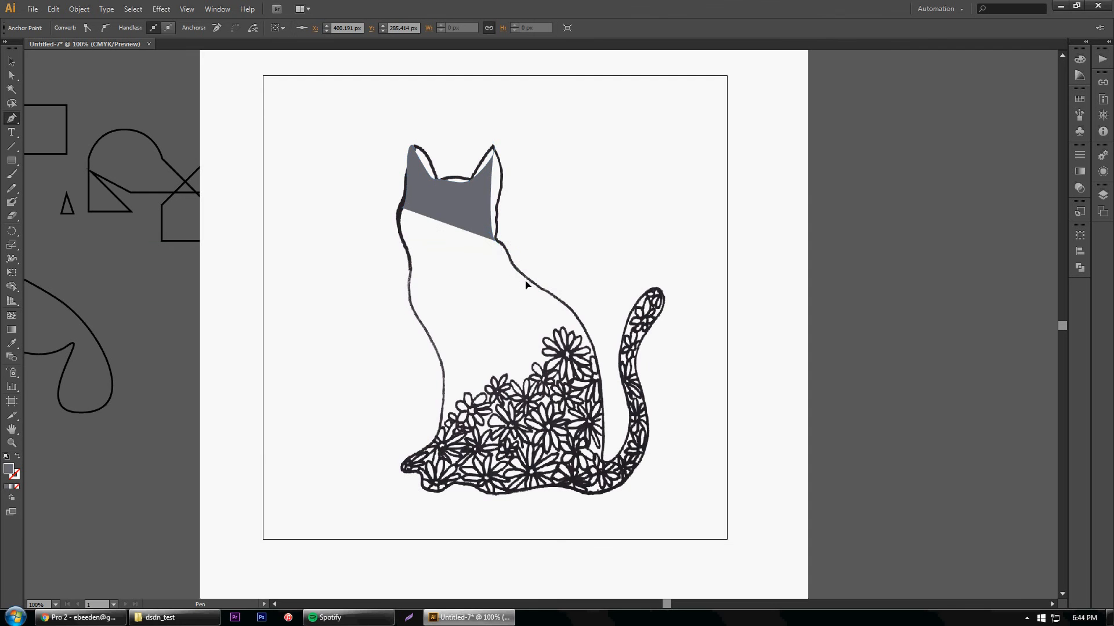
Continue the cat outline roughly along the back, tail, base and chest, and close the path at its starting point on the left cheek
drag(523, 277, 604, 371)
drag(601, 460, 601, 493)
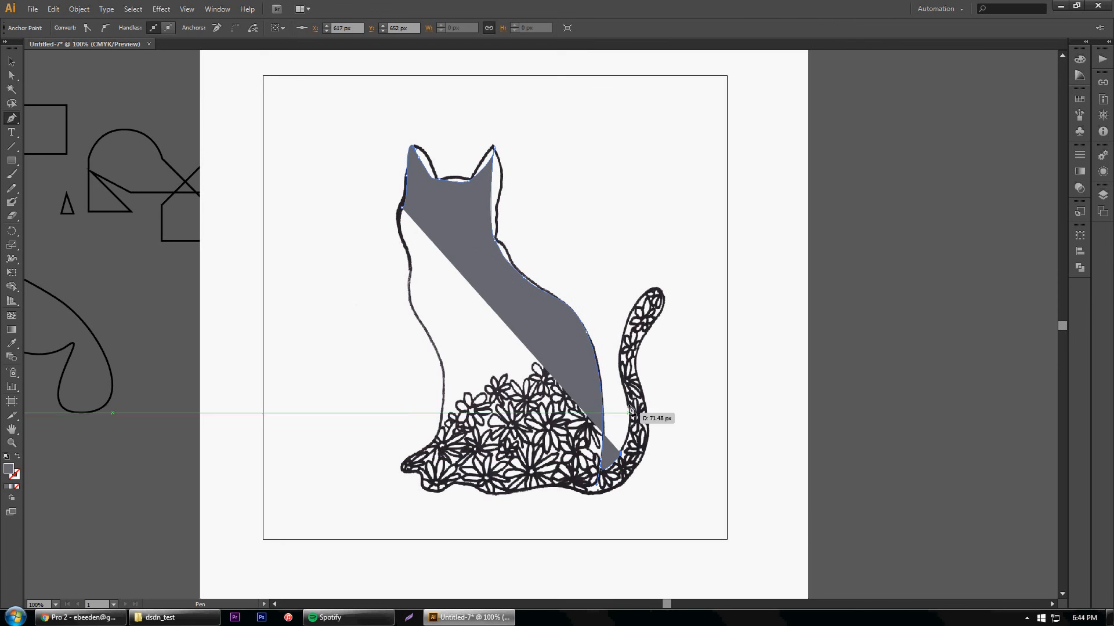
drag(625, 380, 634, 330)
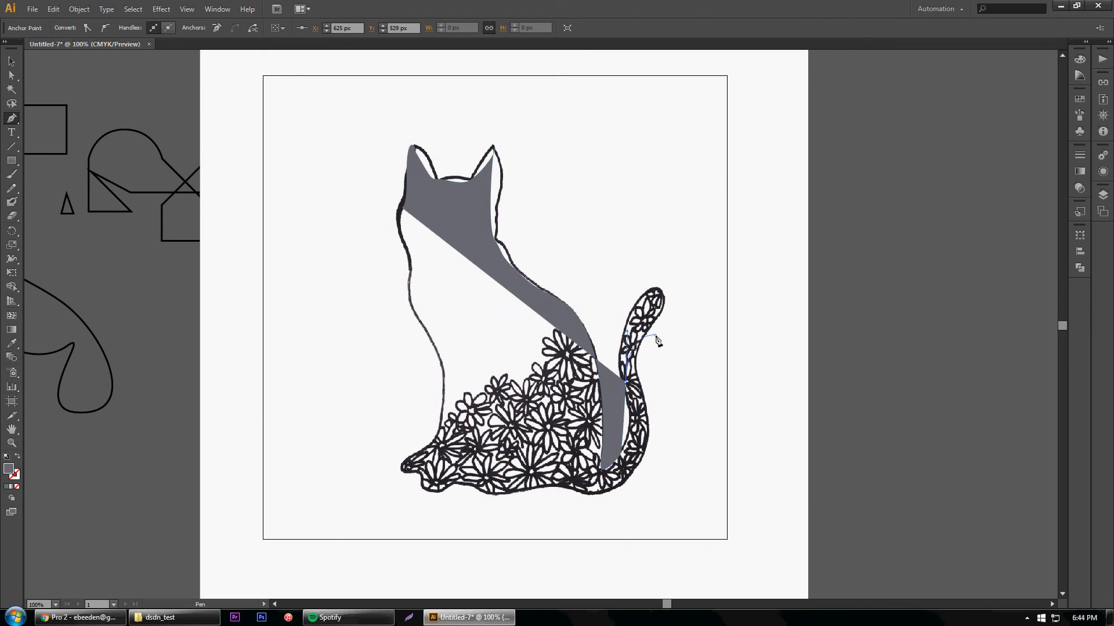
drag(655, 445, 596, 515)
drag(396, 494, 362, 485)
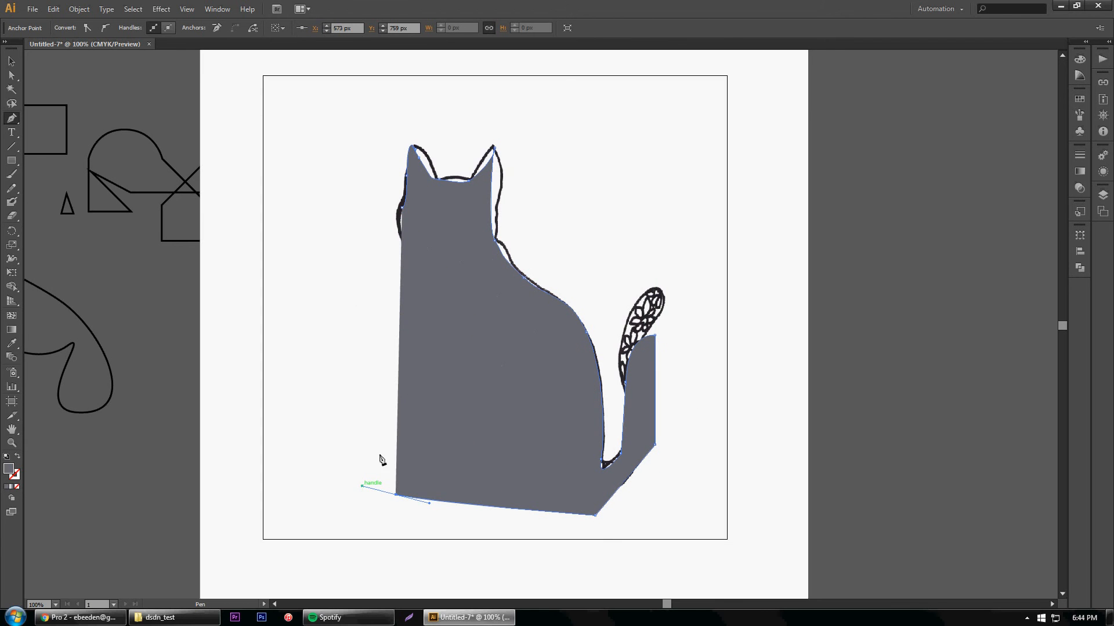
drag(413, 376, 429, 307)
drag(408, 271, 410, 196)
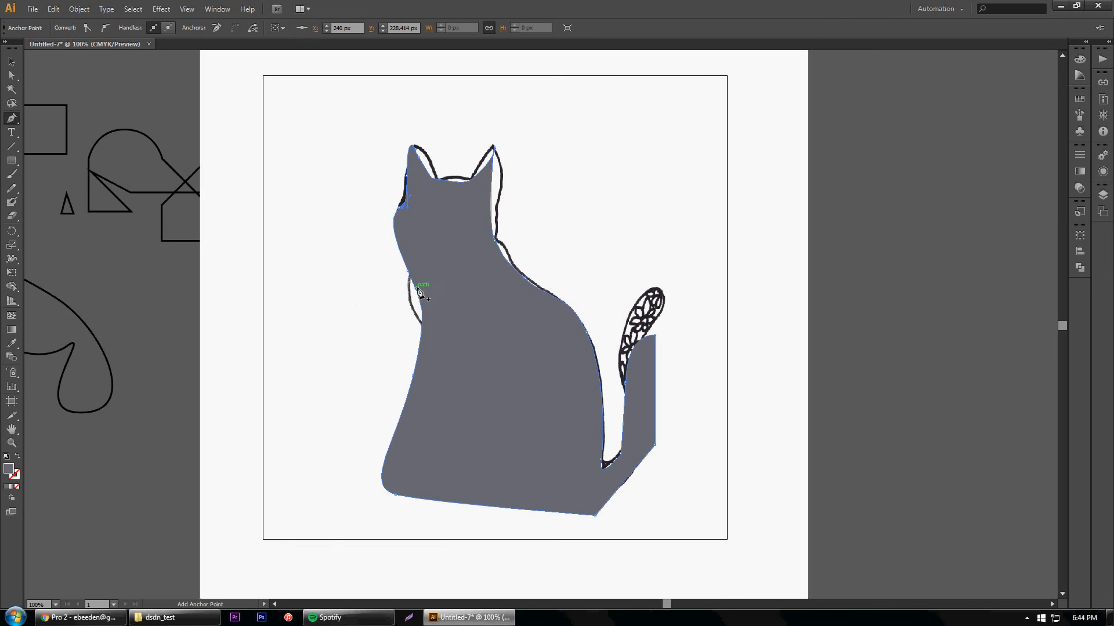
Remove the cat outline's fill, give it a red stroke 6 pt wide, and deselect the path
click(10, 62)
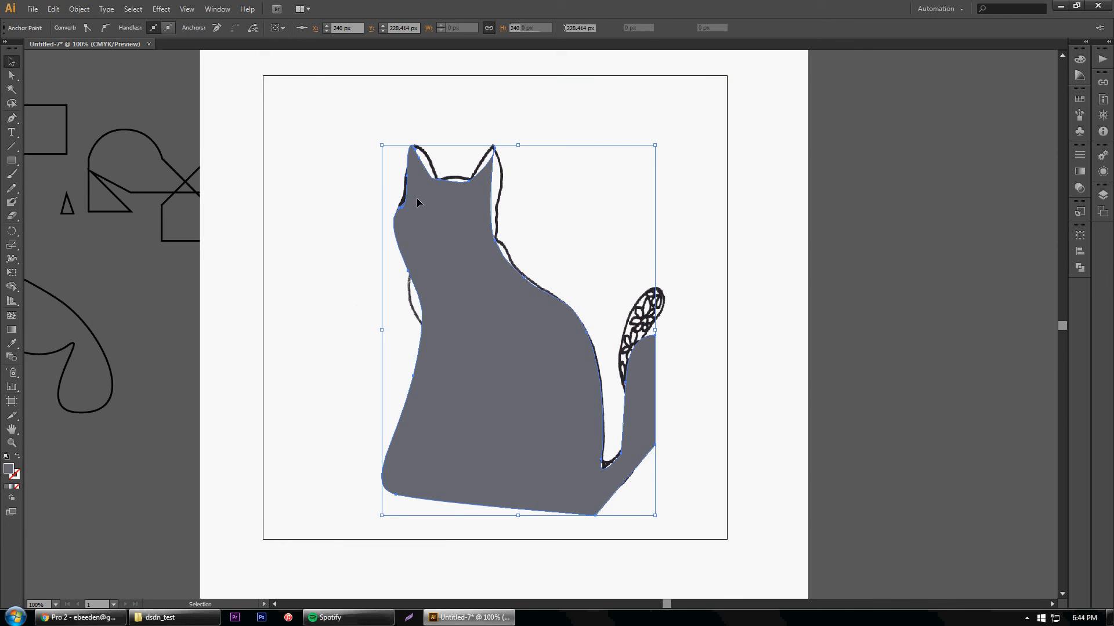
click(68, 28)
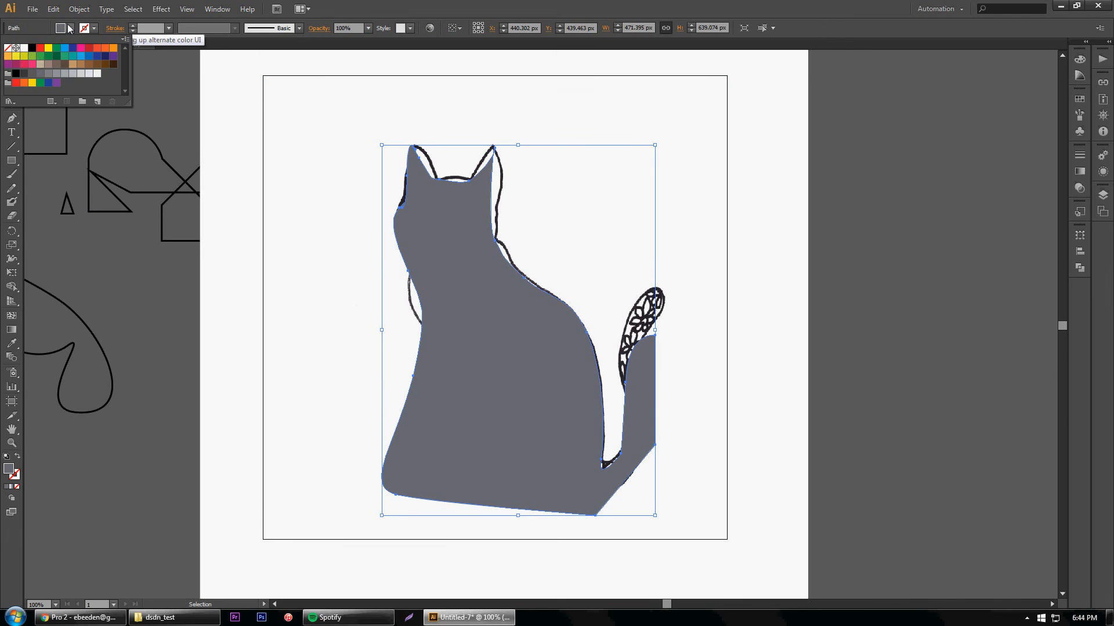
click(8, 48)
click(95, 28)
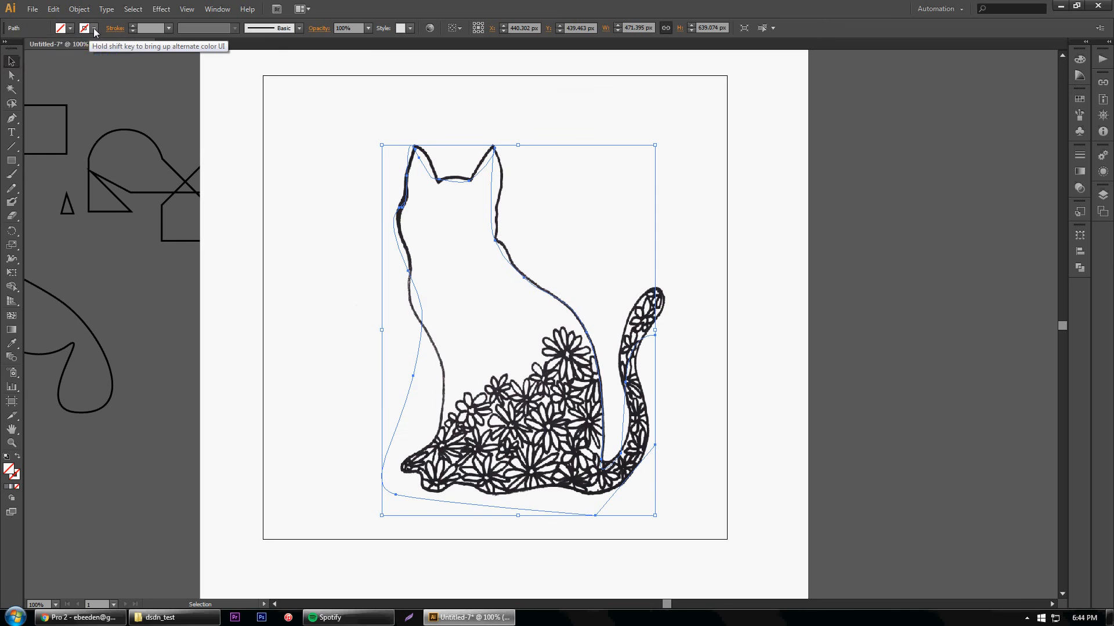
click(95, 29)
click(102, 52)
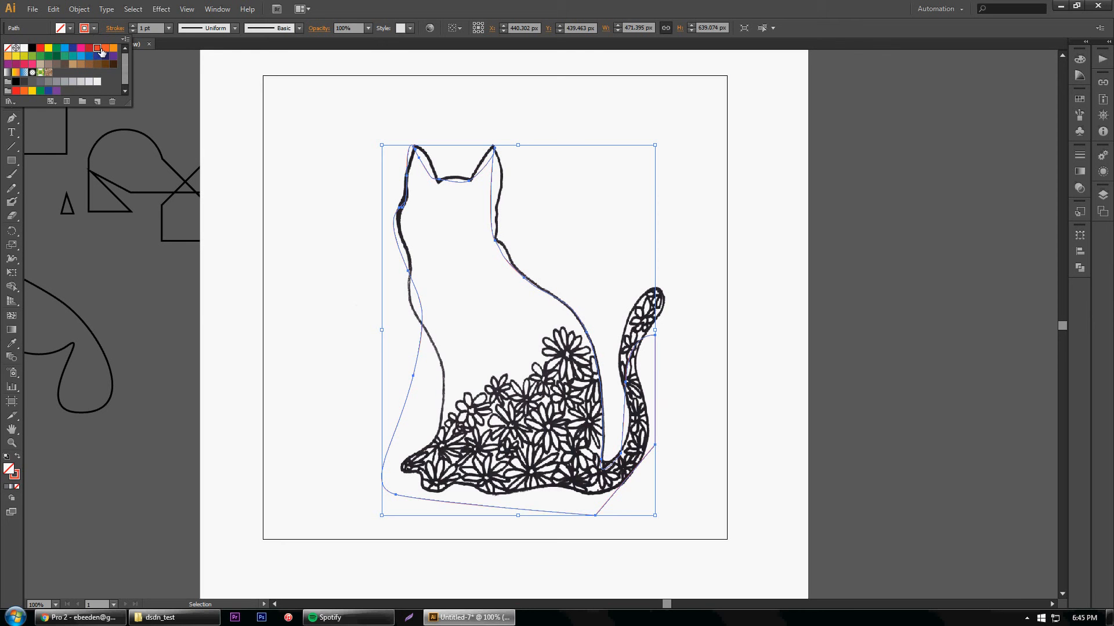
click(167, 31)
click(183, 145)
click(232, 194)
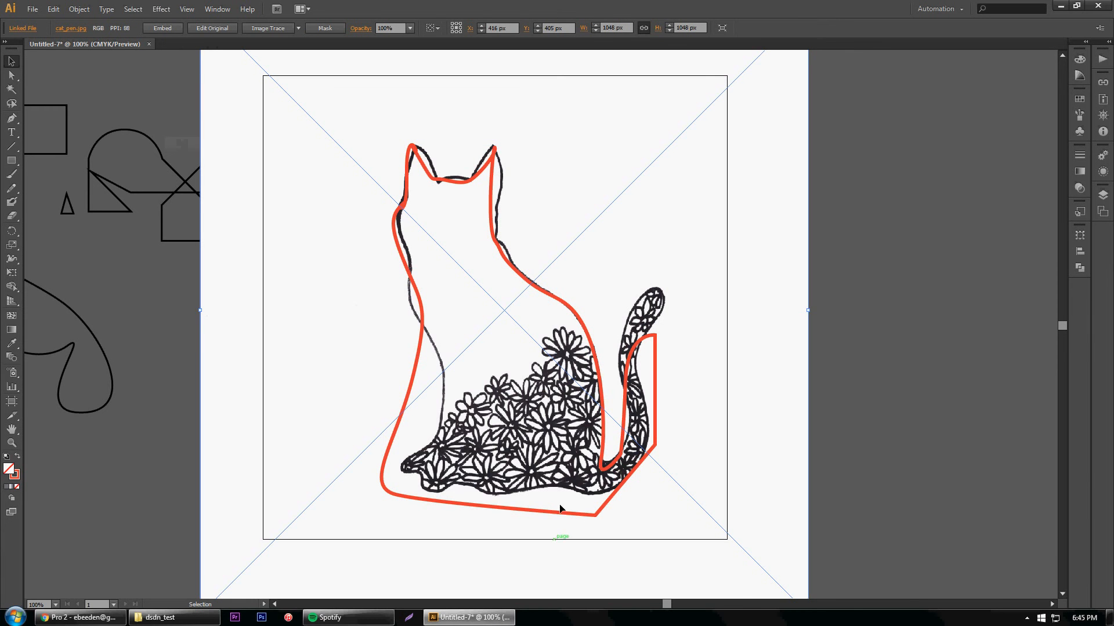
Move the cat outline's anchor points at the right ear's inner base, the nape and the upper back with the Direct Selection tool
click(579, 318)
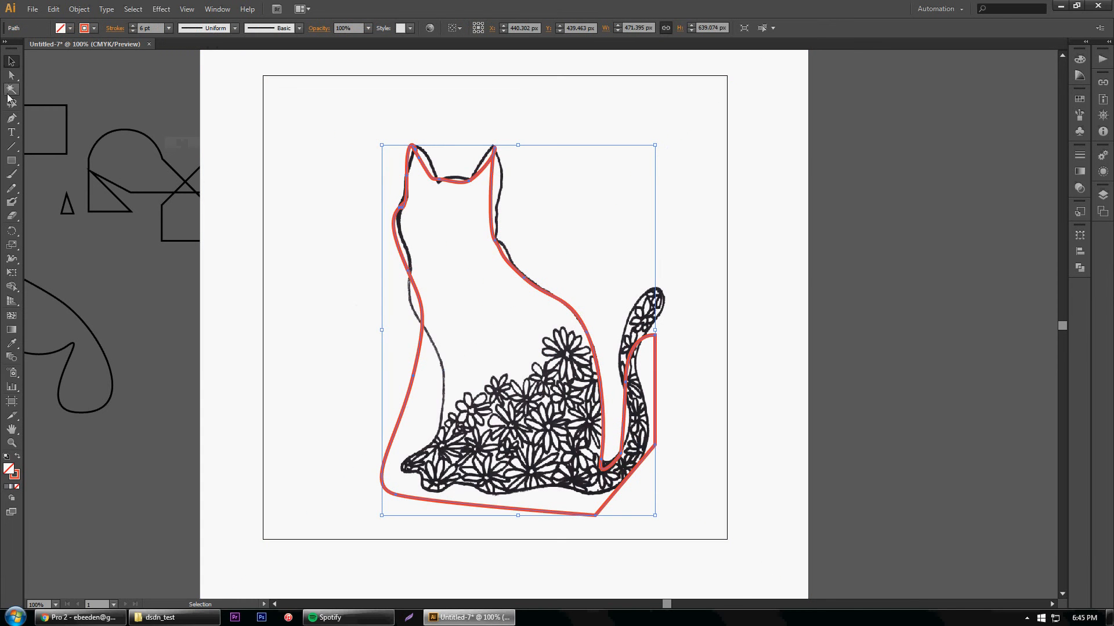
click(11, 76)
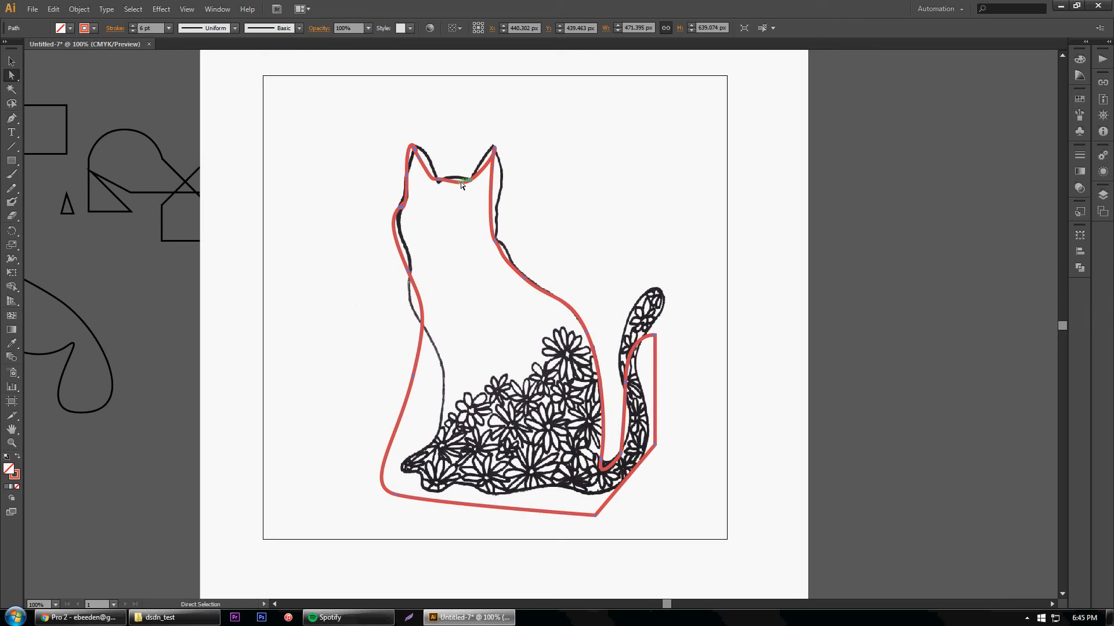
drag(469, 180, 468, 174)
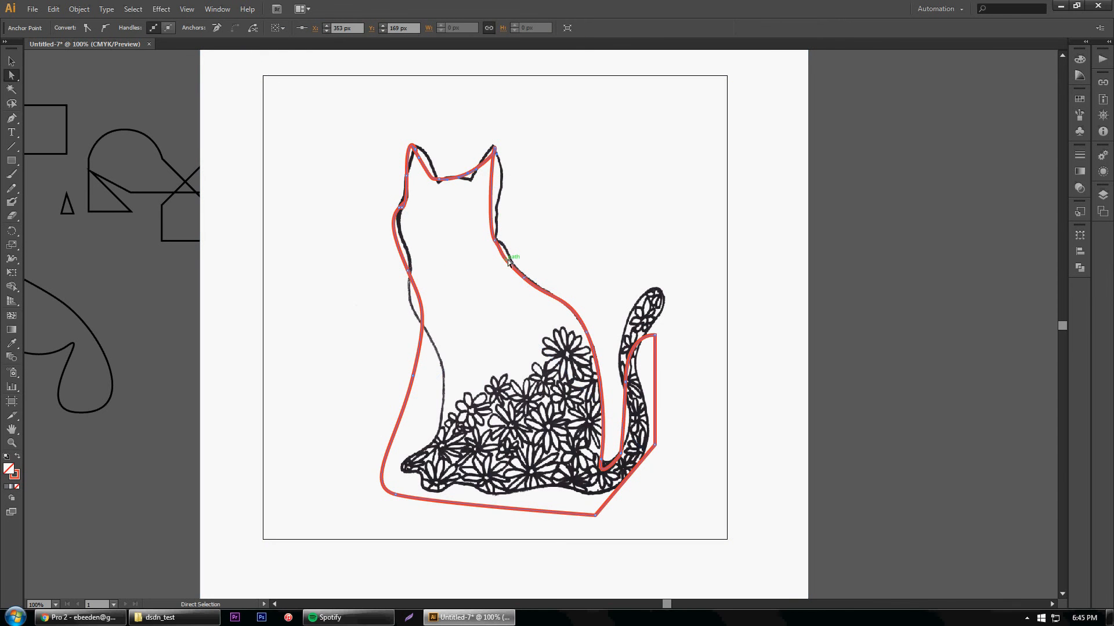
drag(496, 246, 504, 241)
drag(523, 278, 537, 280)
Move the cat outline's chest anchor to about X 313, Y 582 px and the base's right corner up to about X 573, Y 724 px
click(597, 281)
click(389, 448)
drag(413, 378, 446, 420)
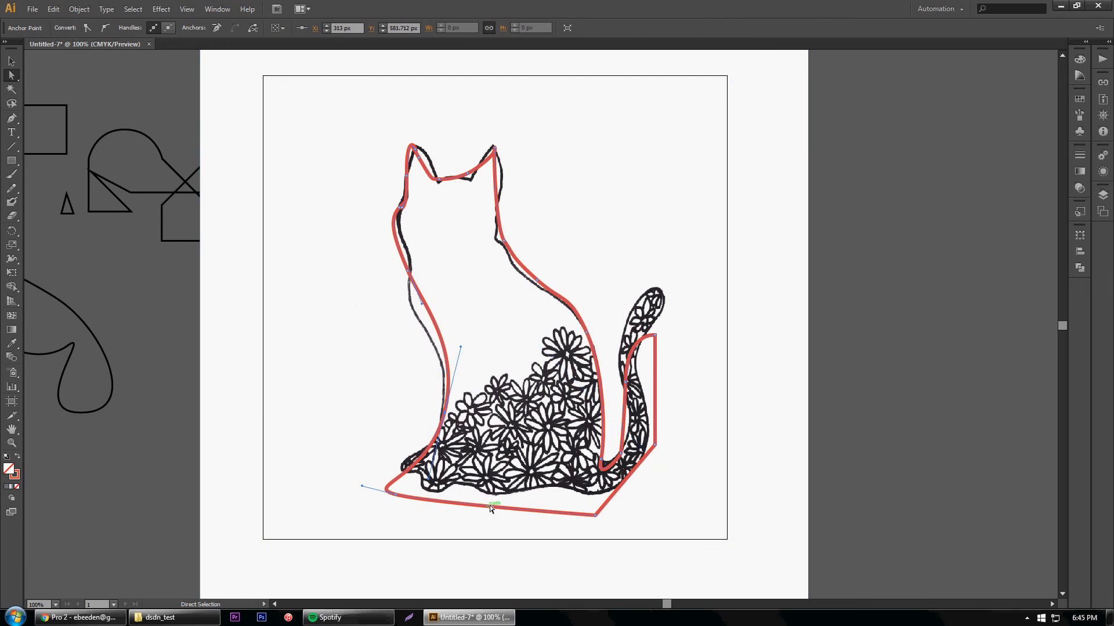
drag(597, 516, 596, 495)
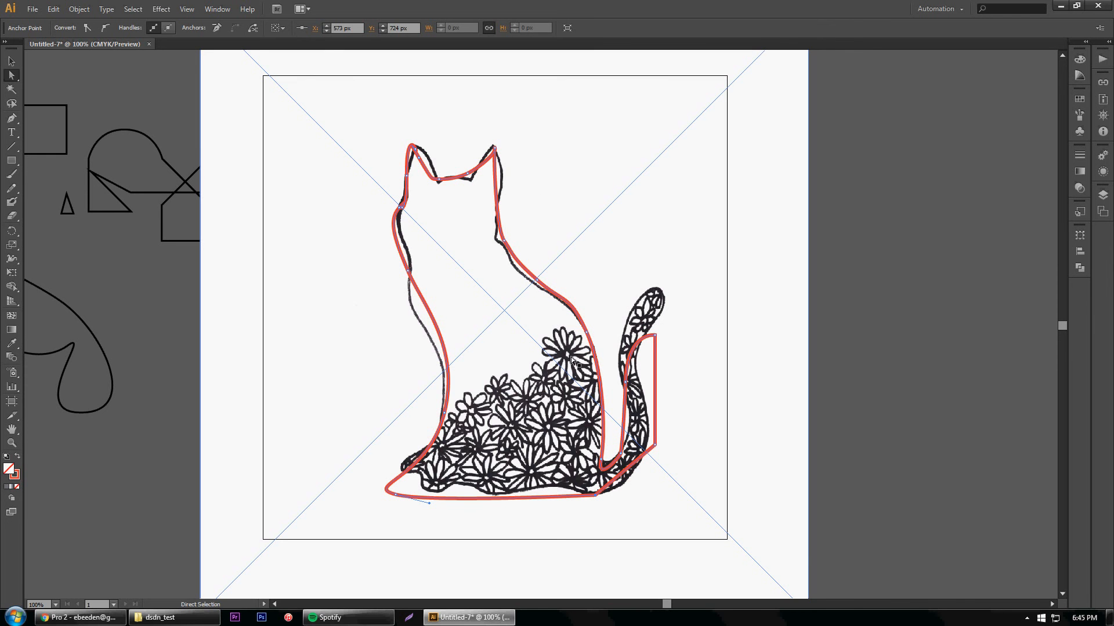
Trace the upper-left petal of the topmost flower beside the cat's back as a closed straight-sided Pen path at 300% zoom
click(18, 443)
click(575, 353)
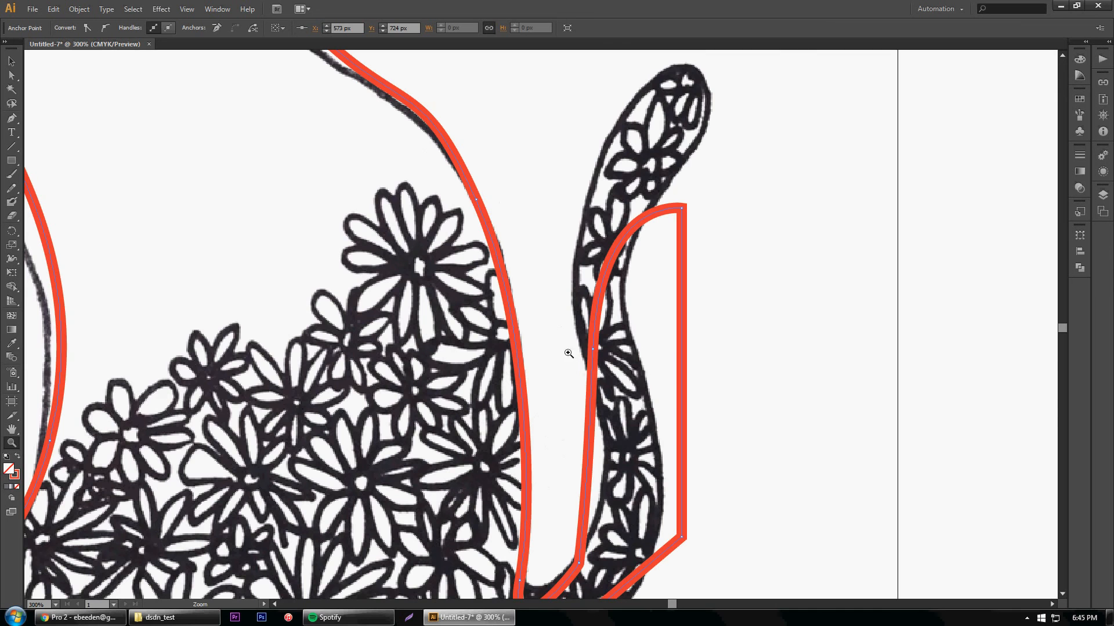
click(11, 118)
click(414, 256)
click(402, 257)
click(379, 212)
click(383, 194)
click(401, 218)
click(414, 249)
click(414, 257)
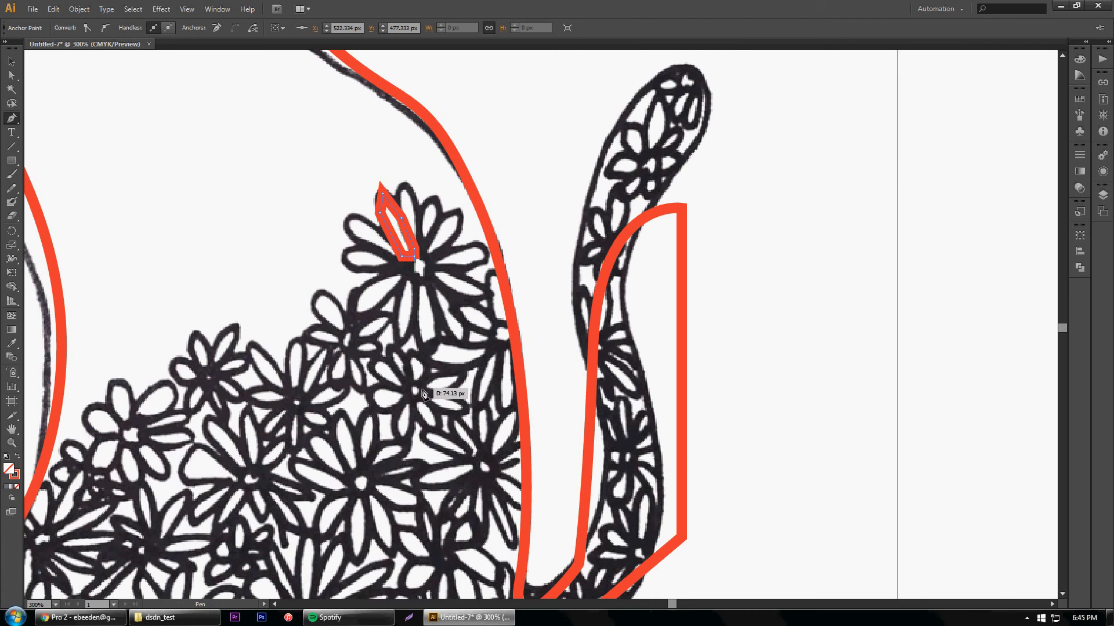
Trace the lower petal of the small flower beneath the topmost flower as a closed curved Pen path
ctrl+click(444, 321)
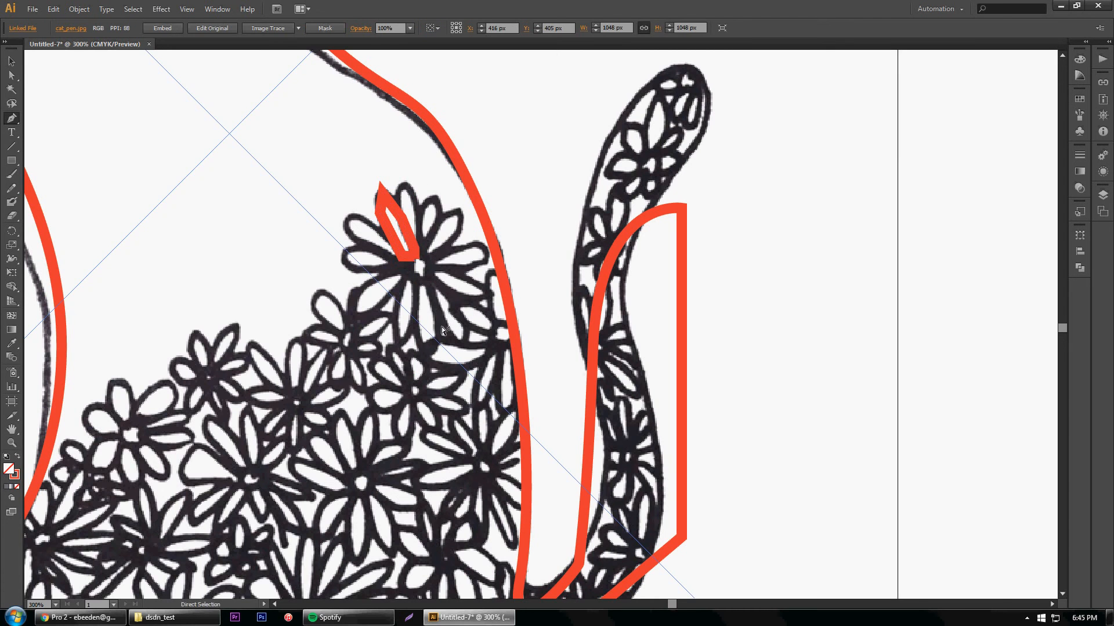
drag(414, 402, 394, 426)
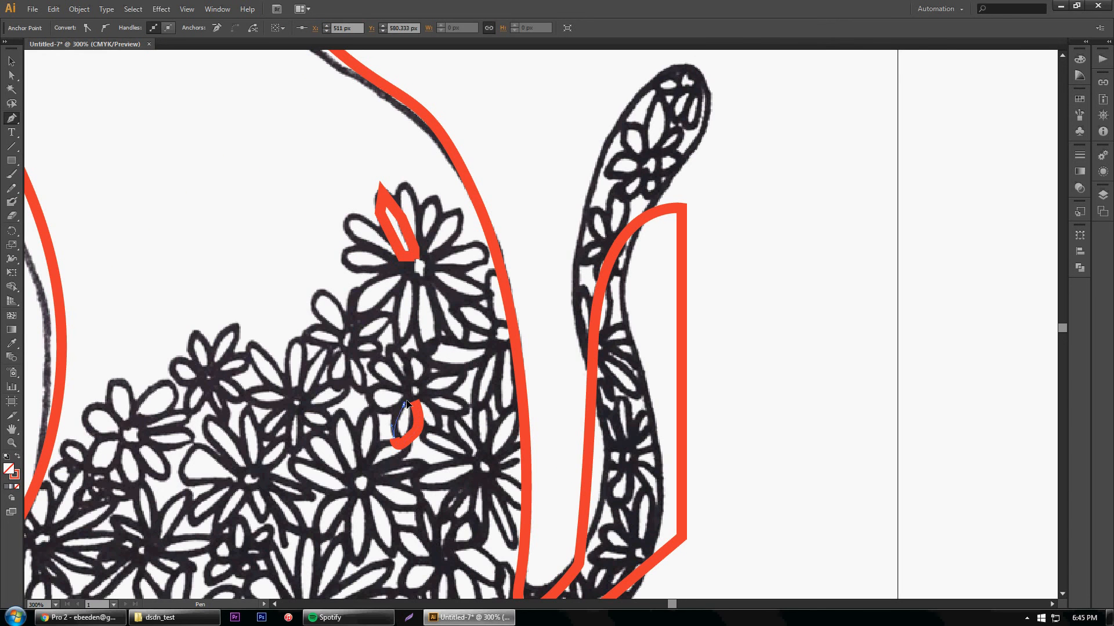
click(414, 401)
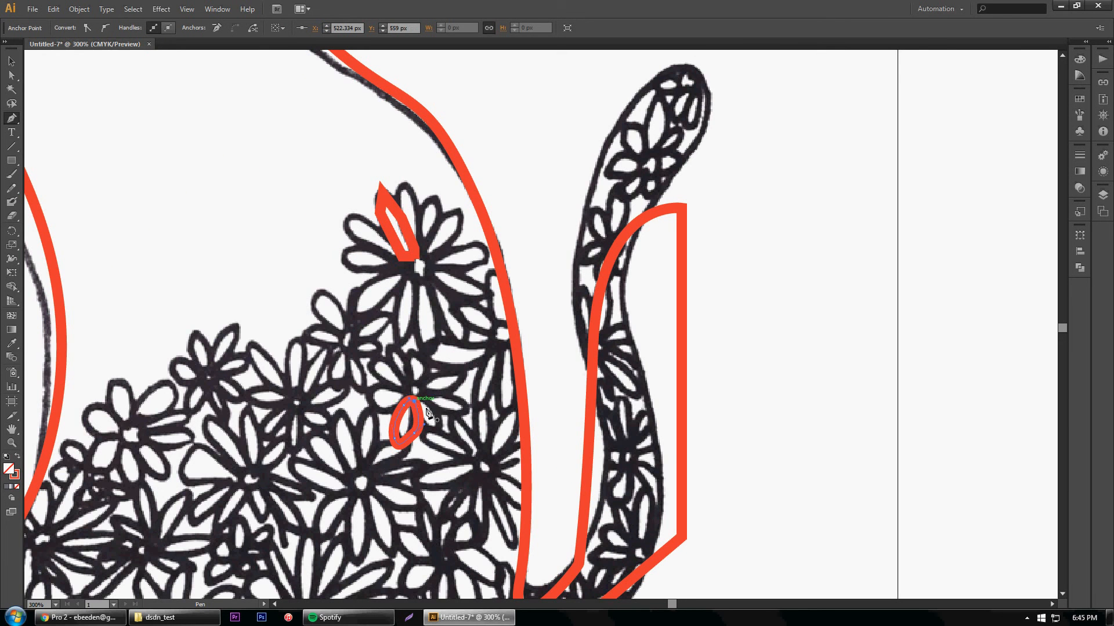
Examine the document's layer list and close it again
click(11, 61)
click(1103, 195)
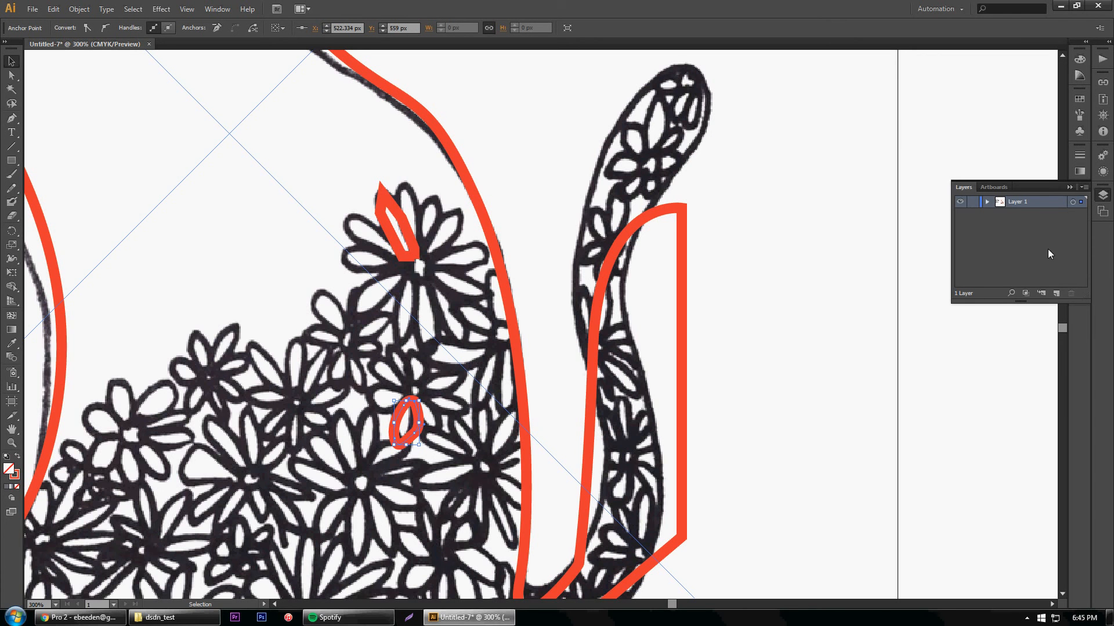
click(1054, 294)
click(1054, 294)
click(1054, 294)
click(1070, 187)
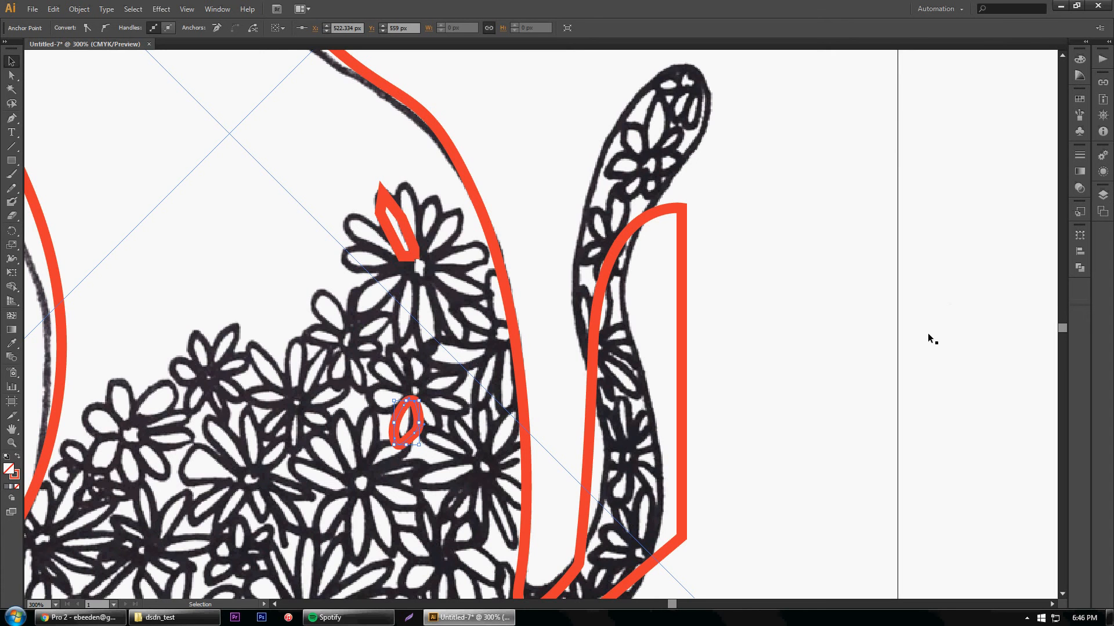
Shift the placed cat drawing aside and move the red cat outline and petal traces up beyond the artboard's upper-left corner
click(11, 443)
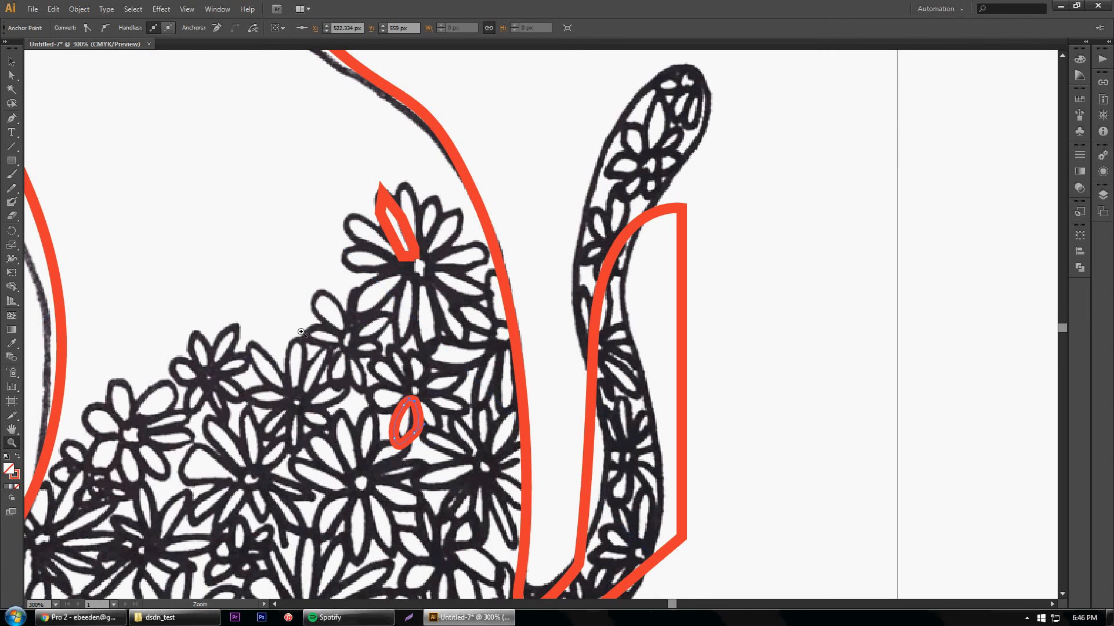
alt+click(310, 326)
alt+click(310, 326)
alt+click(310, 325)
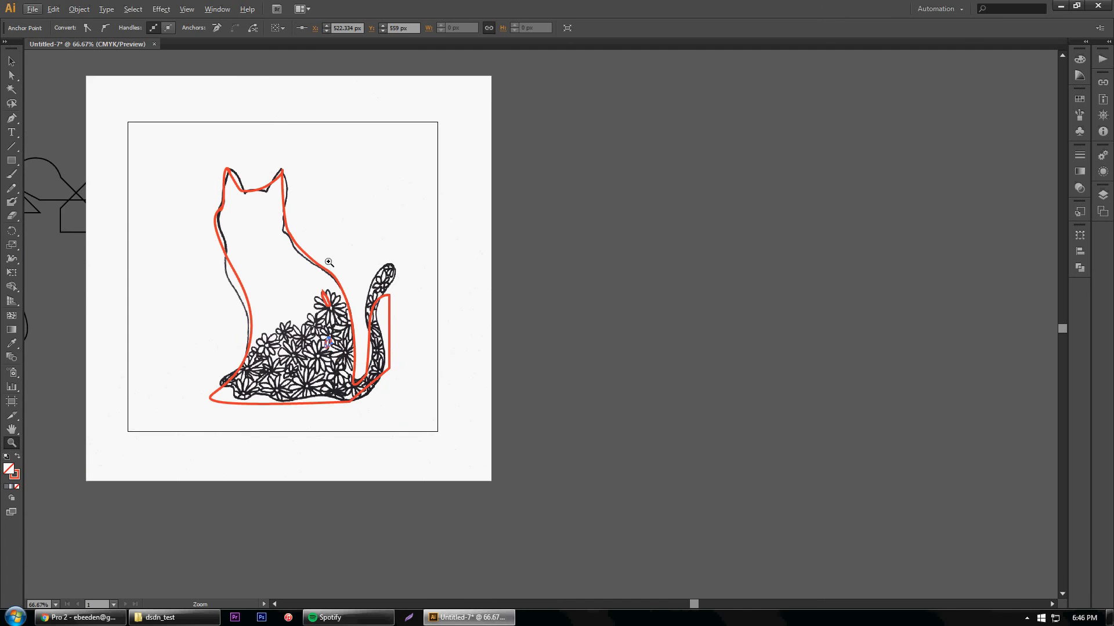
drag(693, 604, 675, 604)
click(11, 61)
click(336, 194)
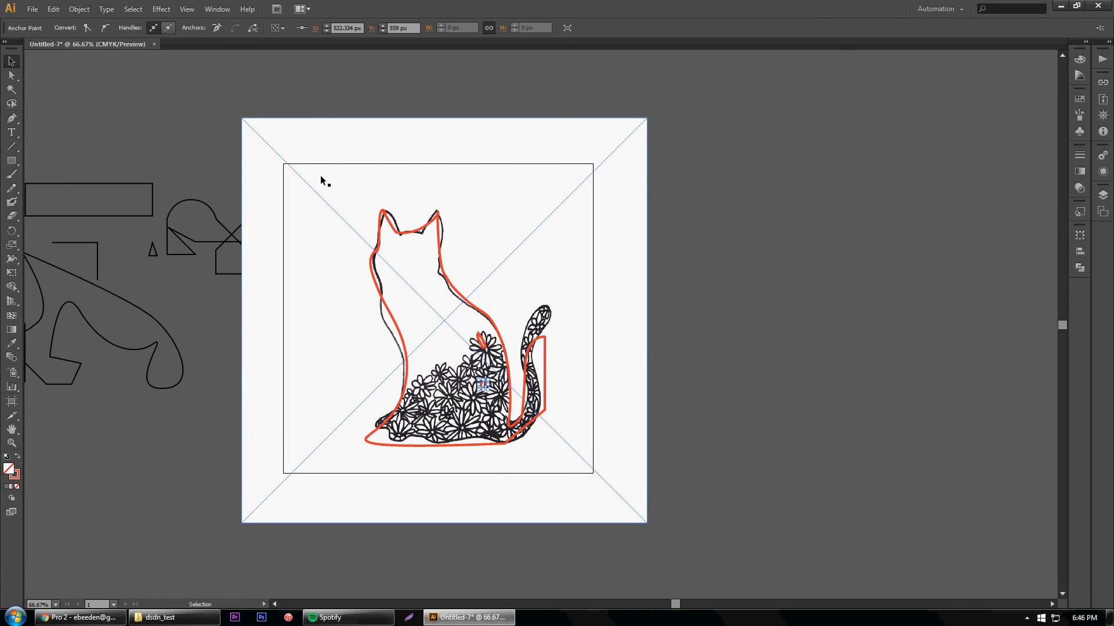
drag(351, 186, 710, 254)
drag(581, 210, 158, 152)
Move cat_pen.jpg back over the artboard at about X 416, Y 372 px and convert it with the default Image Trace
drag(909, 457, 477, 383)
click(816, 377)
click(488, 387)
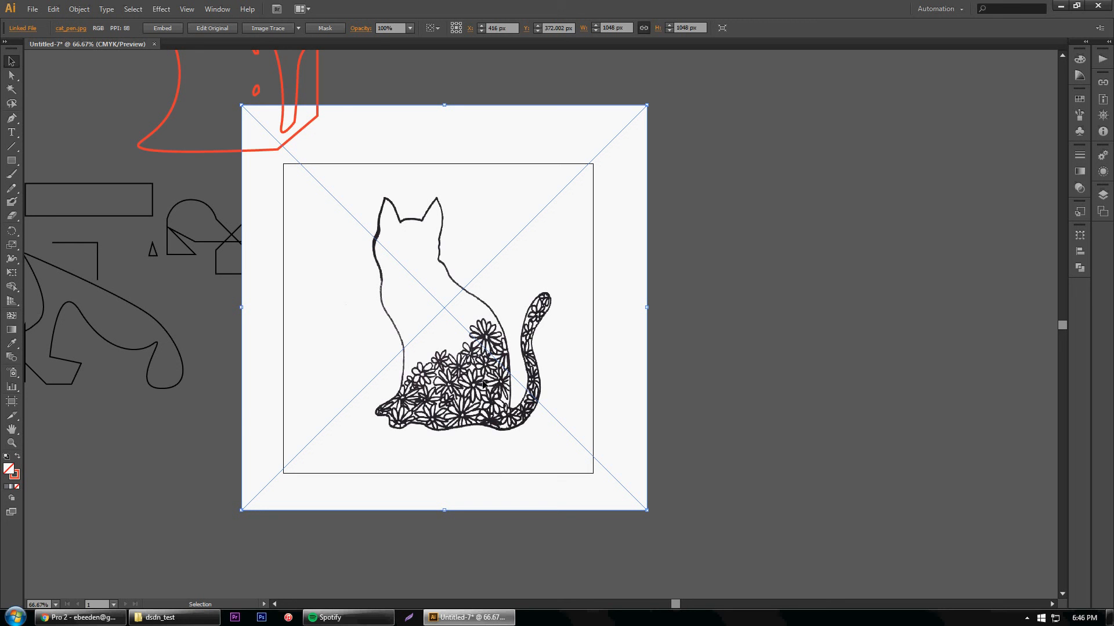
click(262, 30)
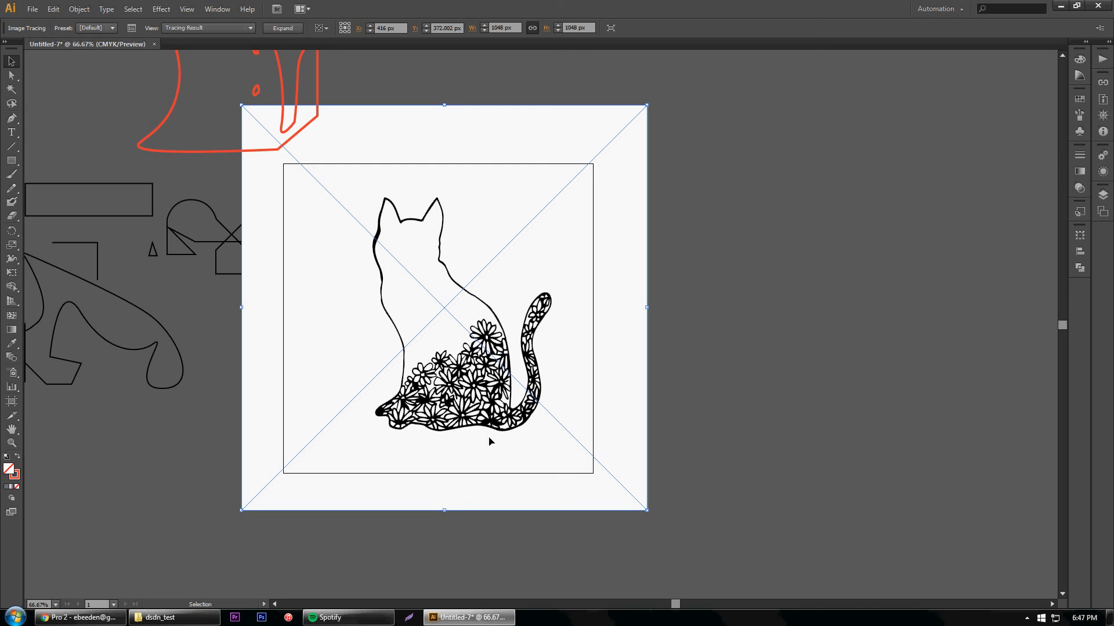
Expand the cat drawing's tracing result into editable paths
click(12, 443)
click(497, 348)
click(549, 321)
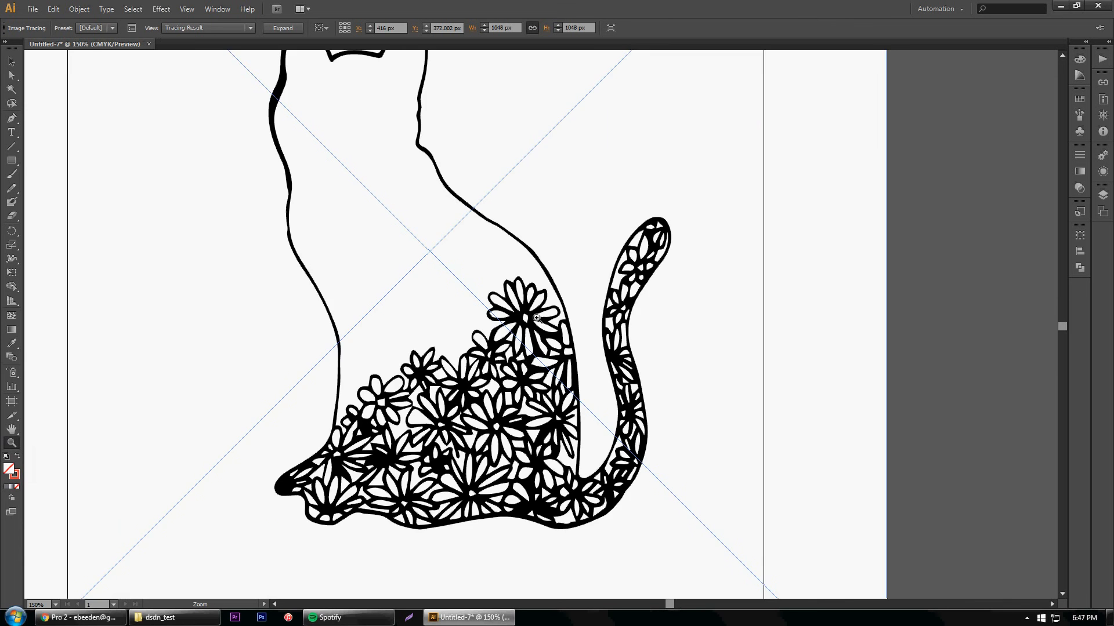
click(537, 318)
click(534, 337)
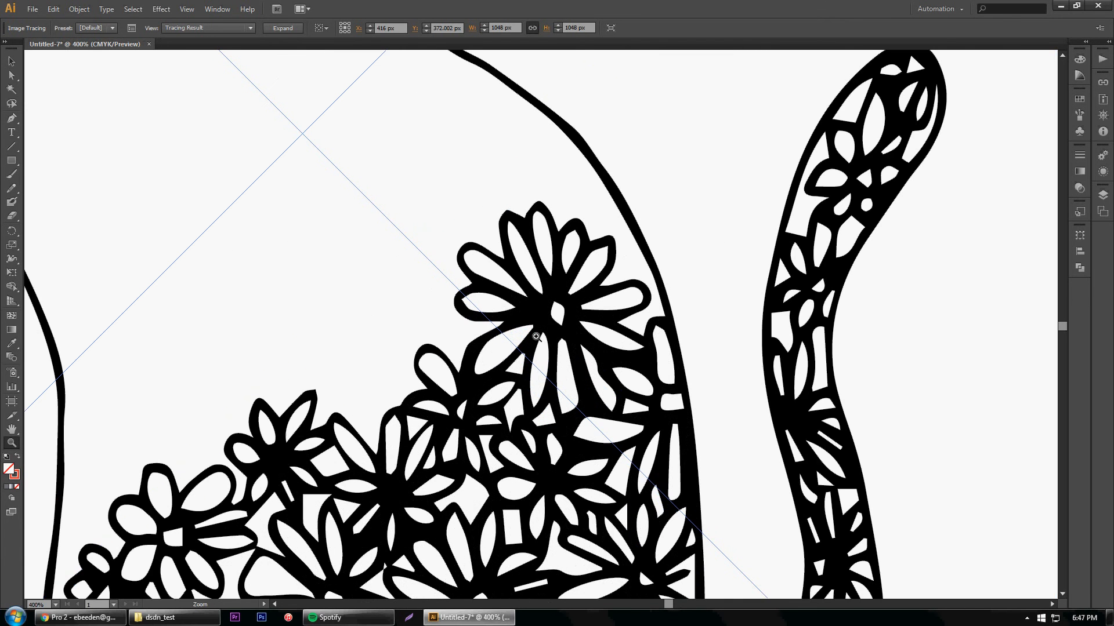
click(551, 324)
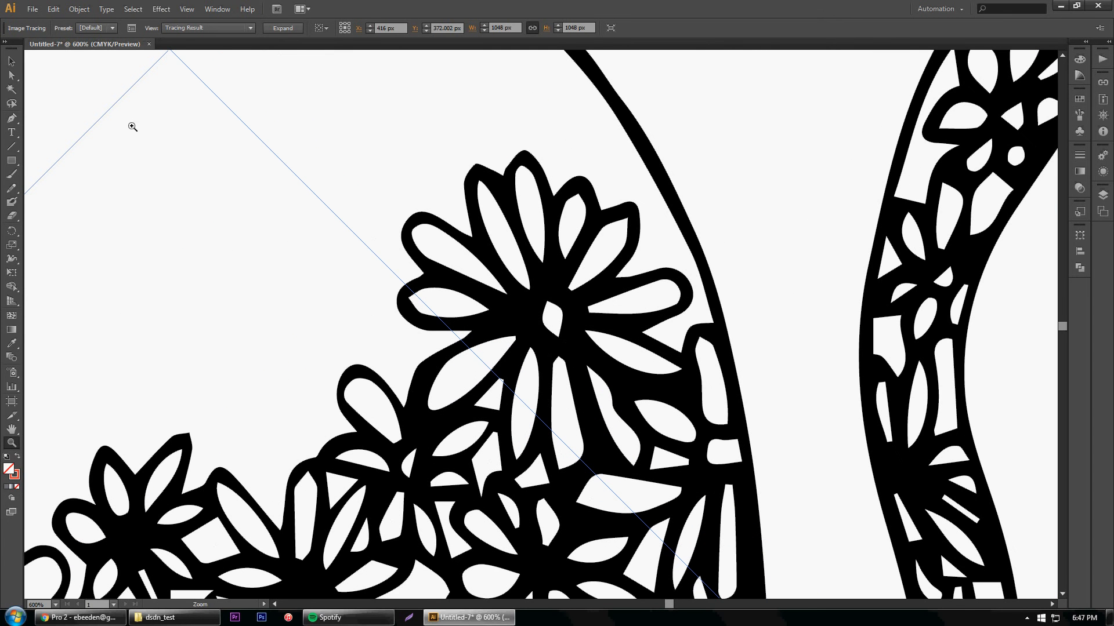
click(11, 76)
click(283, 29)
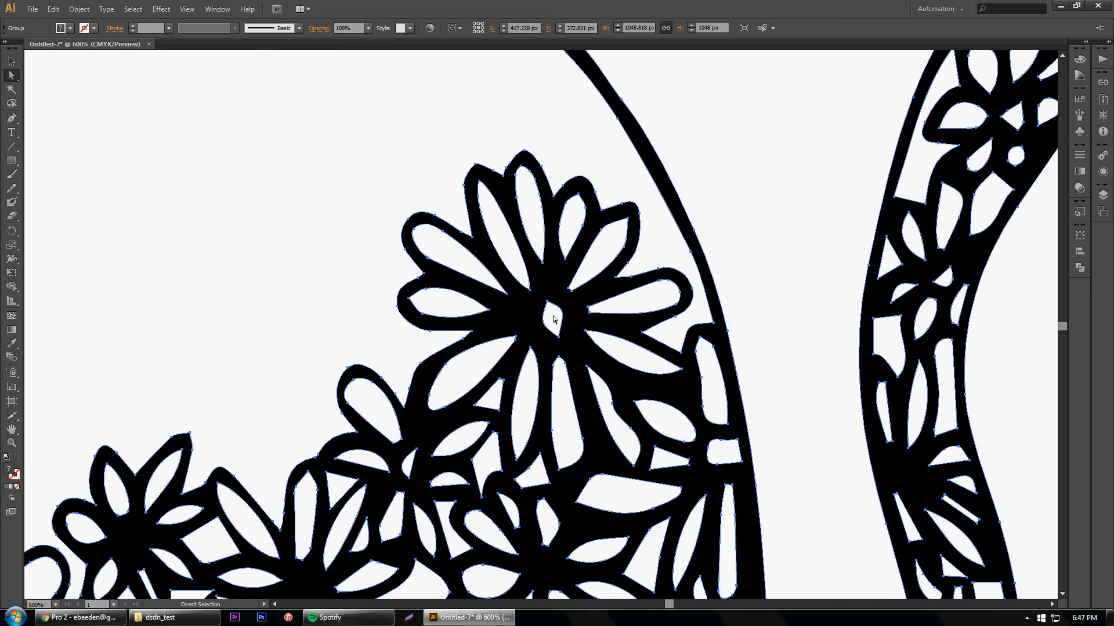
Try reshaping the topmost flower's centre by moving its path and anchor points with Direct Selection, and undo the changes
mouse_move(554, 319)
mouse_down()
mouse_move(553, 307)
mouse_move(566, 312)
mouse_up()
drag(566, 313, 561, 272)
mouse_move(538, 326)
mouse_down()
mouse_move(546, 307)
mouse_move(523, 320)
mouse_up()
key(ctrl+z)
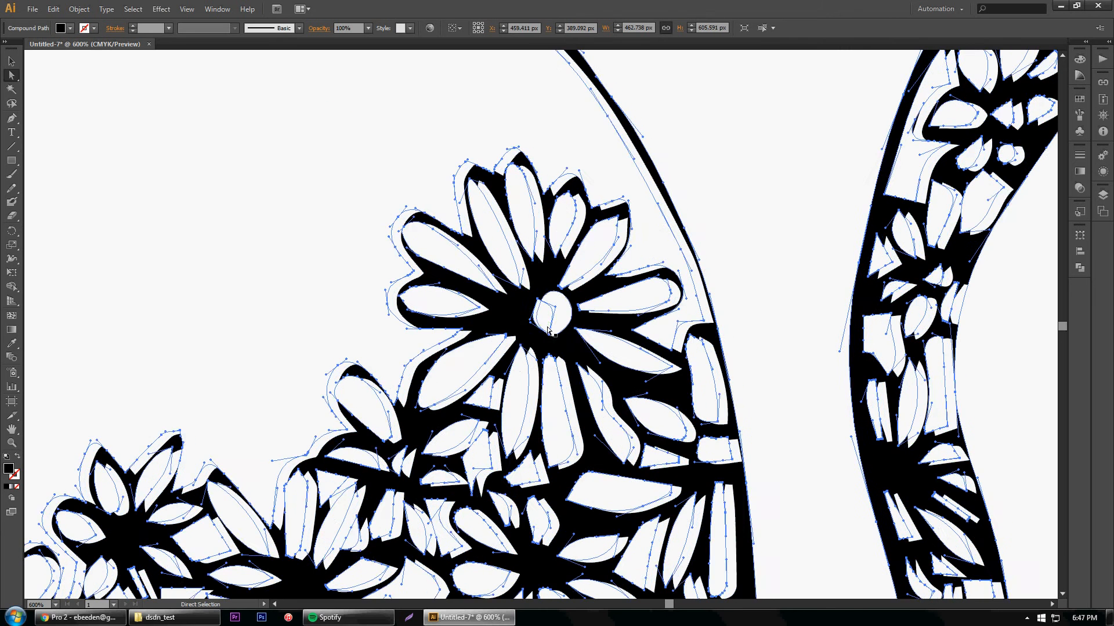
key(ctrl+z)
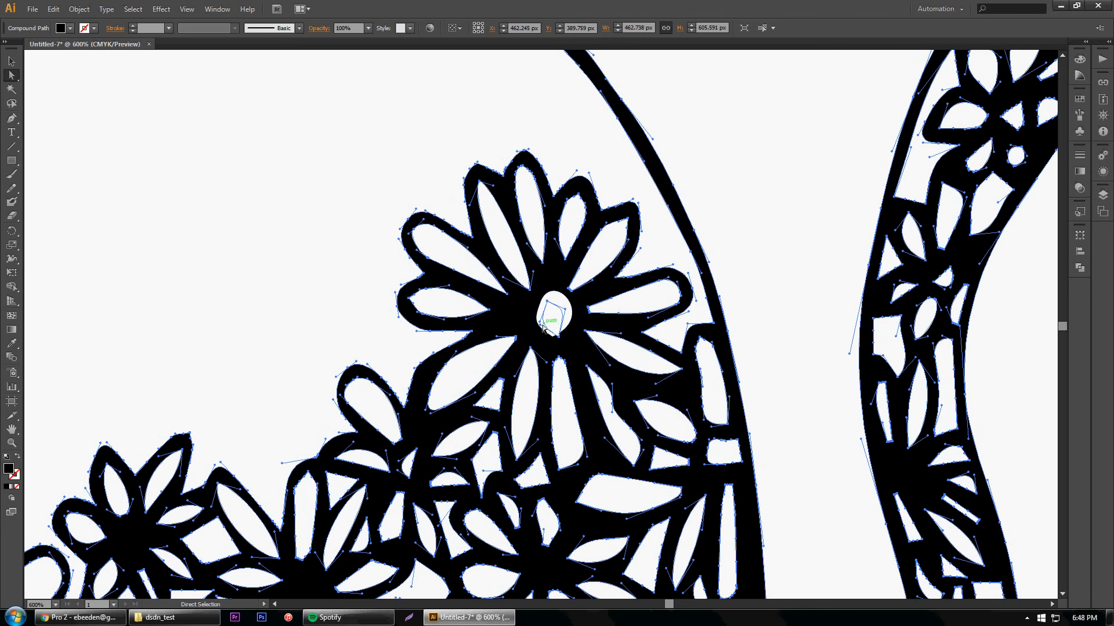
mouse_move(542, 328)
mouse_down()
mouse_move(520, 332)
mouse_move(533, 325)
mouse_move(560, 340)
mouse_up()
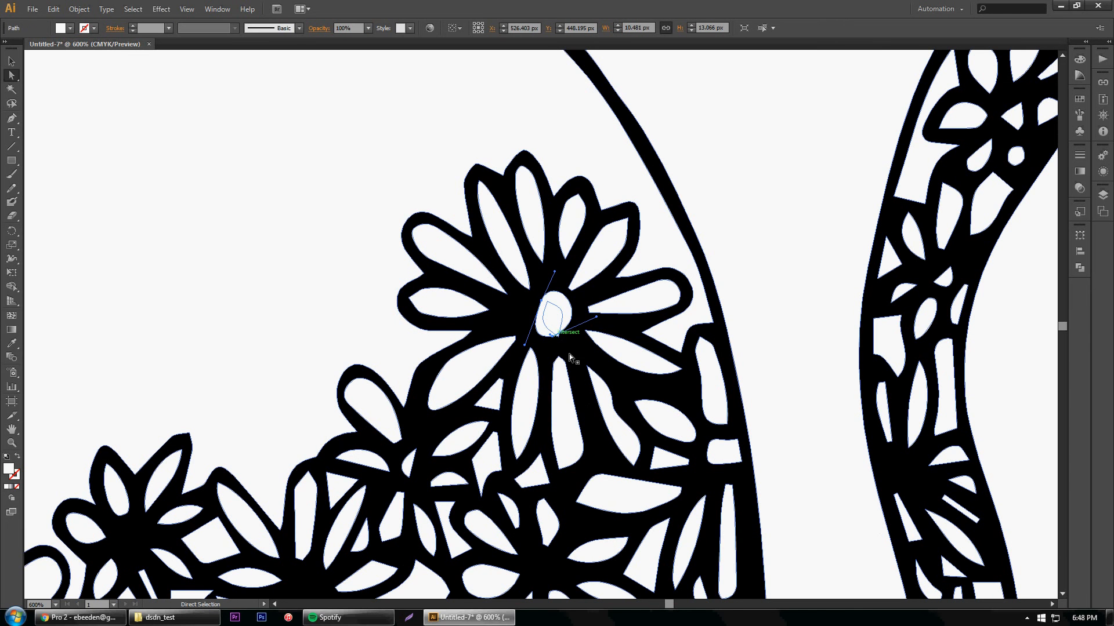
click(582, 375)
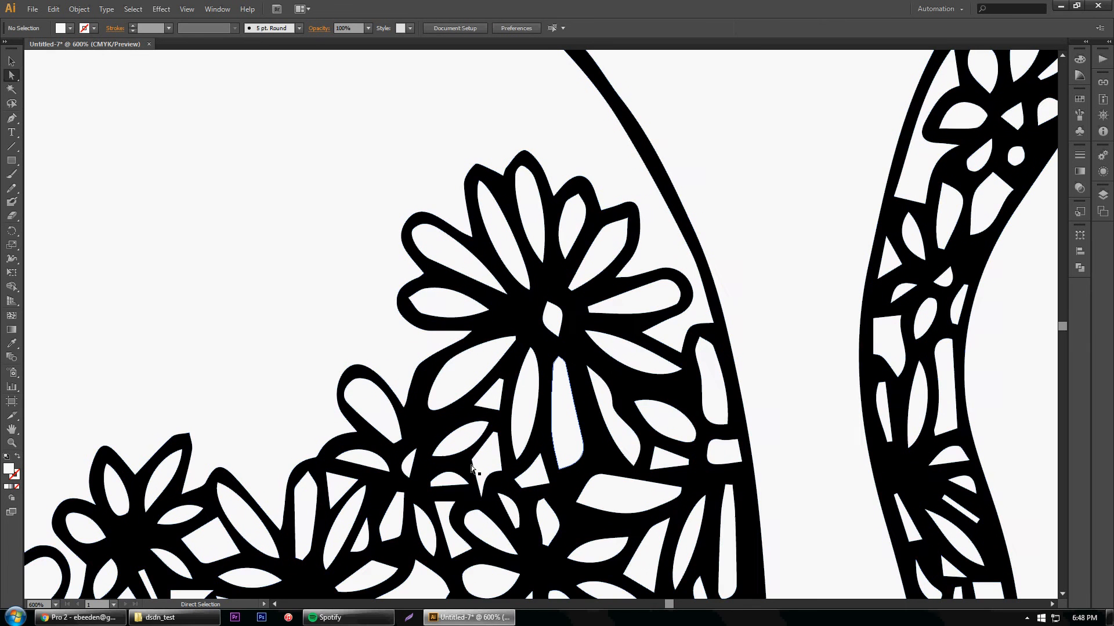
Move the anchor point on the traced cat's chest contour slightly inward with the Direct Selection tool
scroll(406, 469, up, 1)
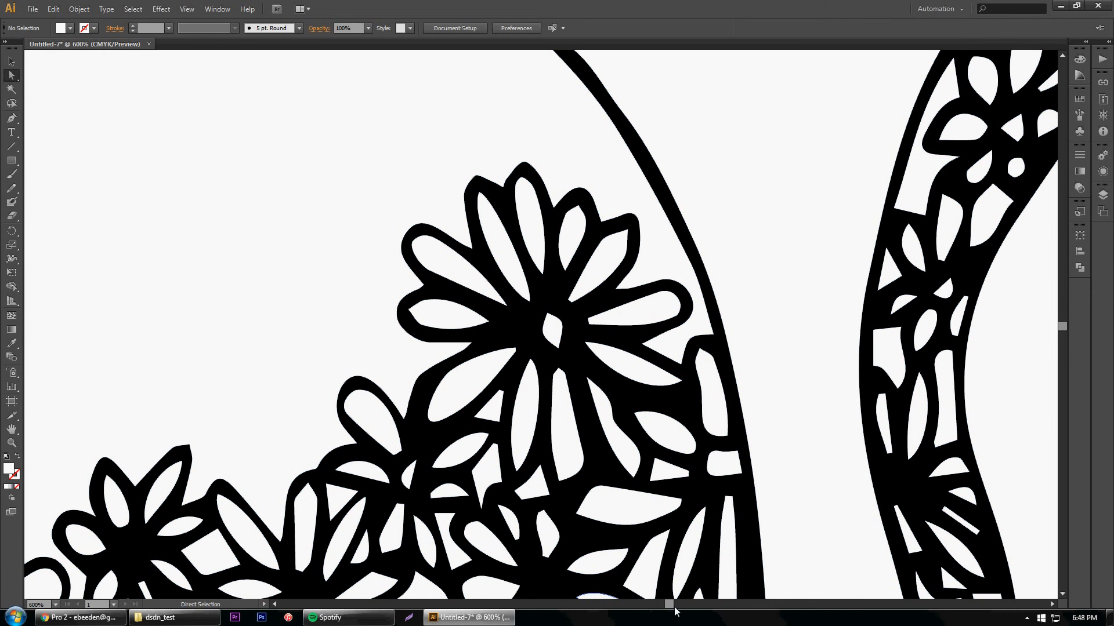
drag(669, 606, 666, 605)
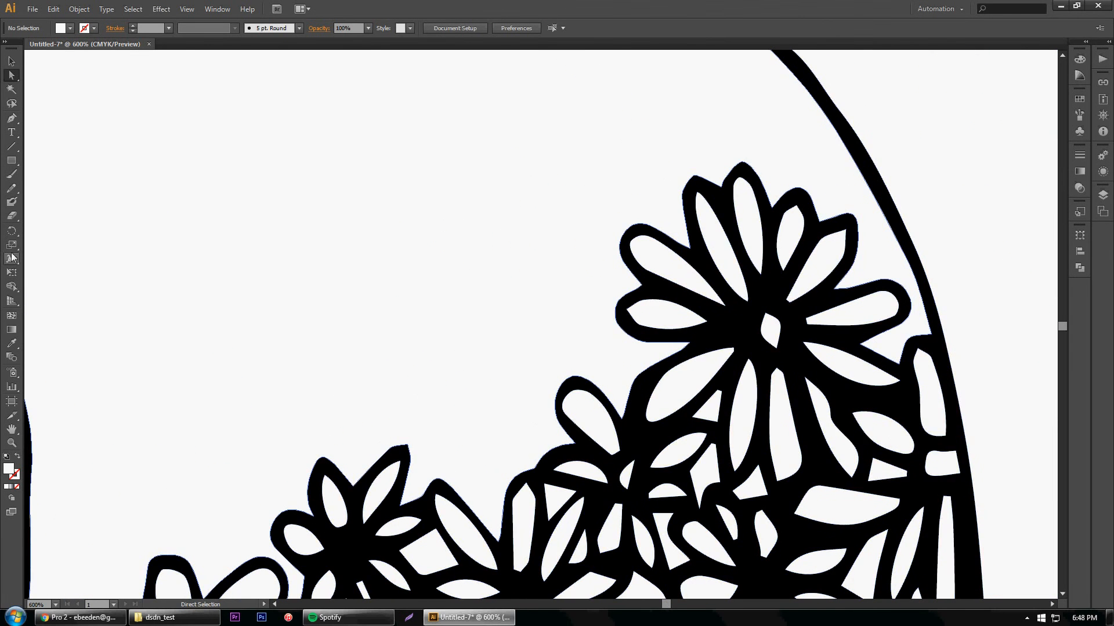
click(11, 442)
alt+click(436, 331)
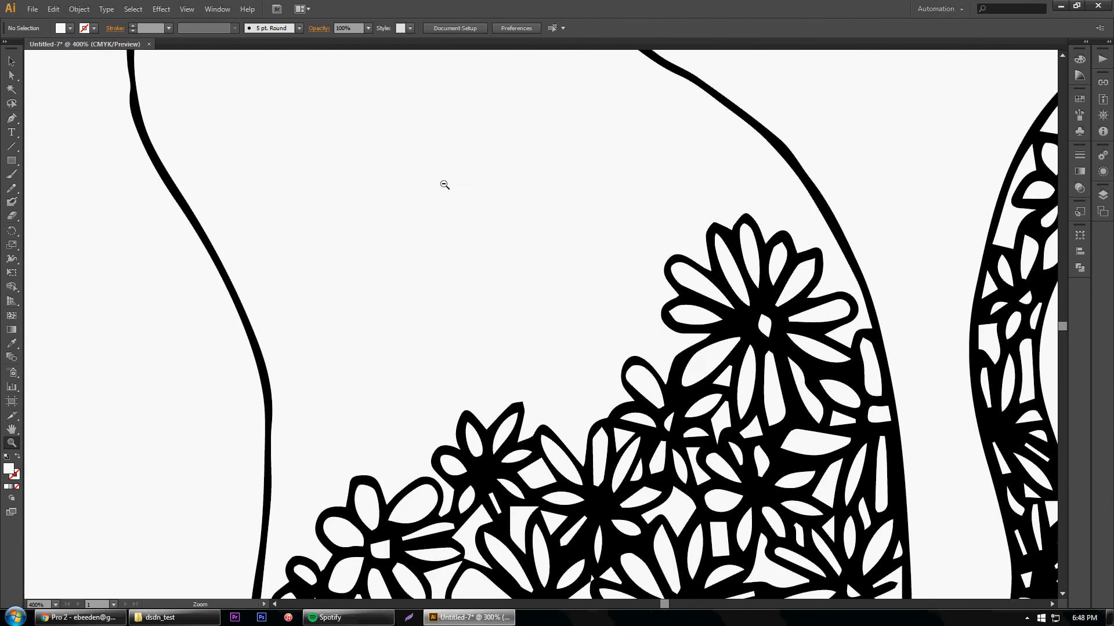
alt+click(444, 181)
alt+click(454, 165)
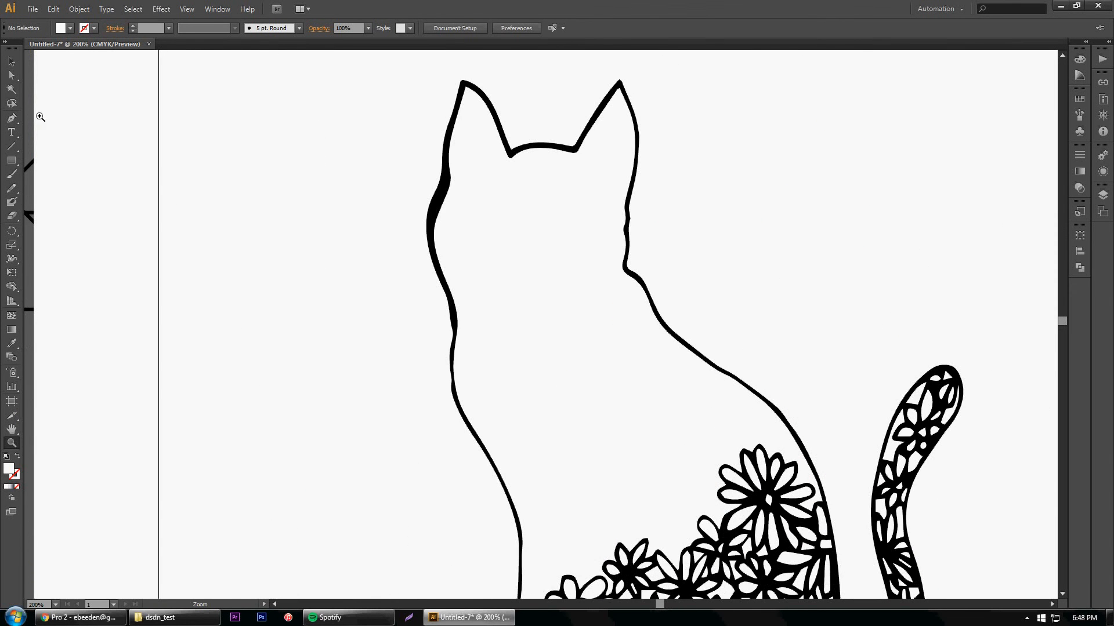
click(11, 75)
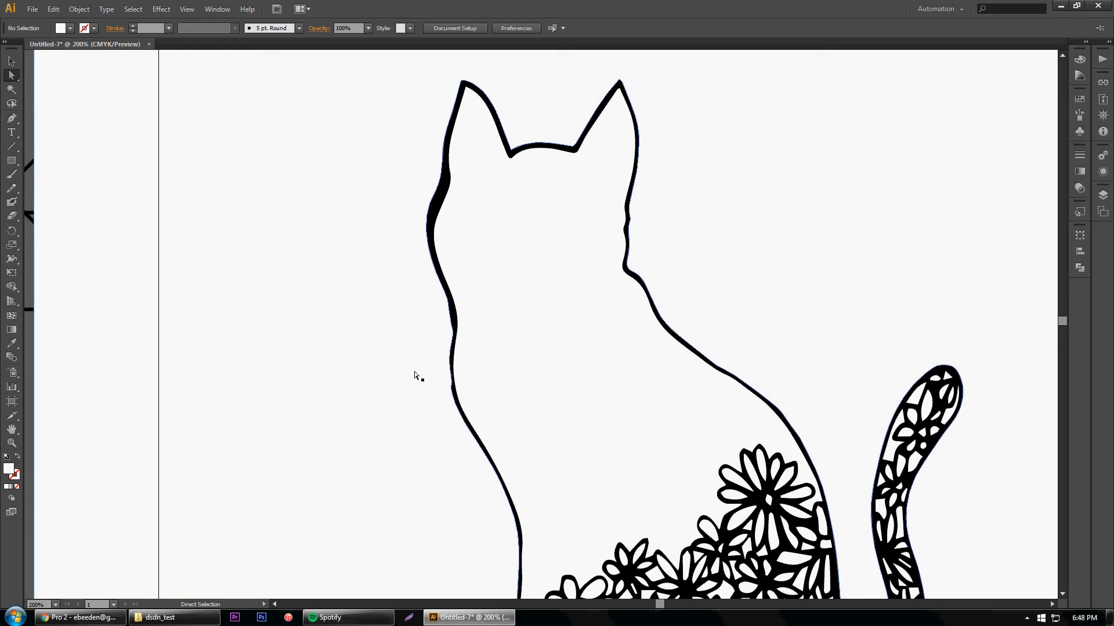
click(453, 377)
click(454, 379)
drag(453, 379, 459, 379)
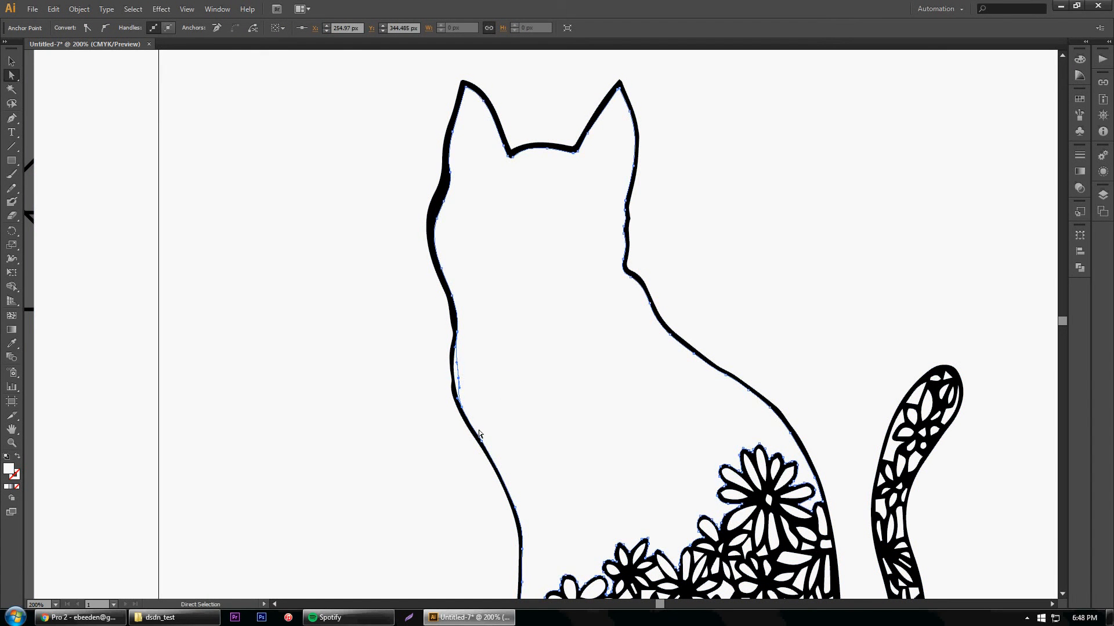
alt+click(482, 445)
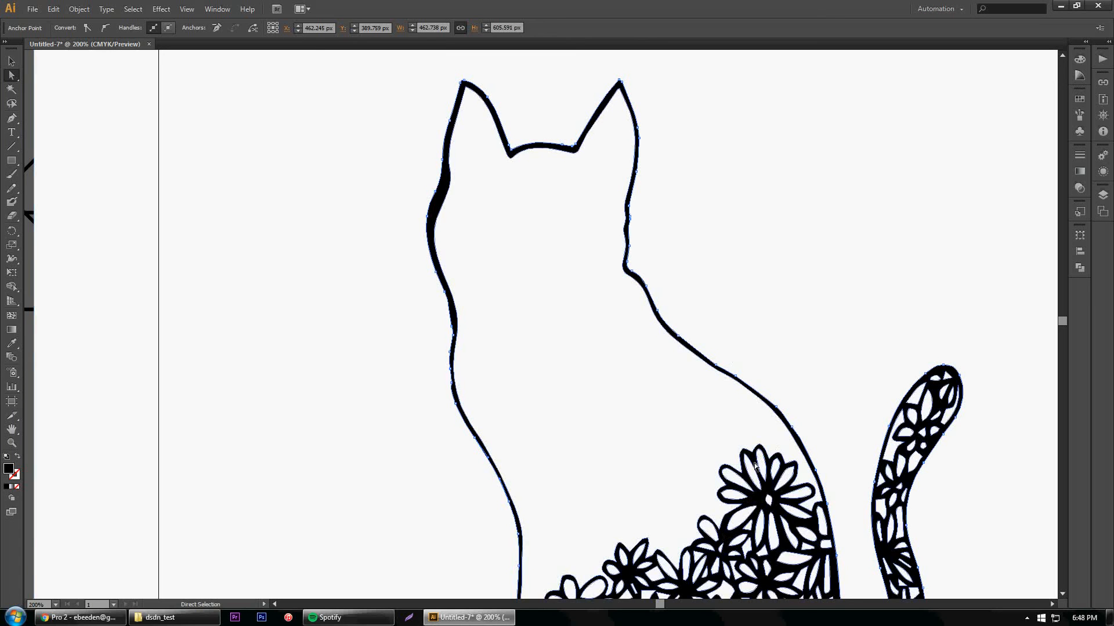
Delete the traced cat artwork together with its background from the artboard
scroll(756, 465, down, 4)
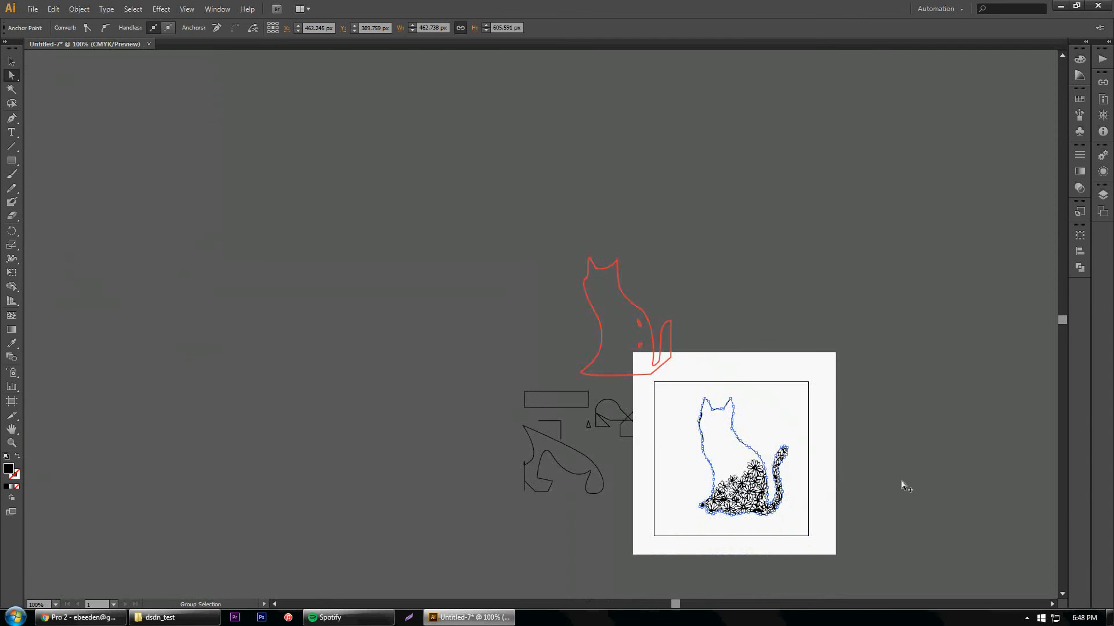
scroll(902, 482, up, 2)
scroll(577, 353, down, 3)
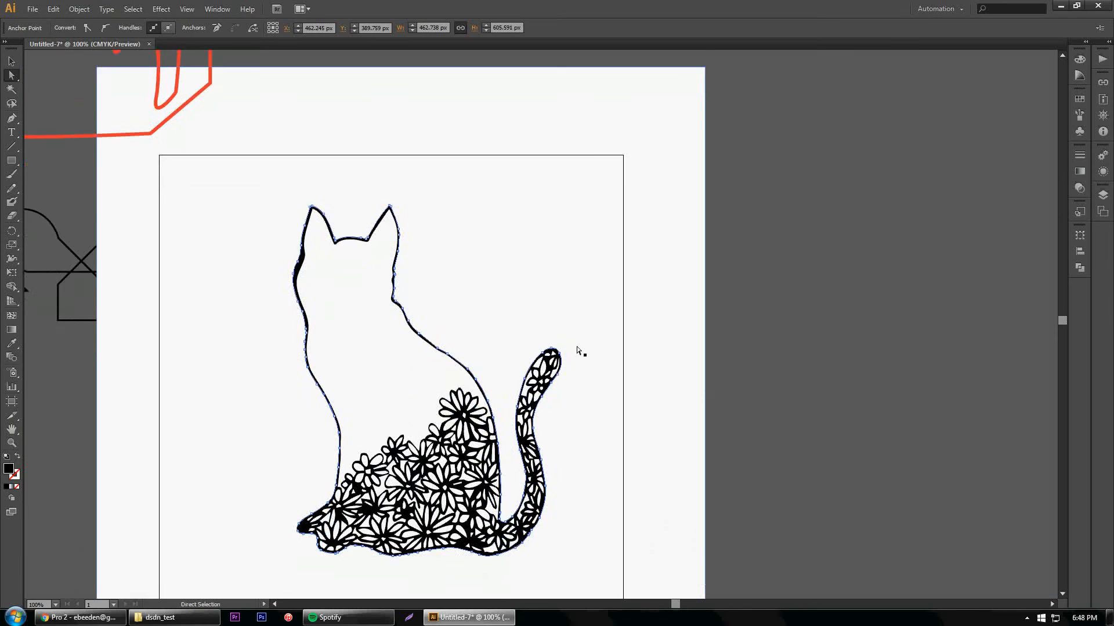
click(11, 62)
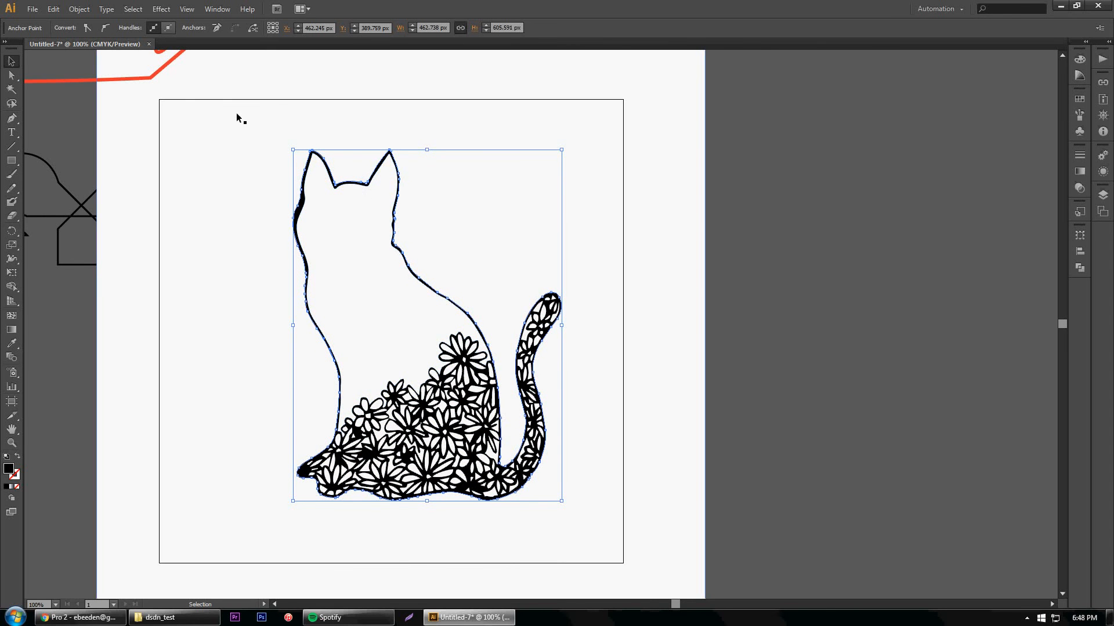
drag(236, 119, 572, 243)
key(Delete)
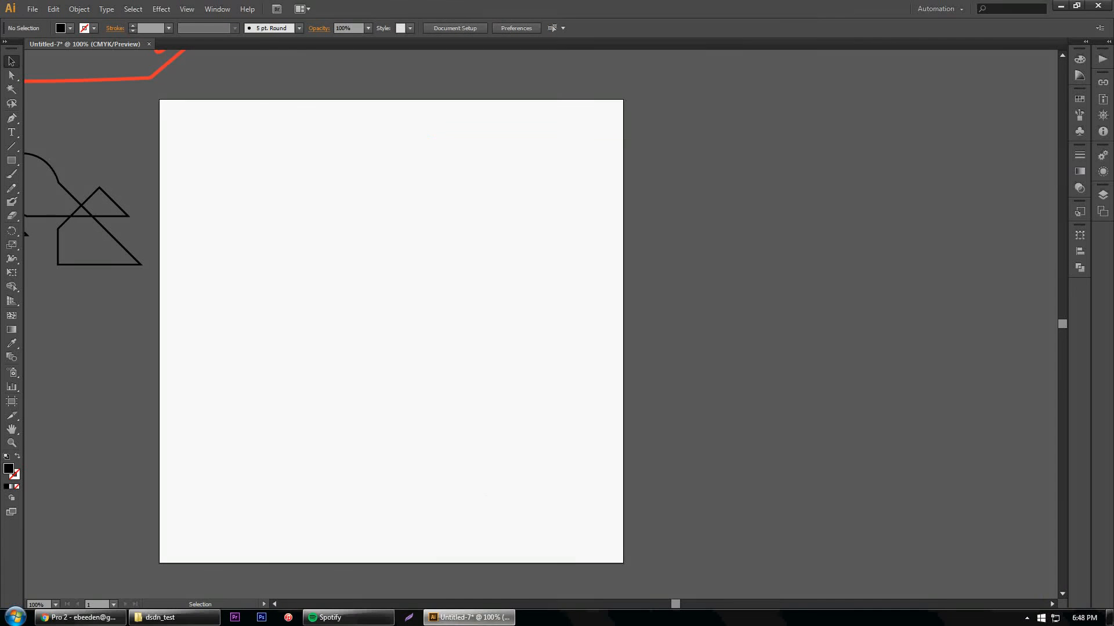
Switch to the dsdn_test folder in File Explorer and place cat_pencil.jpg onto the Illustrator artboard
click(174, 617)
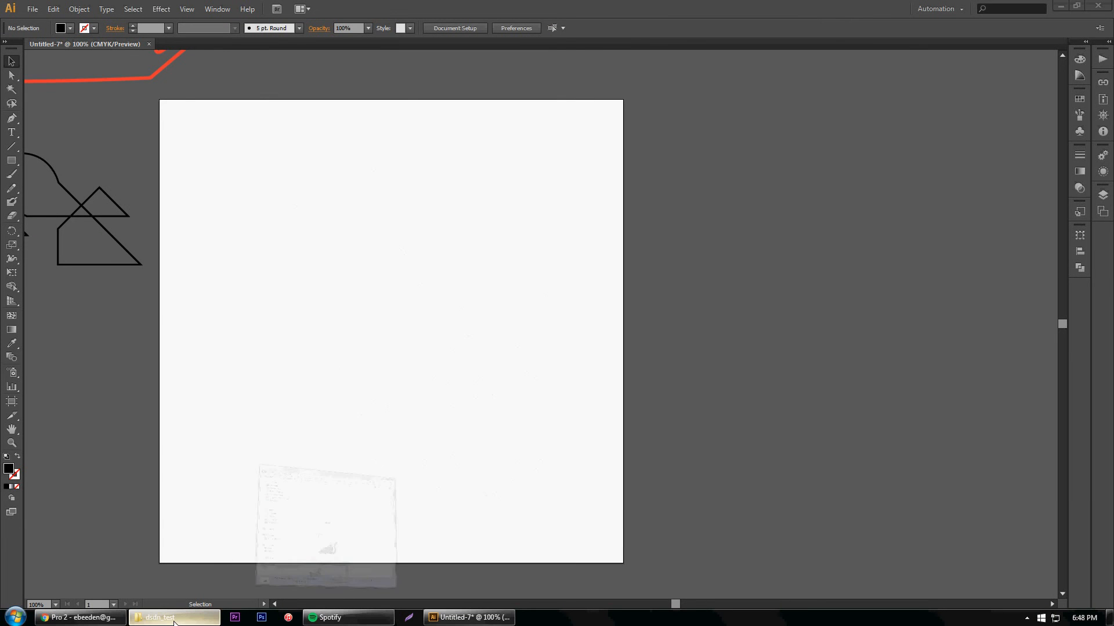
click(1015, 234)
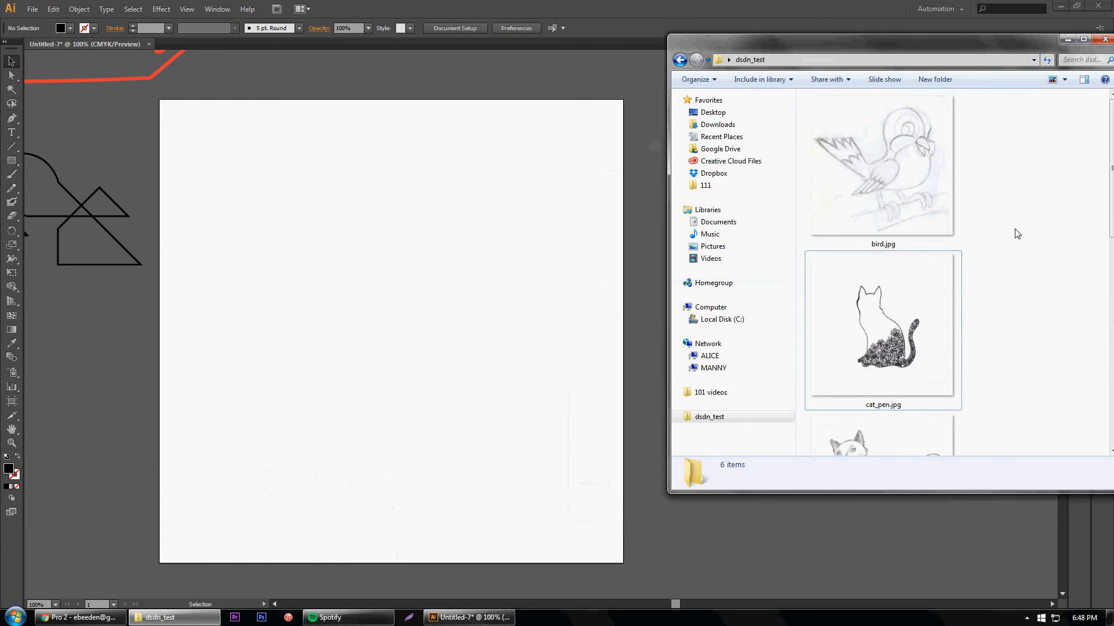
scroll(1014, 233, down, 3)
scroll(938, 306, up, 2)
click(878, 364)
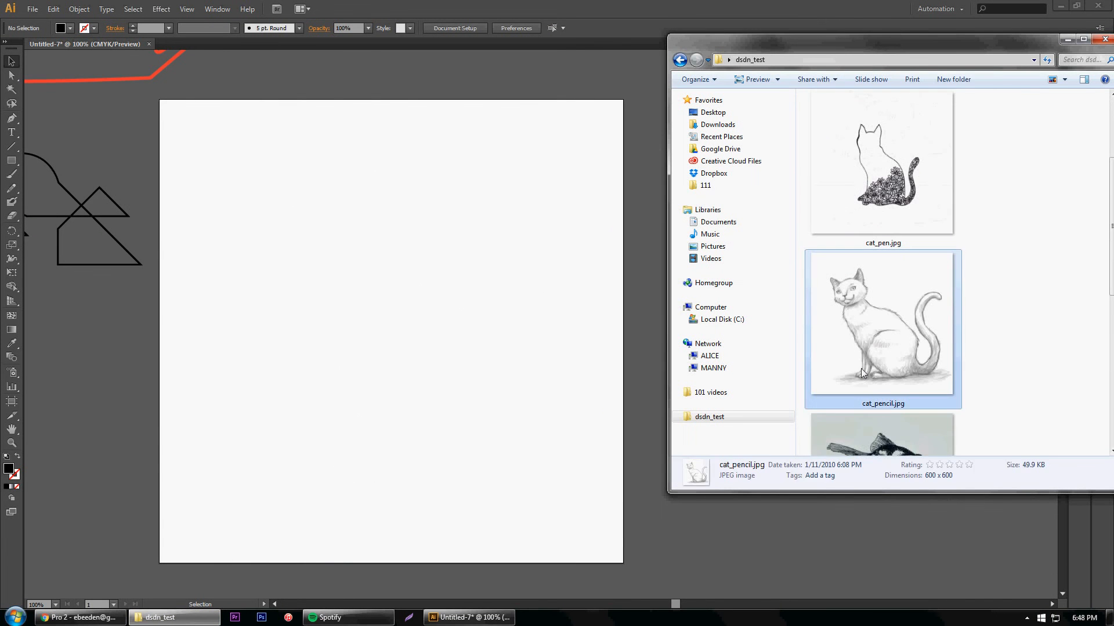
drag(859, 334, 395, 350)
Scale the pencil cat drawing to 619 by 619 px, centre it on the artboard and deselect it
drag(521, 226, 629, 117)
drag(423, 385, 358, 420)
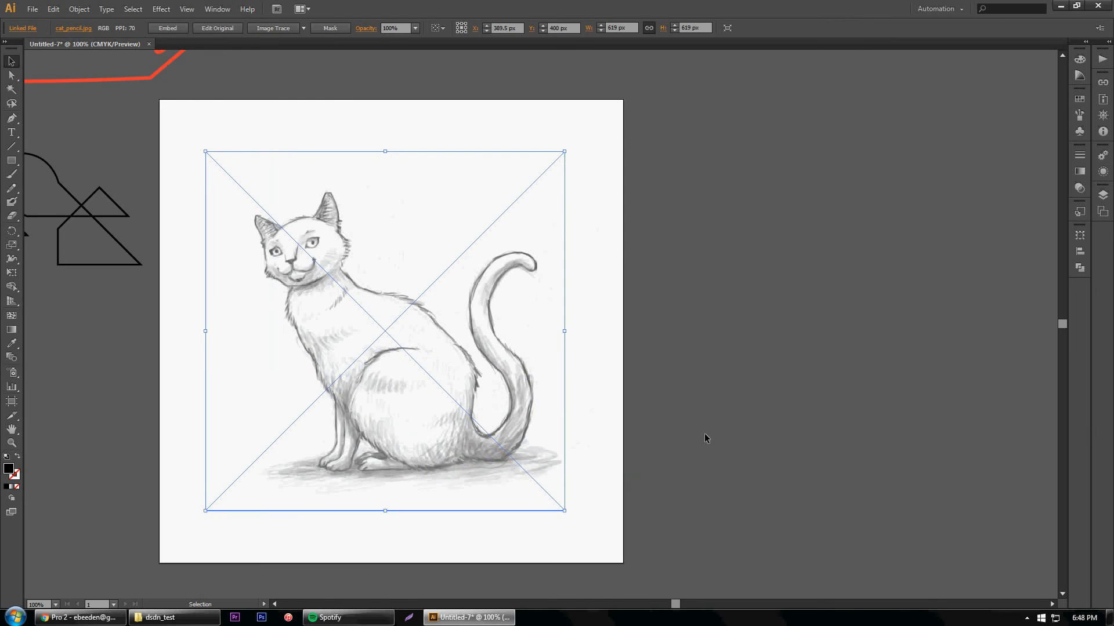
drag(505, 419, 511, 419)
click(749, 415)
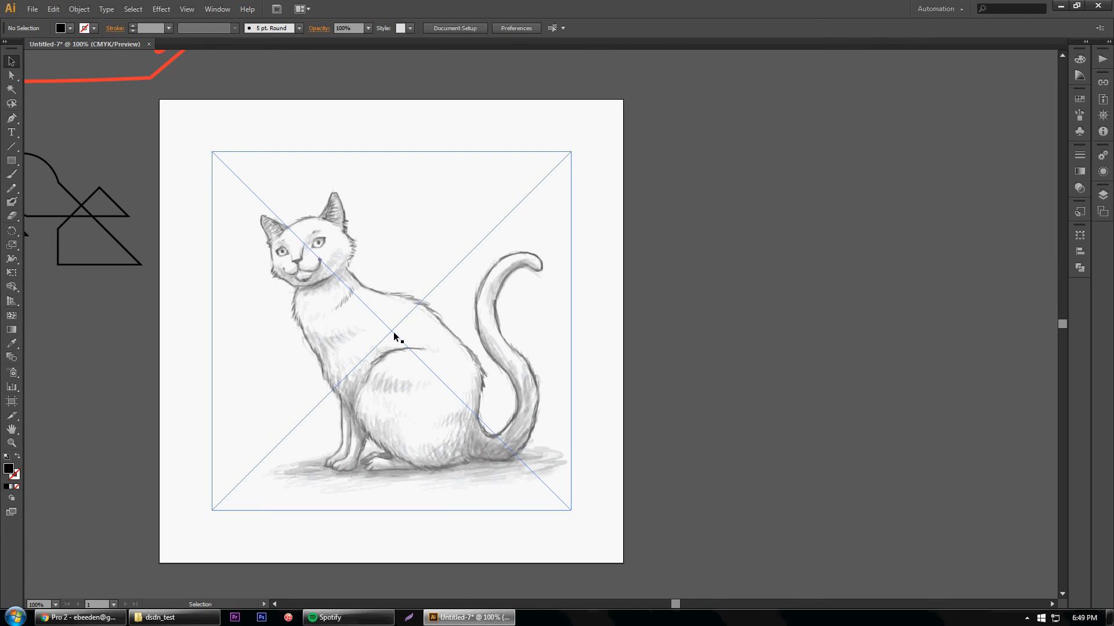
Apply Image Trace to the pencil cat drawing in Black and White mode, raising the threshold to 207 and finally to 230
click(370, 221)
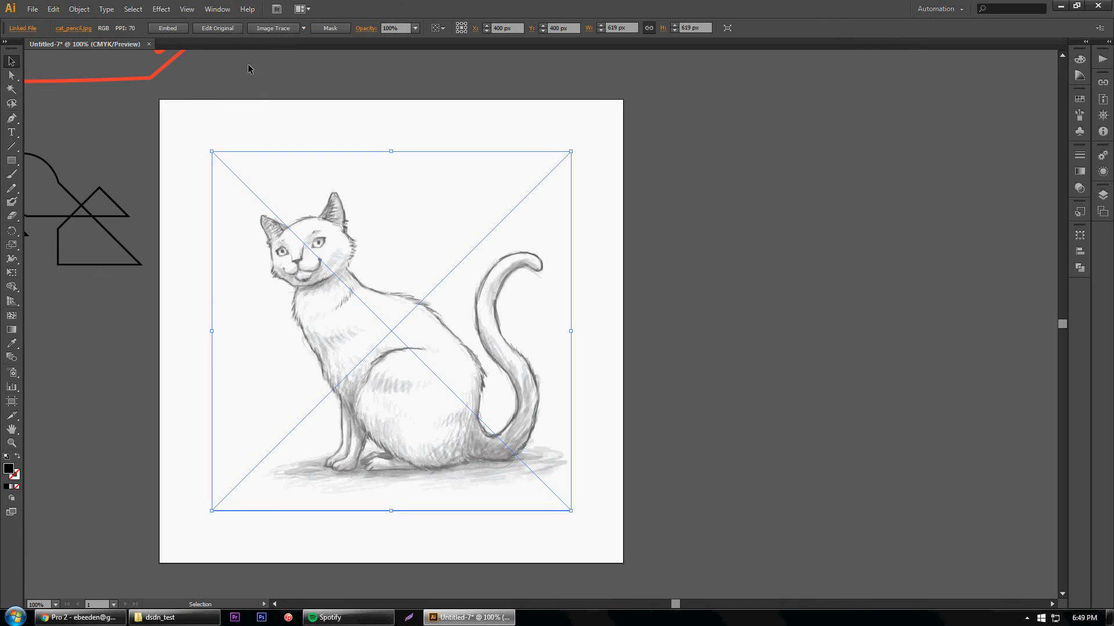
click(283, 27)
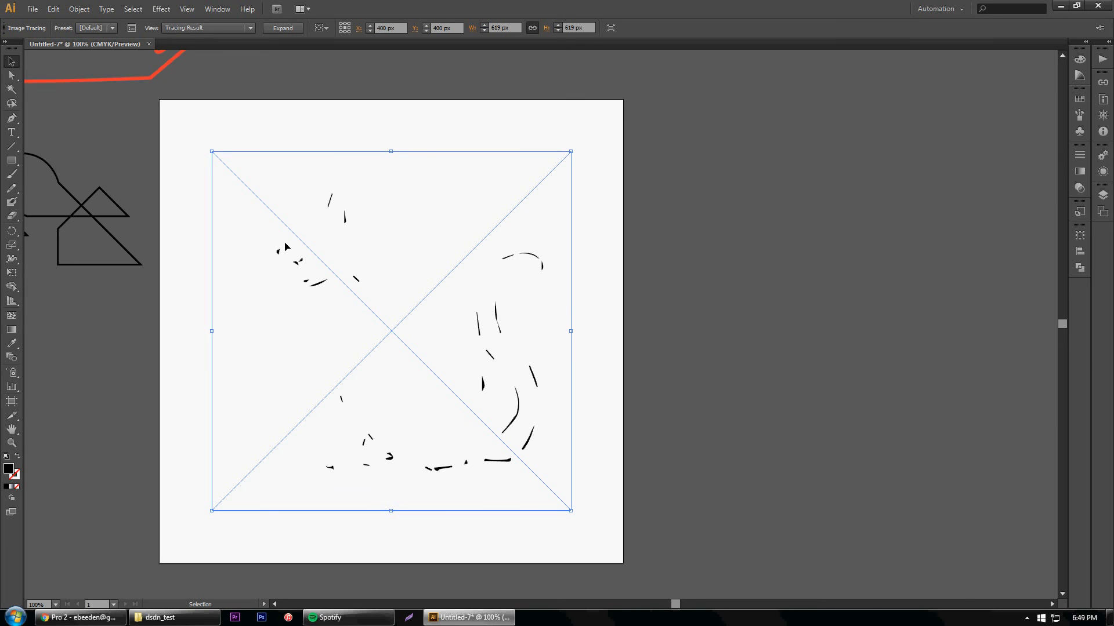
click(130, 34)
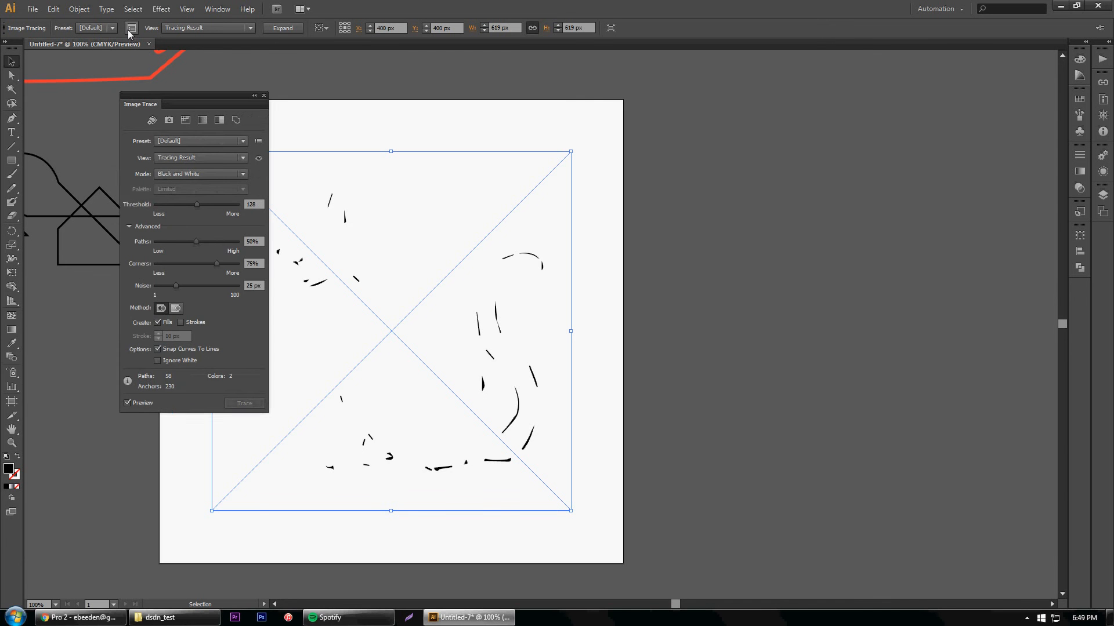
drag(187, 95, 115, 86)
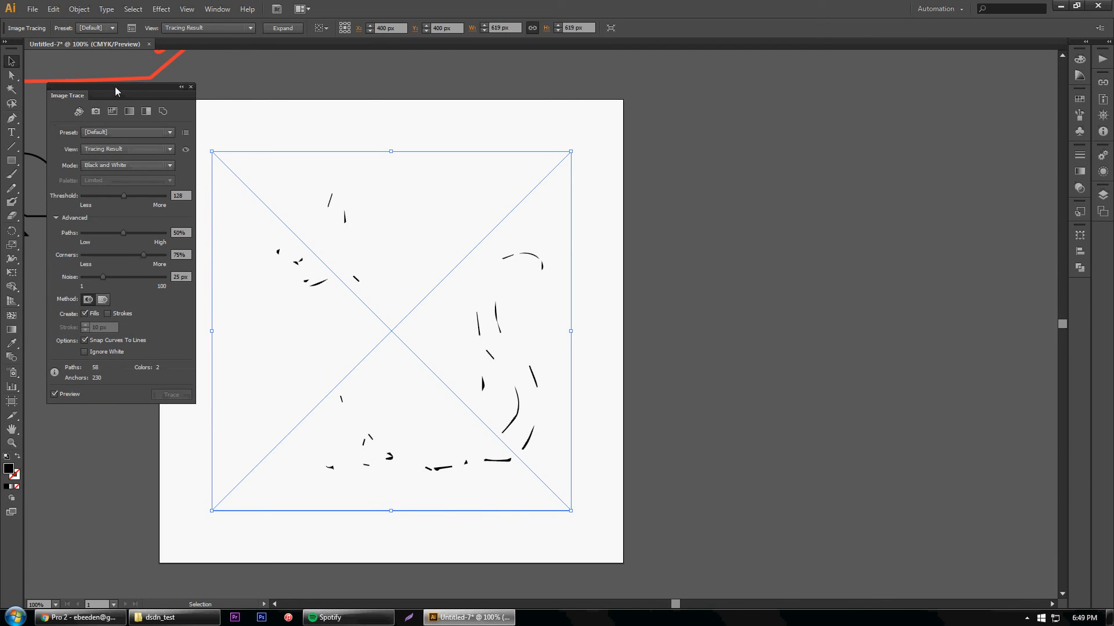
click(148, 196)
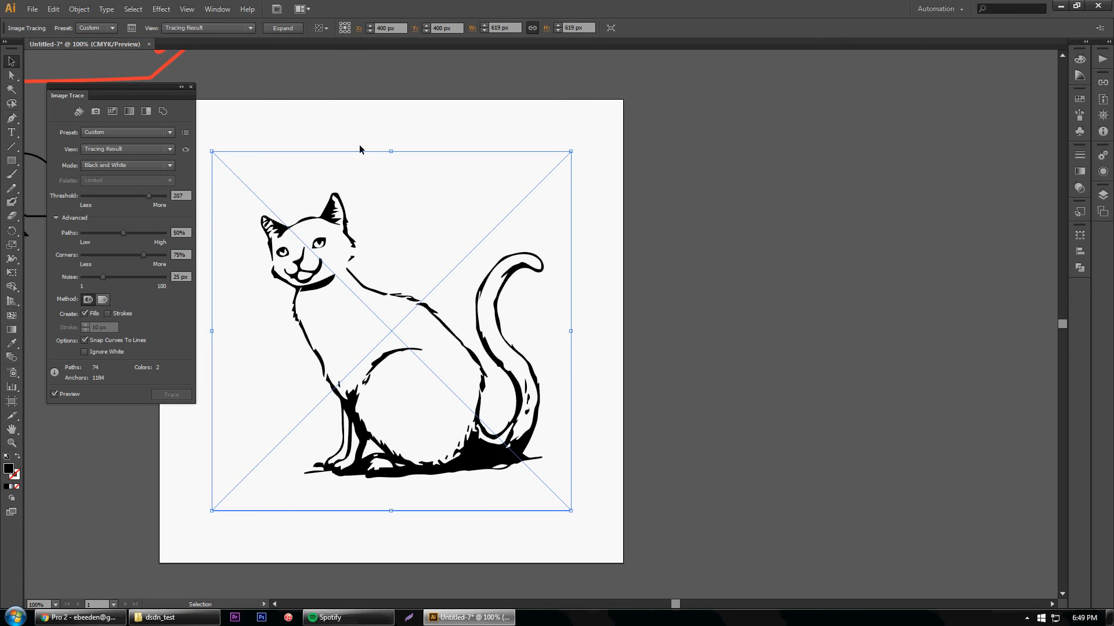
click(155, 196)
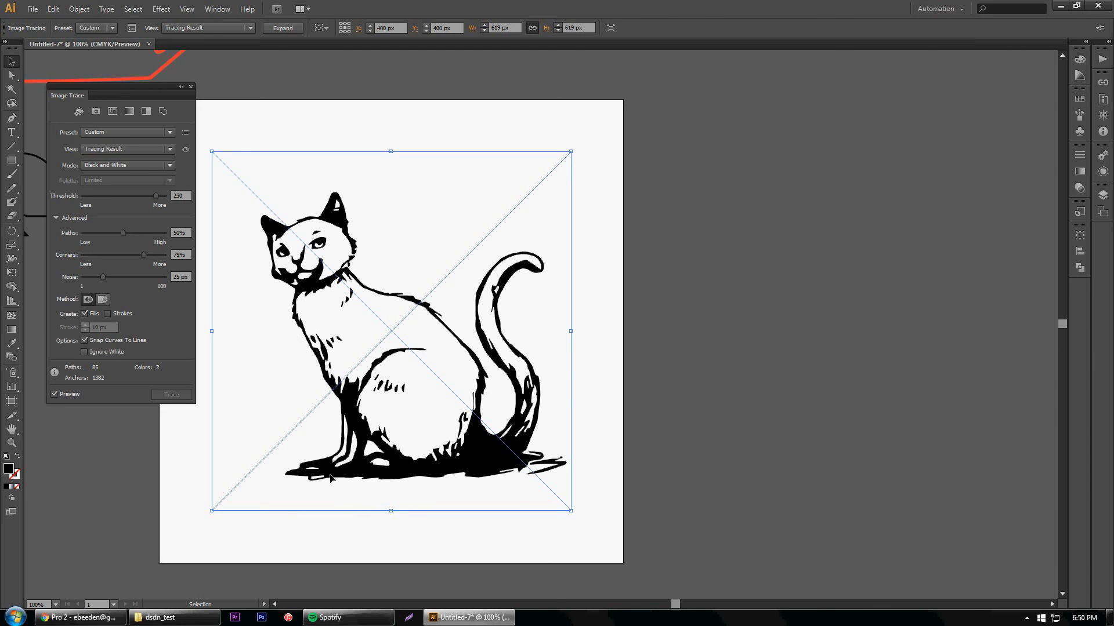
Switch the pencil cat's tracing to Grayscale mode and set Grays to 80
click(171, 166)
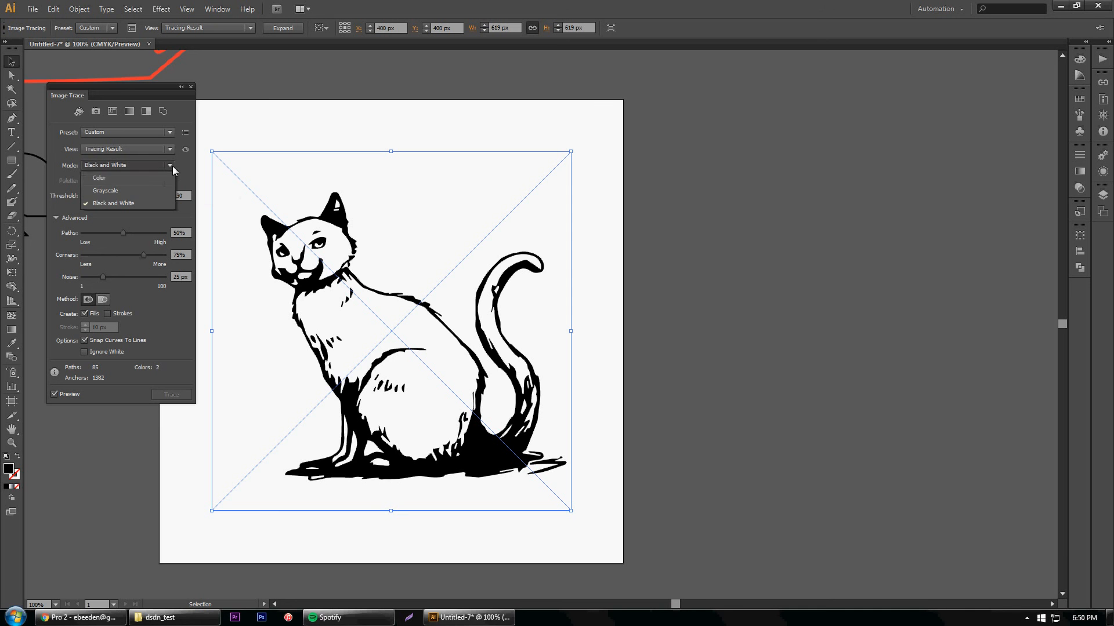
click(129, 191)
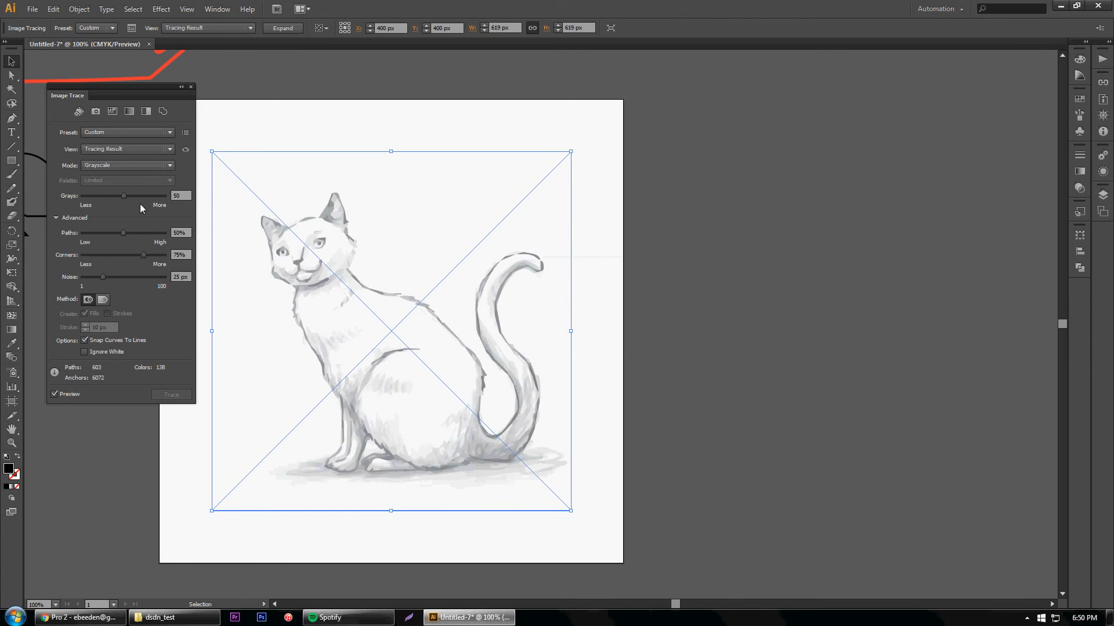
drag(144, 196, 148, 196)
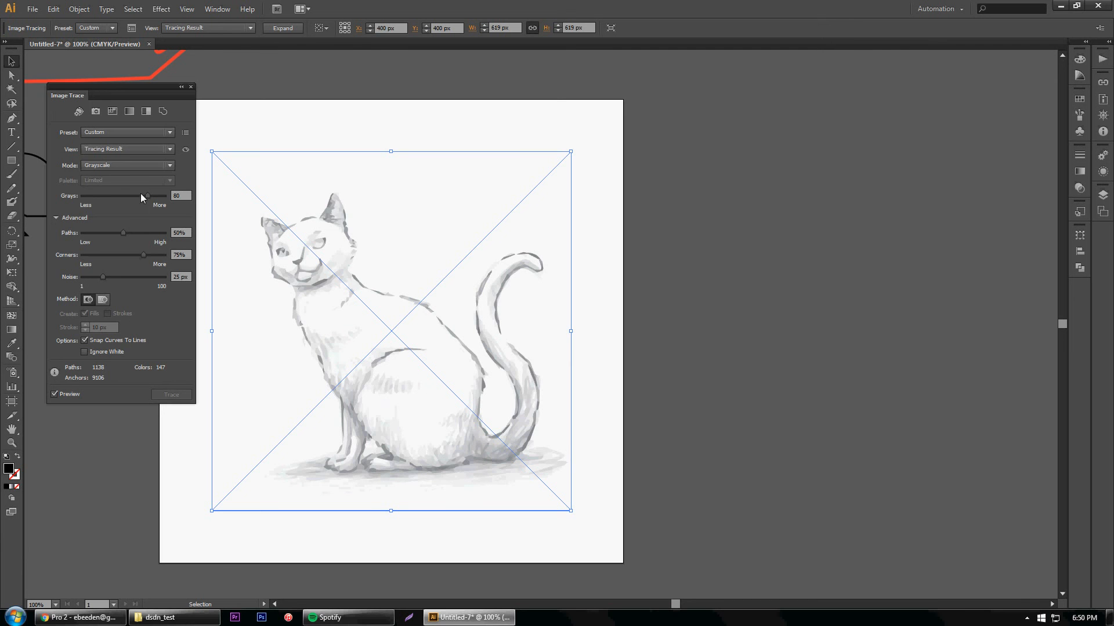
click(145, 165)
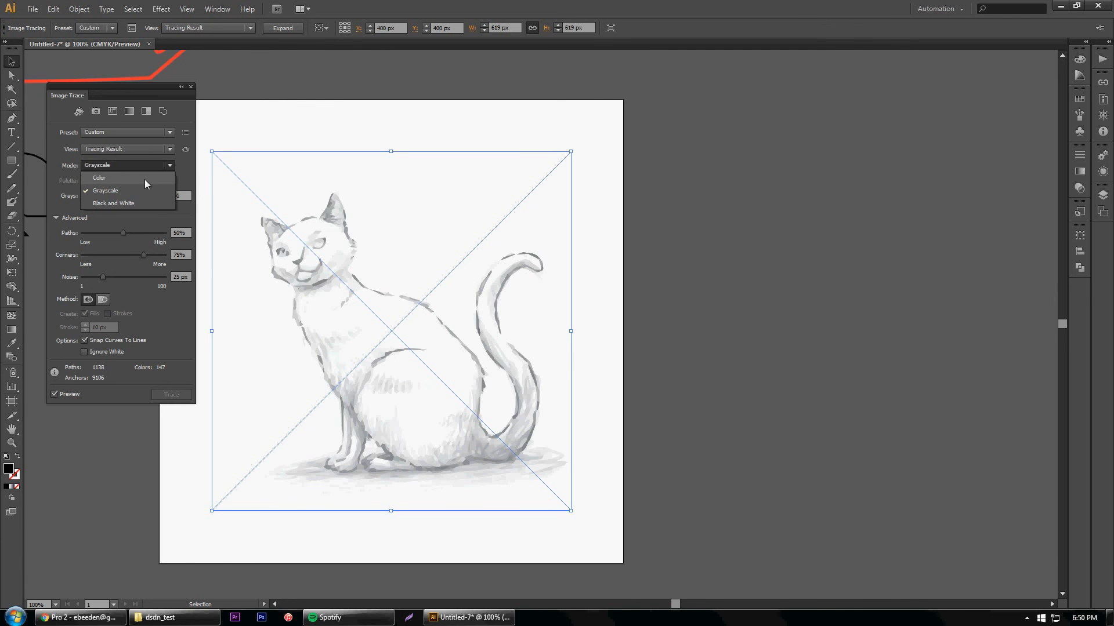
click(140, 245)
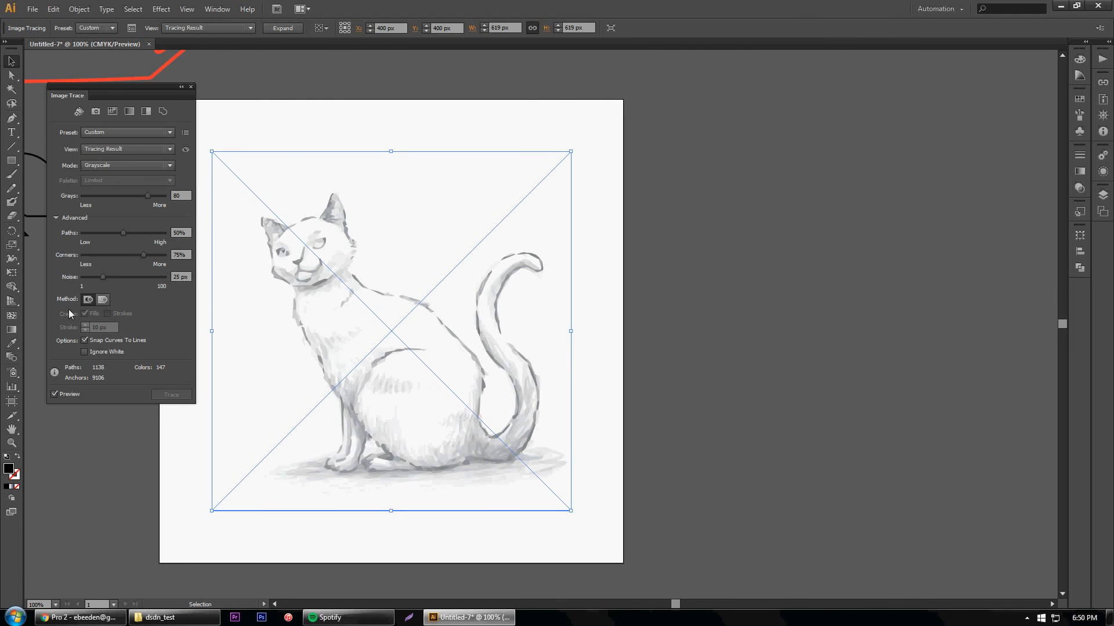
Delete the traced pencil cat and move the red cat outline onto the artboard at about X 419, Y 398 px
click(191, 87)
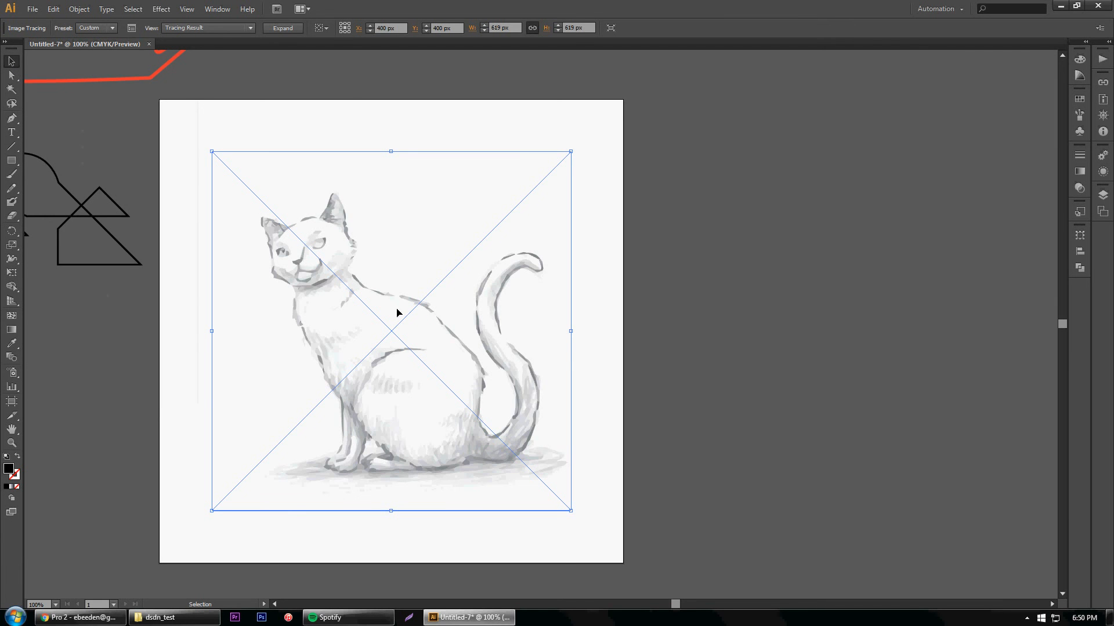
key(Delete)
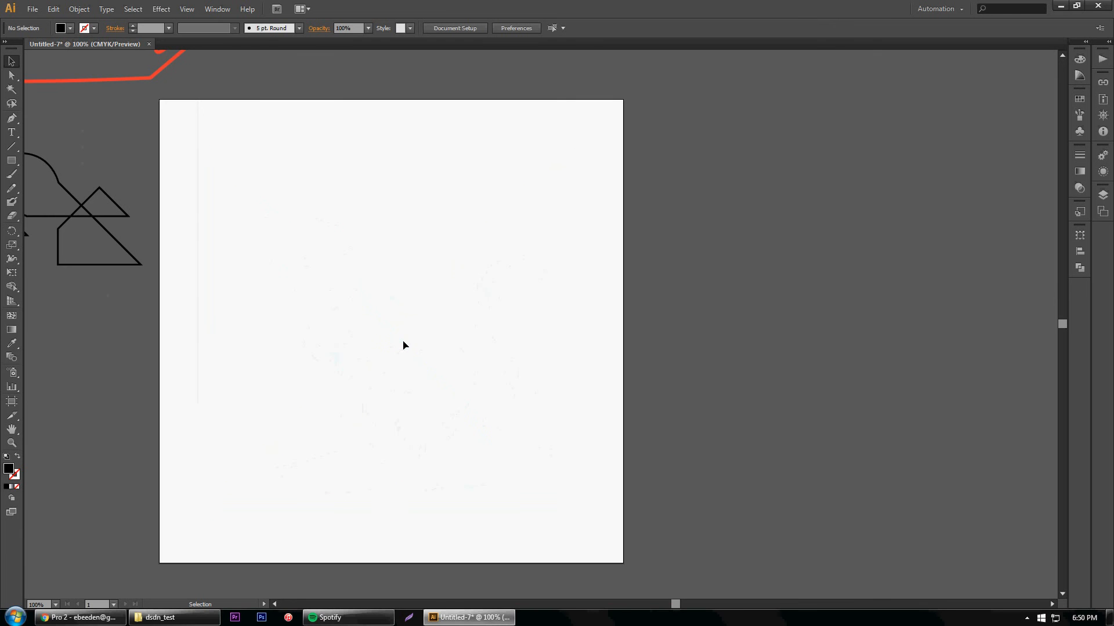
mouse_move(145, 81)
mouse_down()
mouse_move(348, 201)
mouse_move(464, 518)
mouse_up()
click(592, 472)
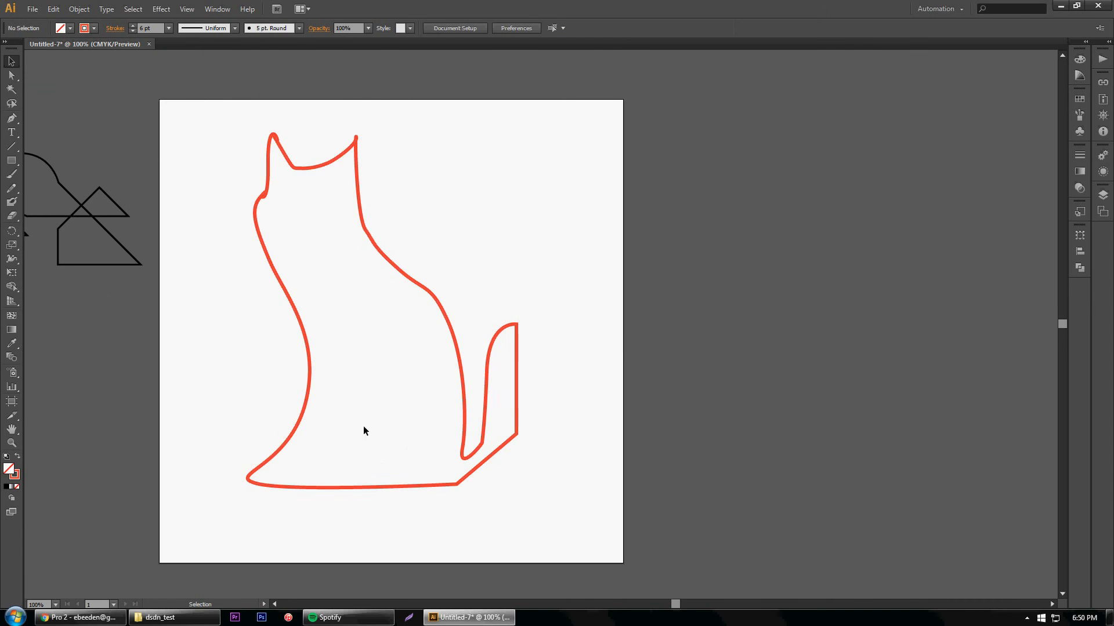
drag(367, 233, 387, 250)
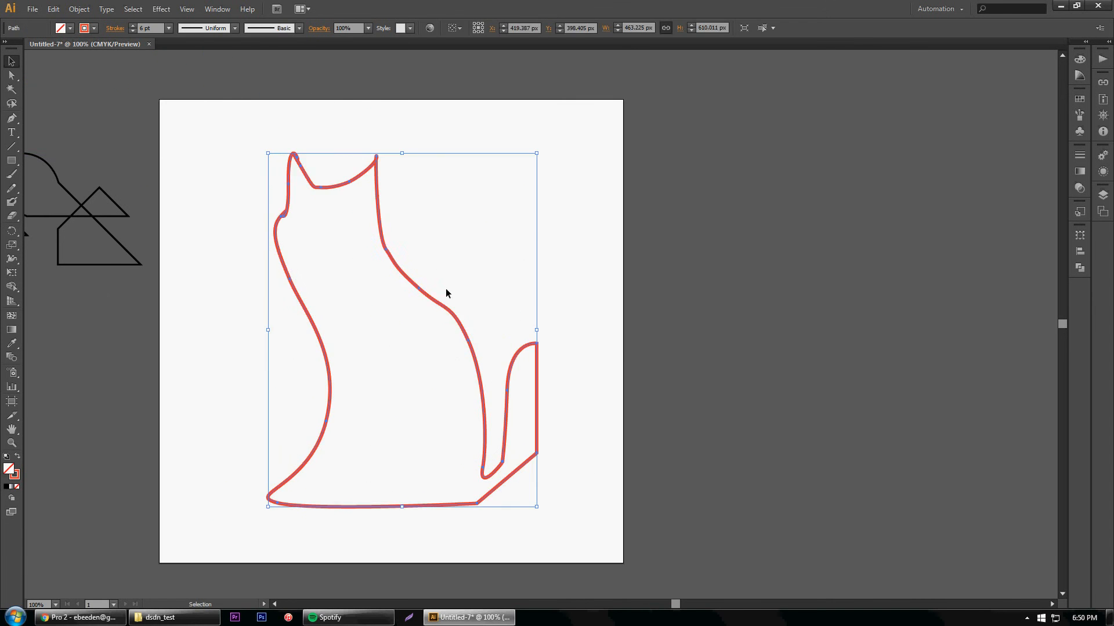
click(509, 392)
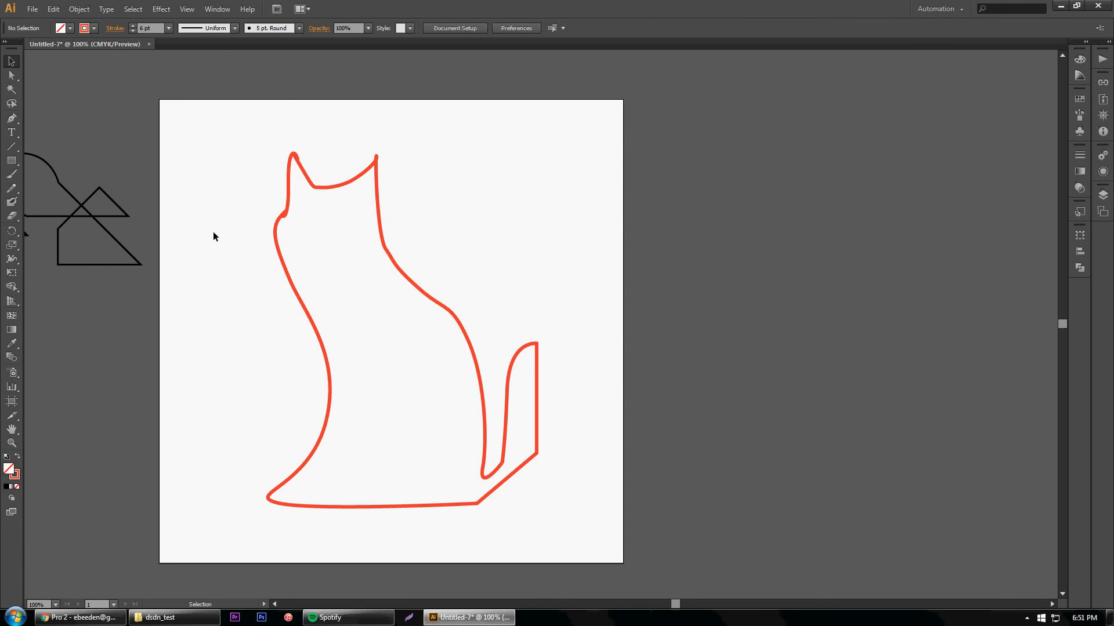
Save the document as cat_svg.svg in the 101 videos folder, using the SVG format with the SVG 1.1 profile
click(31, 9)
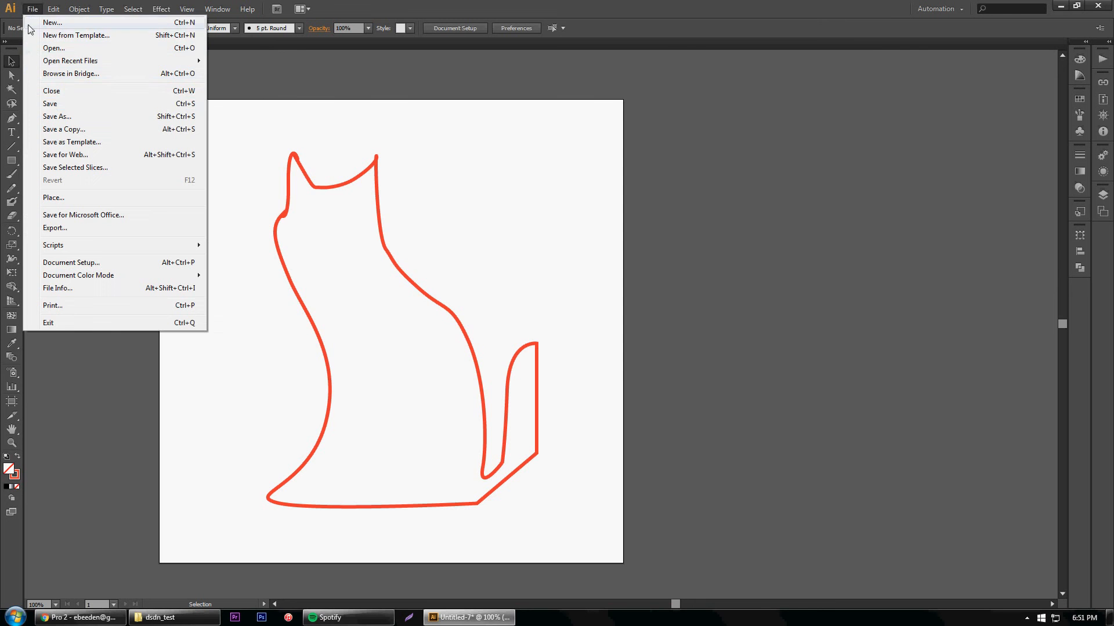
click(51, 118)
drag(364, 46, 795, 101)
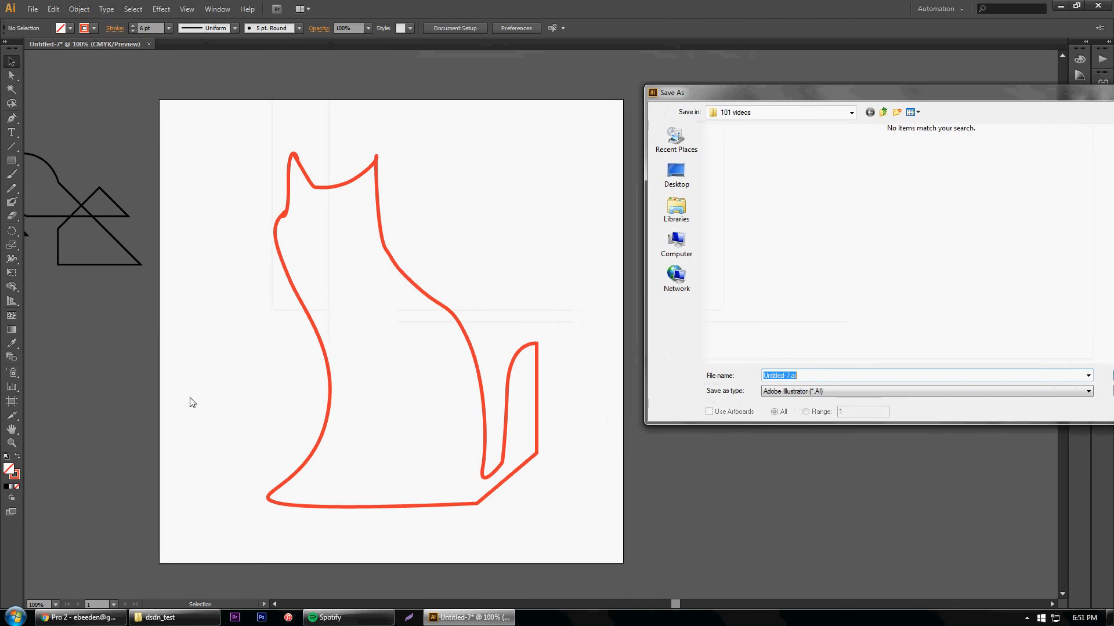
drag(783, 94, 375, 116)
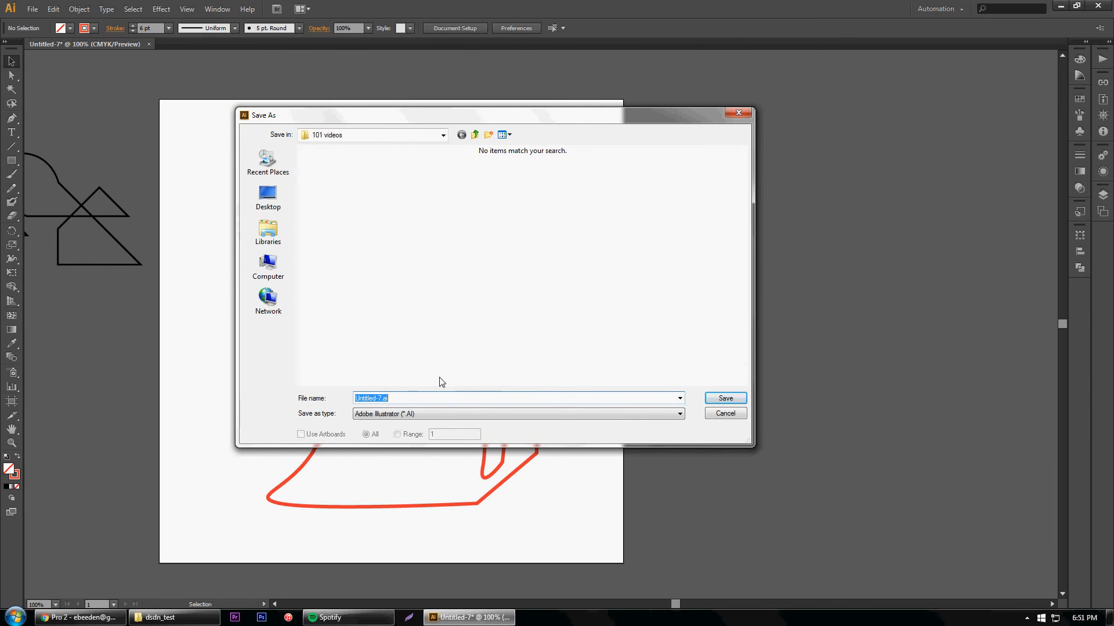
text(cat_svg)
click(479, 416)
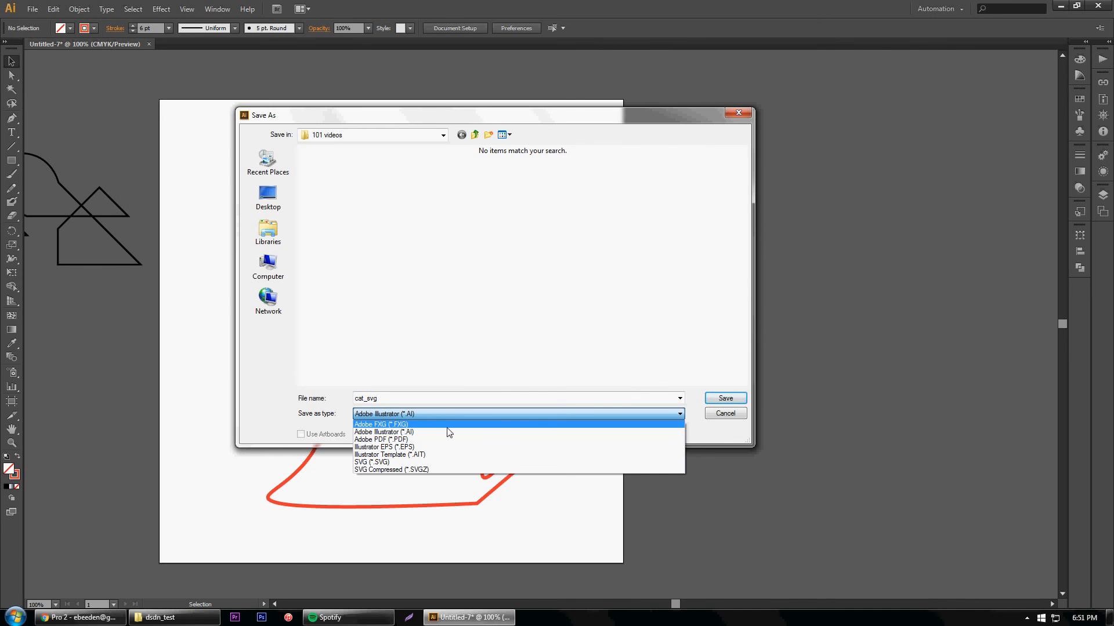
click(382, 462)
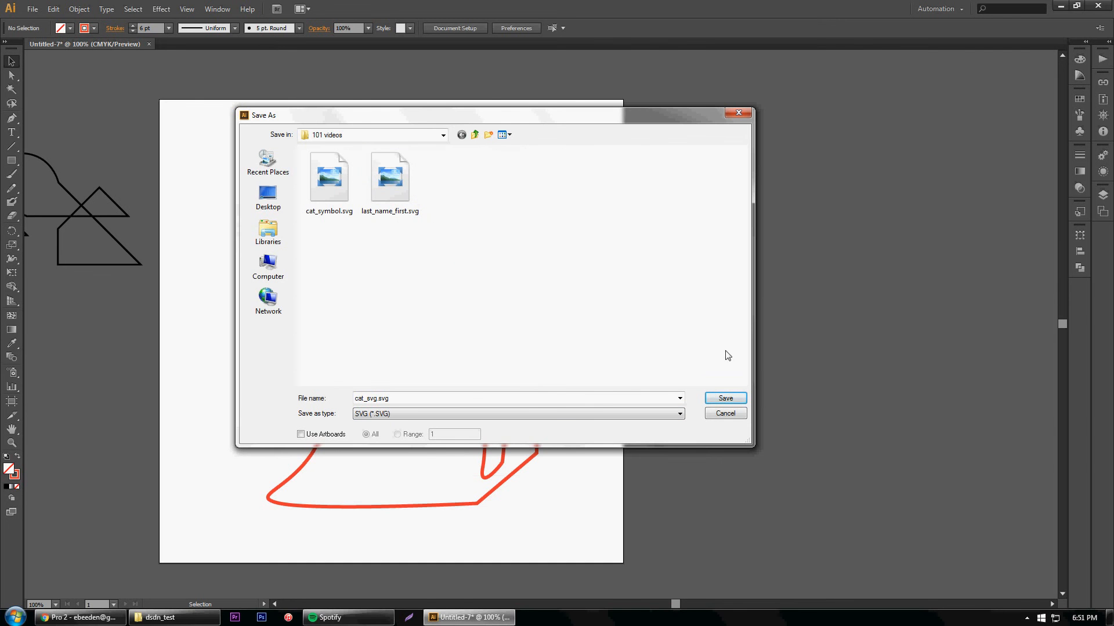
click(718, 400)
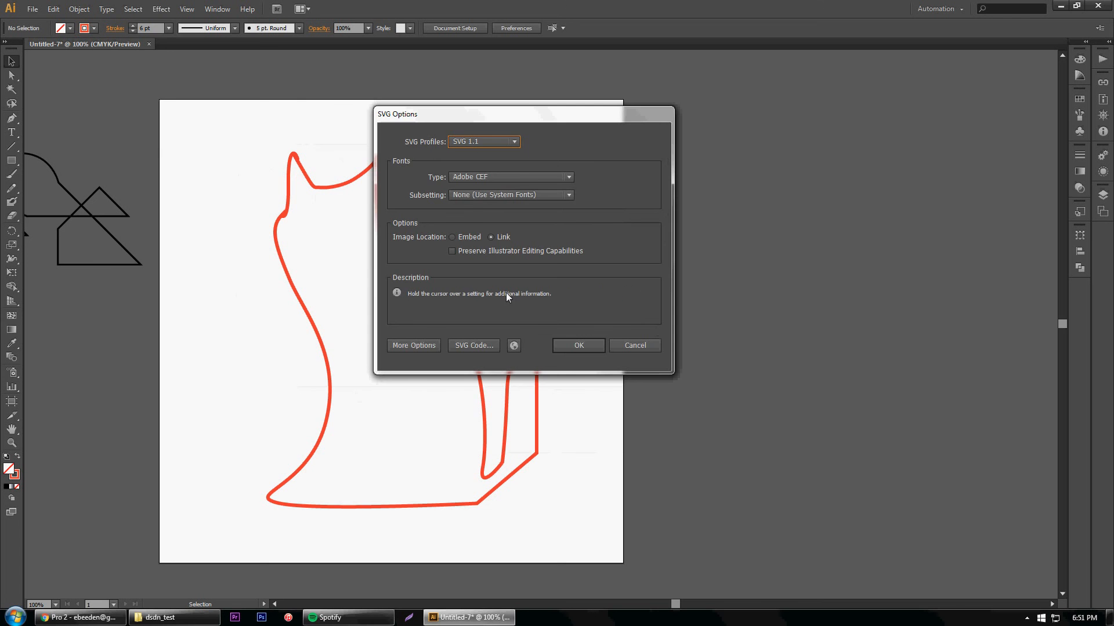
click(579, 348)
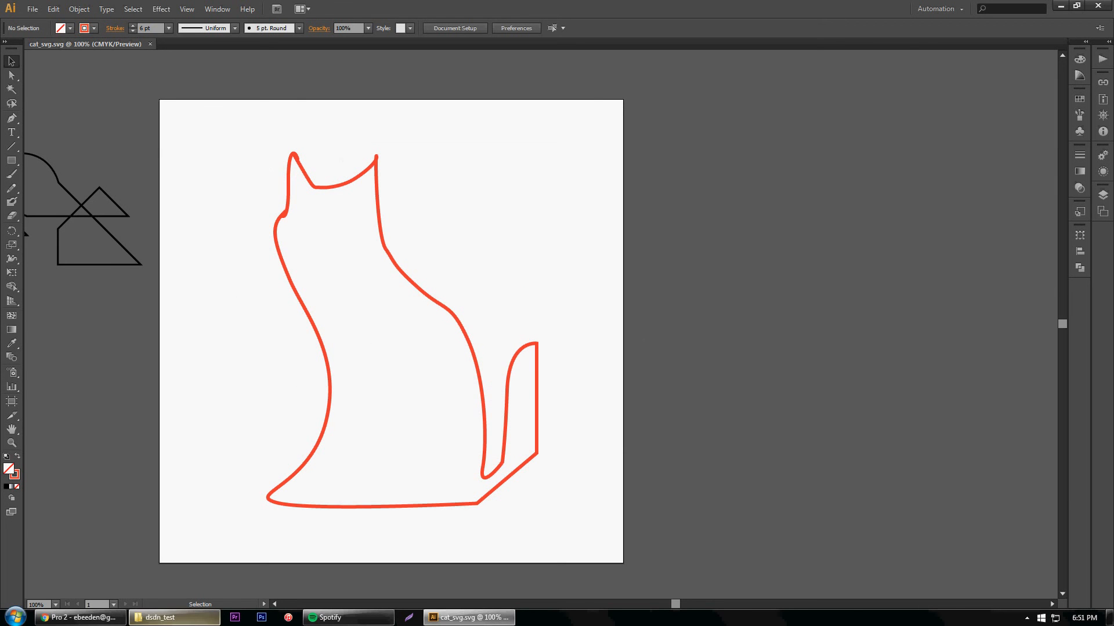
Switch to File Explorer, open the 101 videos folder on the Desktop and select cat_svg.svg
click(195, 616)
click(1066, 119)
drag(1037, 35, 1011, 2)
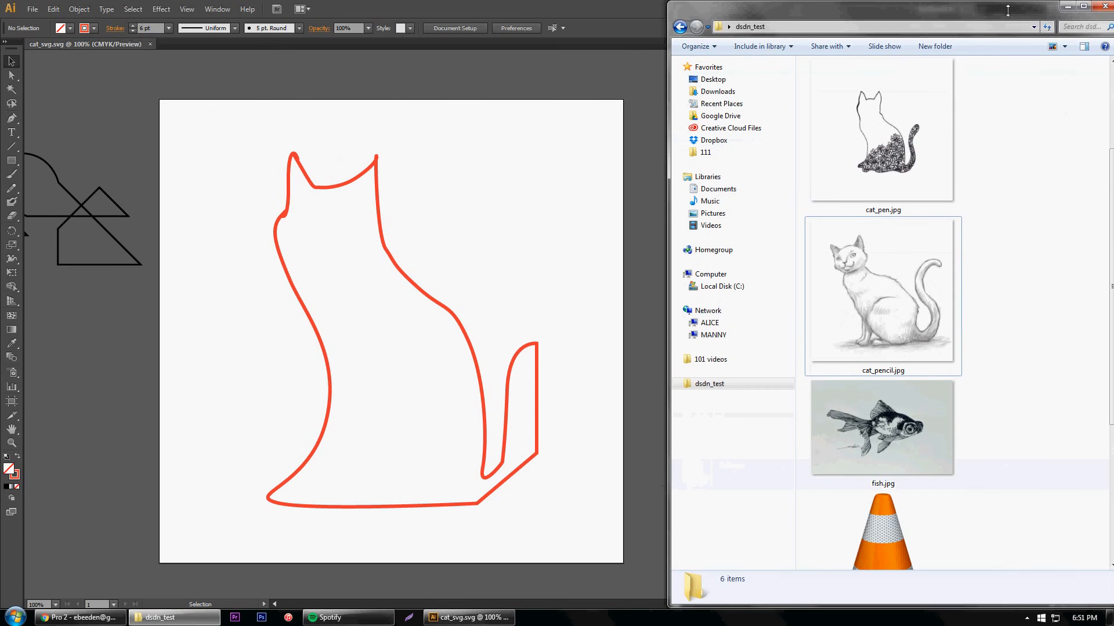
click(730, 81)
double_click(880, 299)
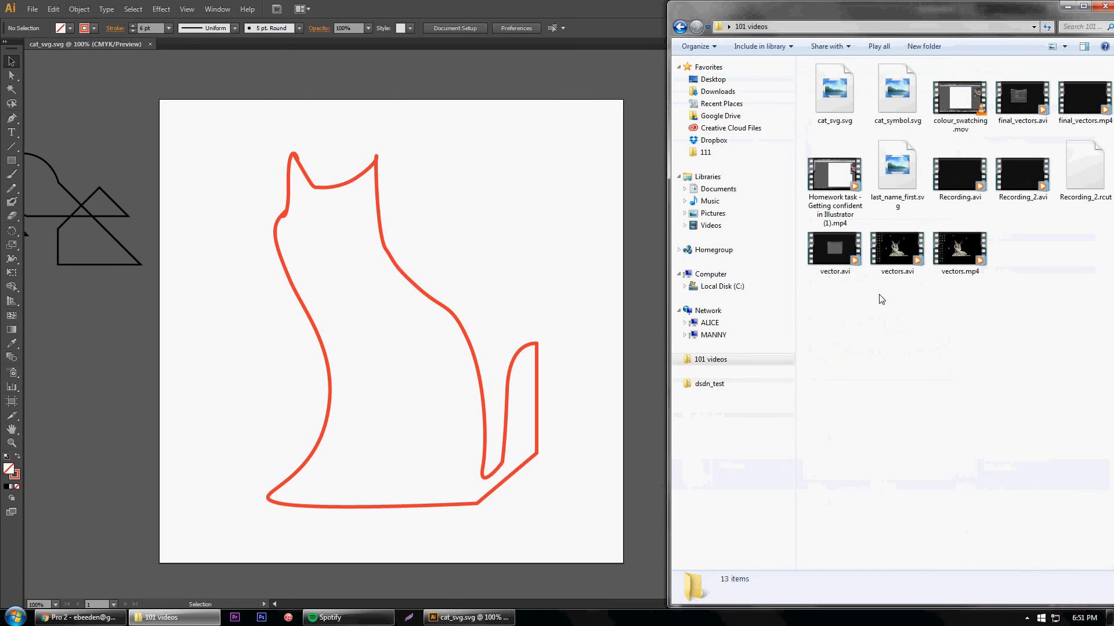
drag(892, 18, 466, 38)
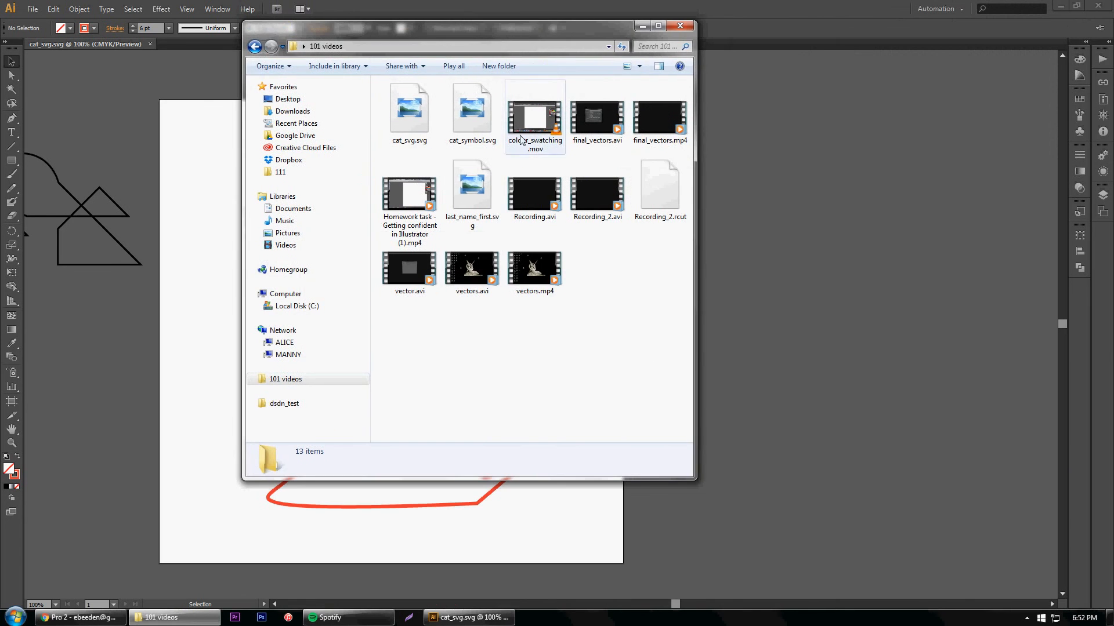
click(425, 118)
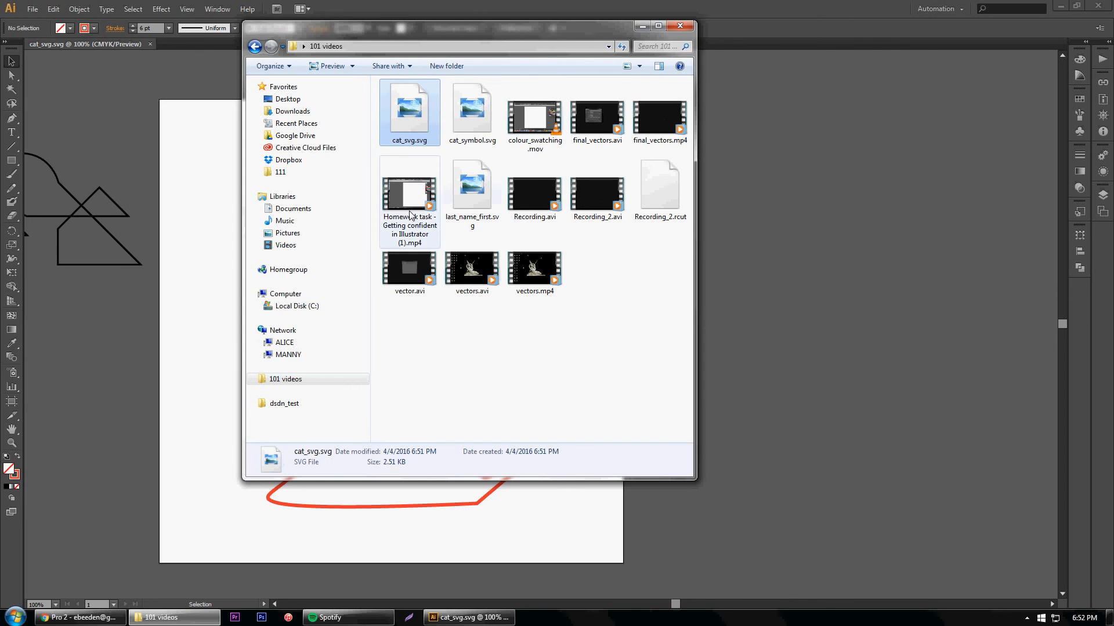
Open a new Chrome window beside the 101 videos folder and load cat_svg.svg into it
click(142, 616)
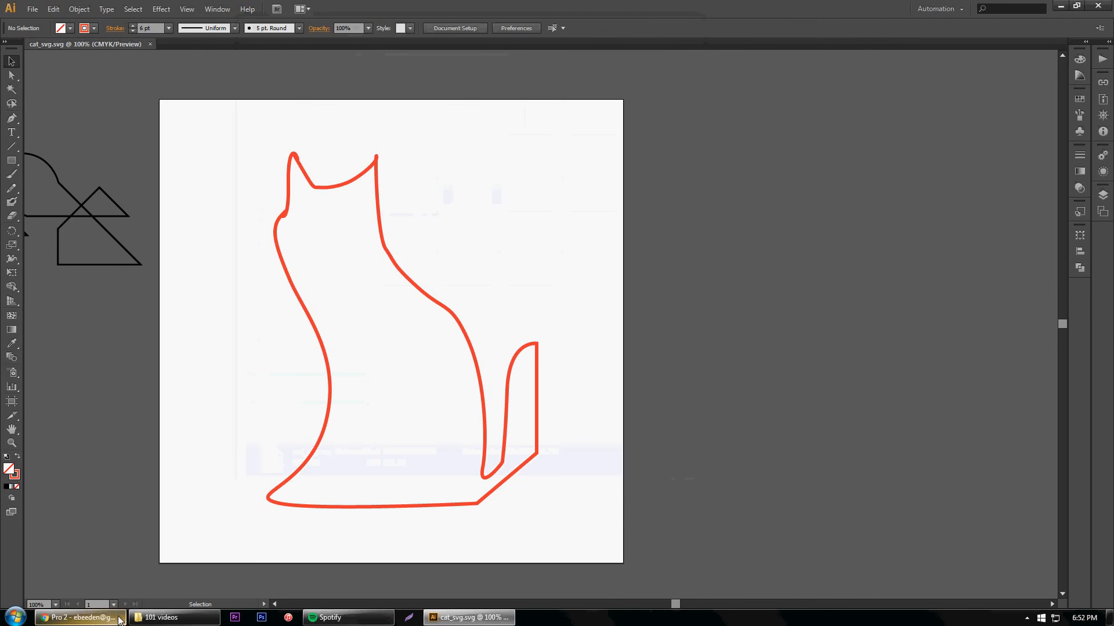
right_click(87, 617)
click(106, 524)
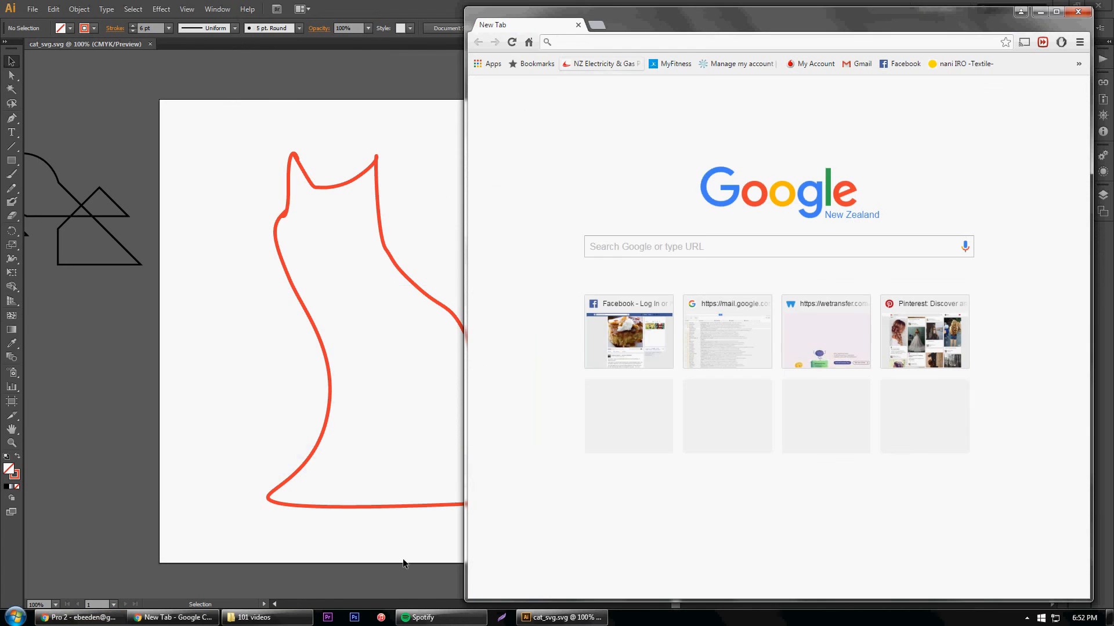
click(255, 617)
drag(505, 36, 313, 58)
drag(202, 132, 653, 128)
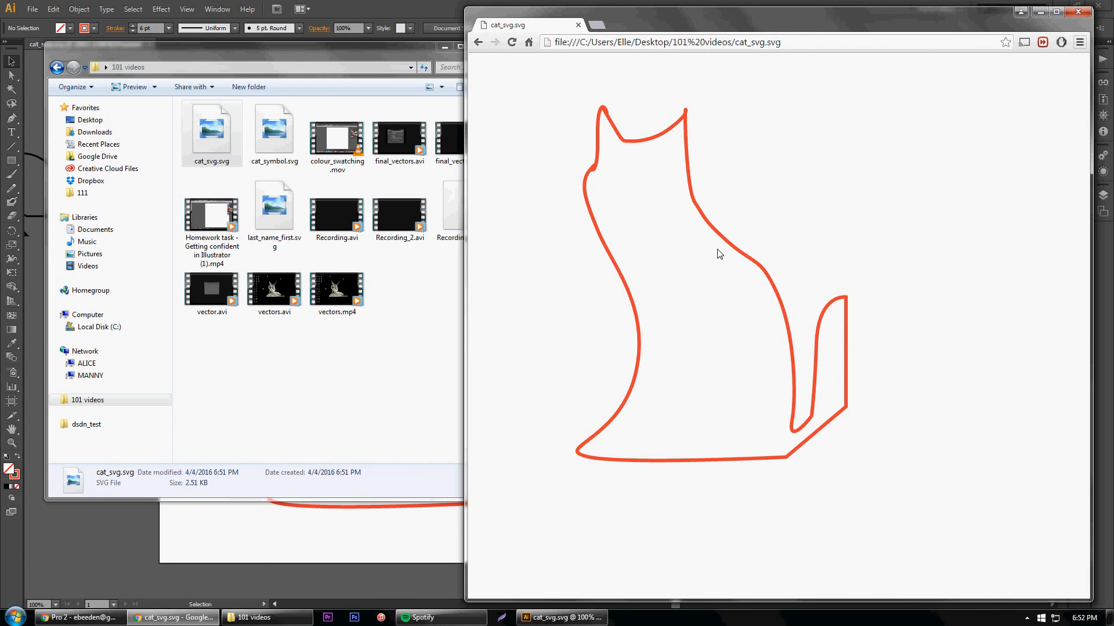
Examine the SVG cat's outline in the browser at up to 500% magnification, then return to the full view
scroll(719, 253, up, 9)
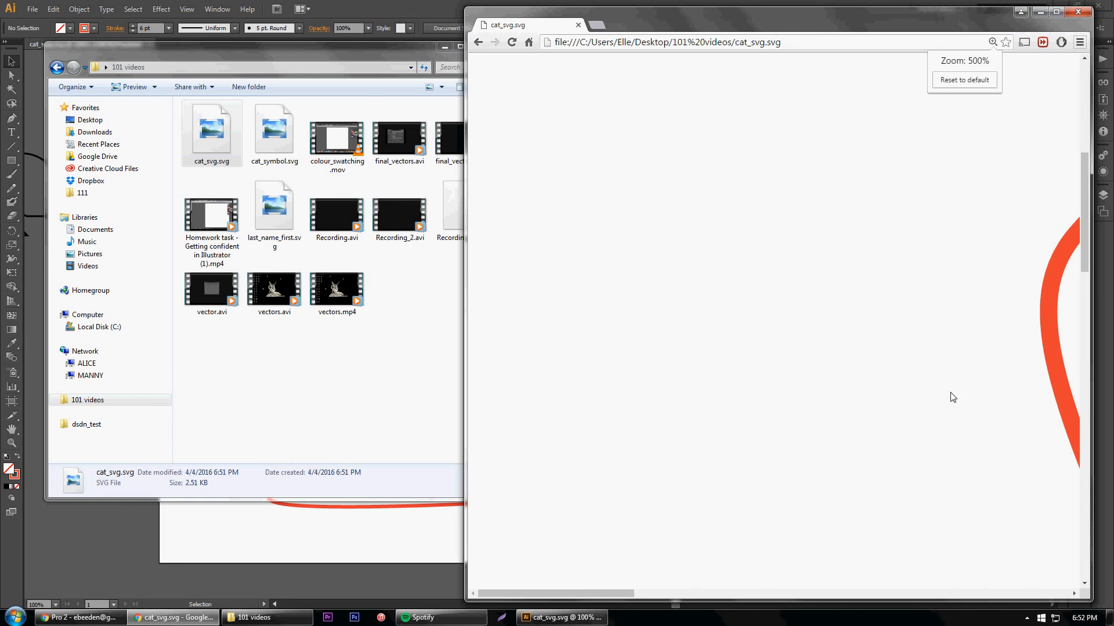
drag(608, 598, 732, 599)
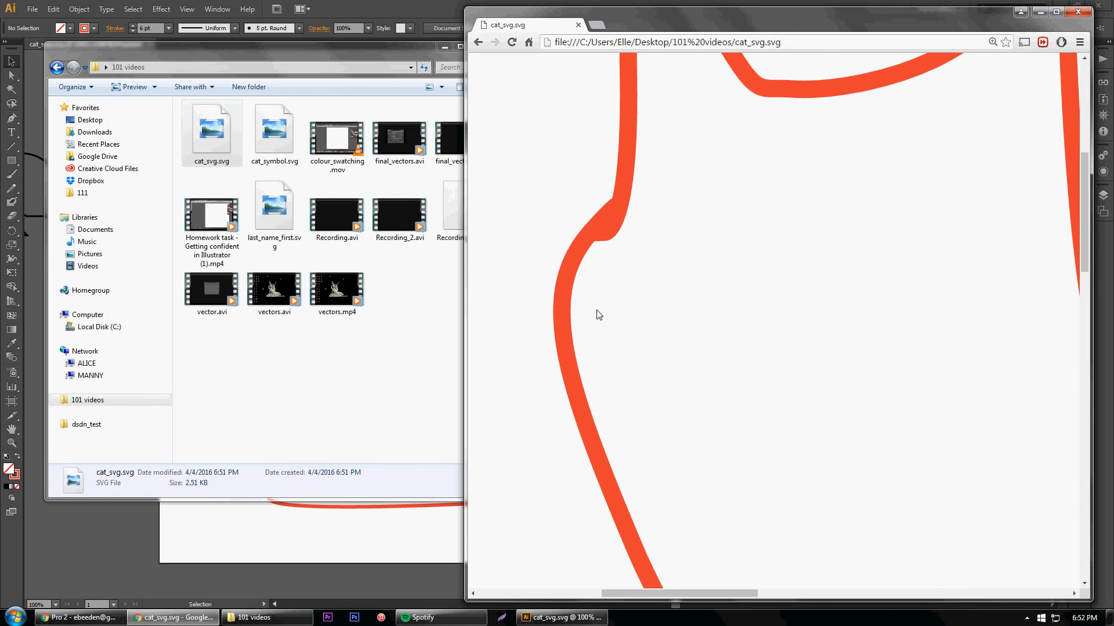
scroll(647, 312, down, 4)
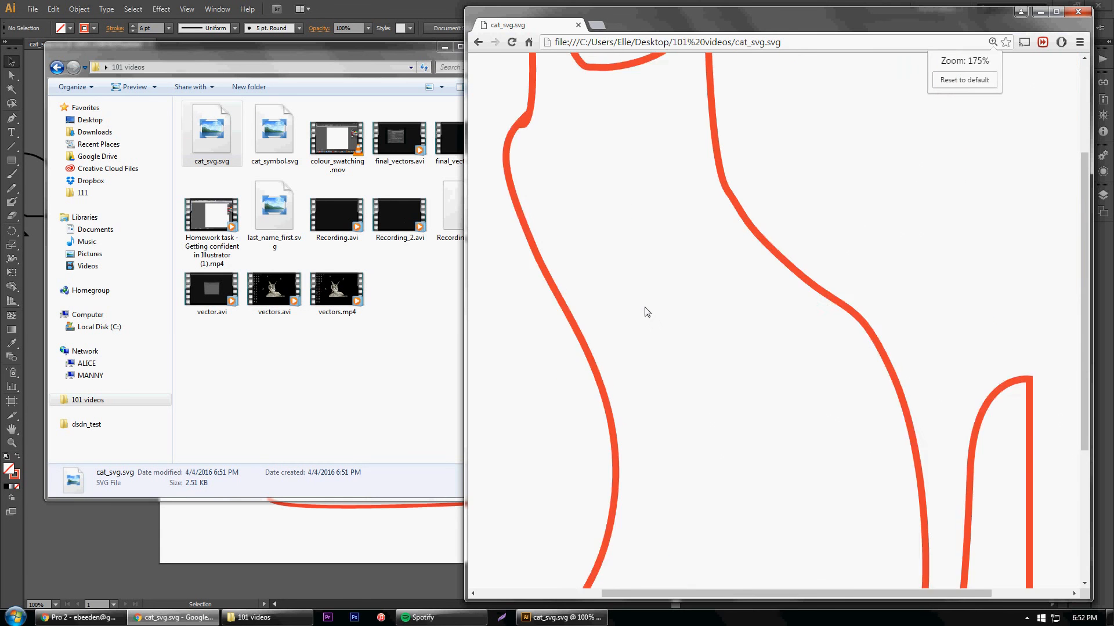
scroll(646, 312, down, 3)
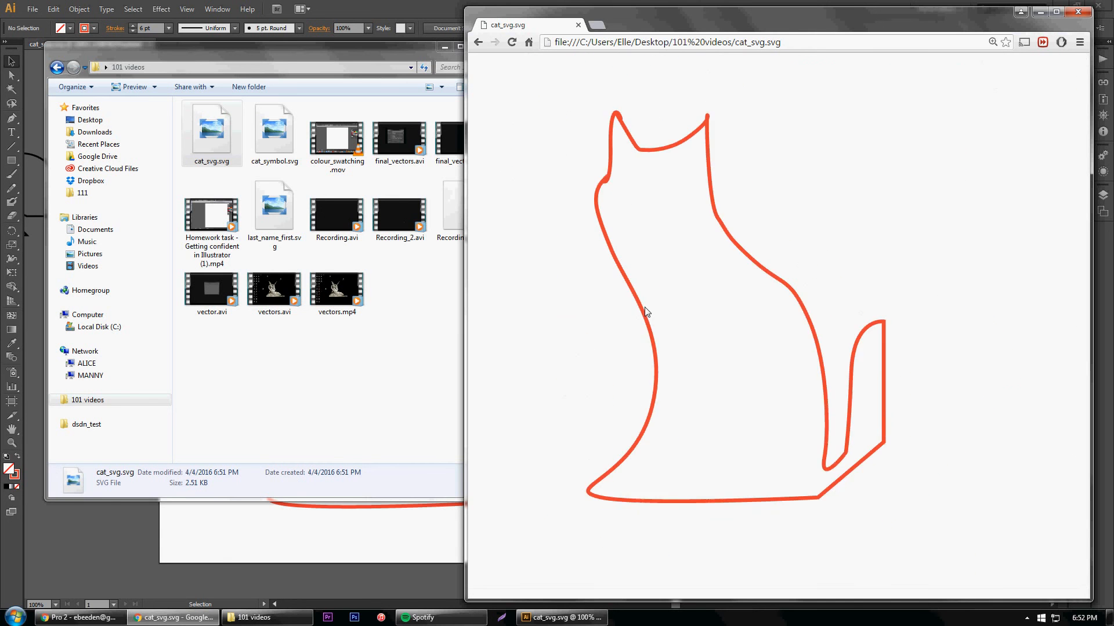
scroll(646, 312, up, 1)
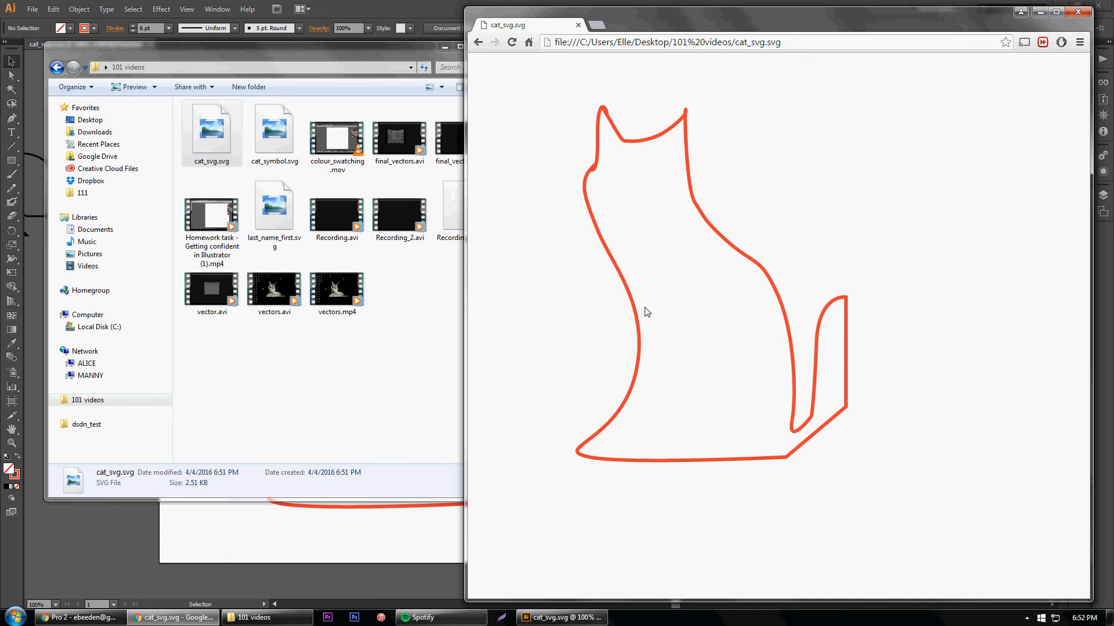